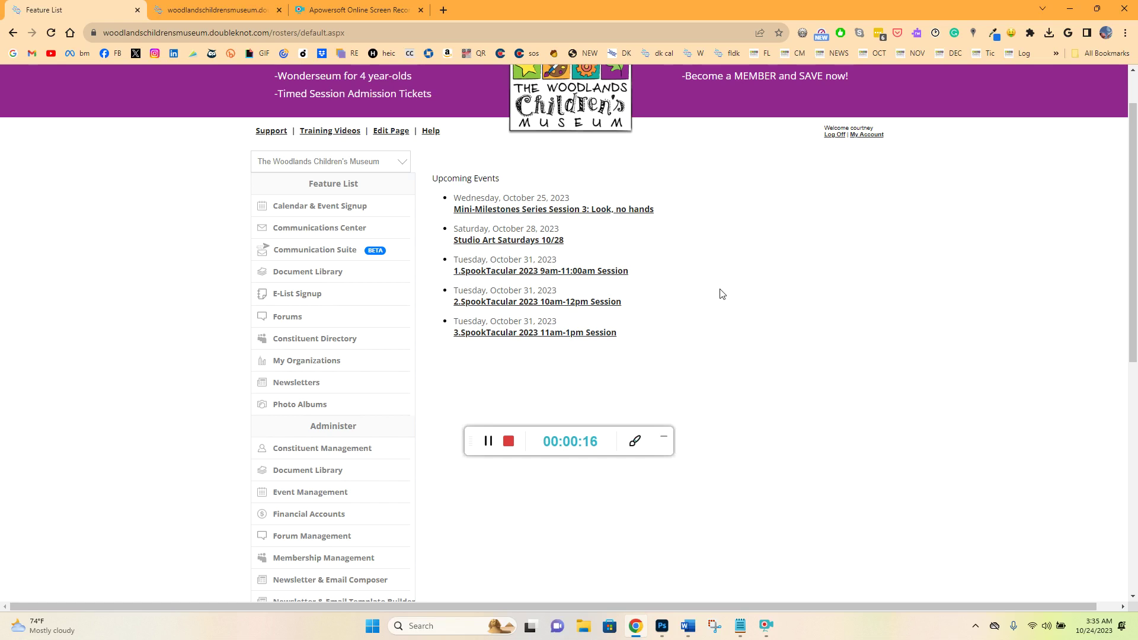
- Open the Manage Categories page from the Event Management utilities
scroll(725, 295, down, 1)
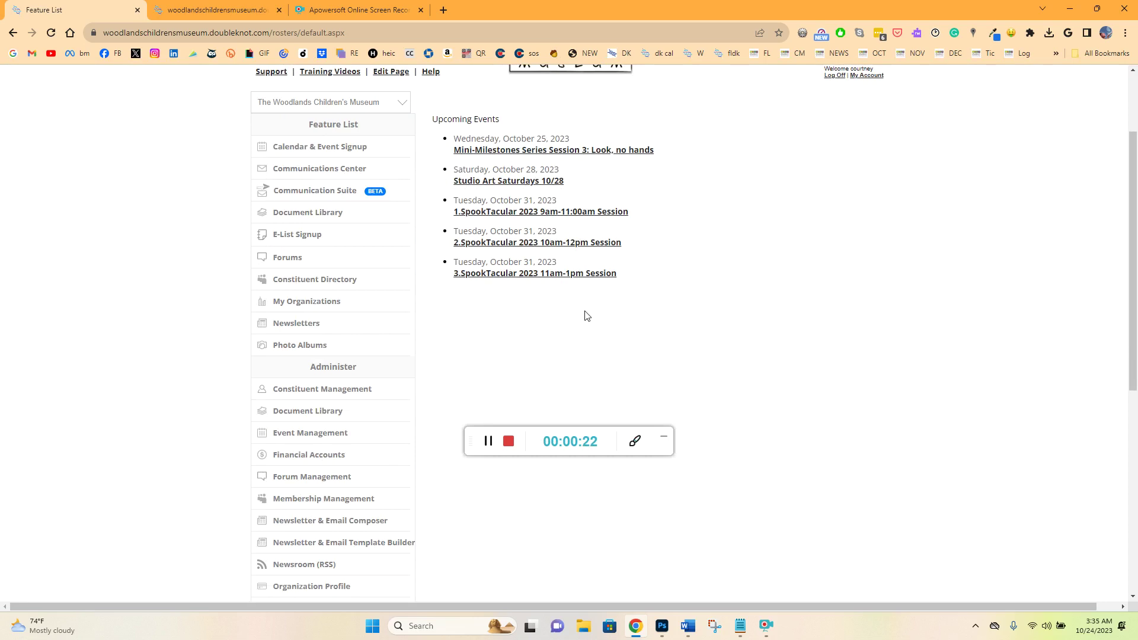
click(342, 433)
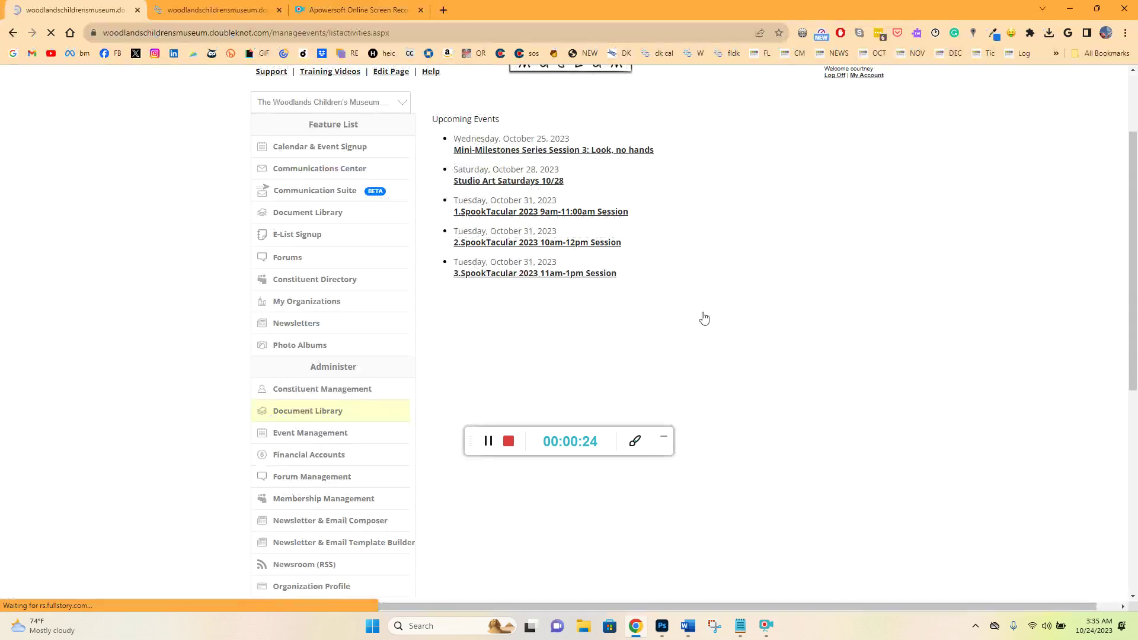
click(596, 310)
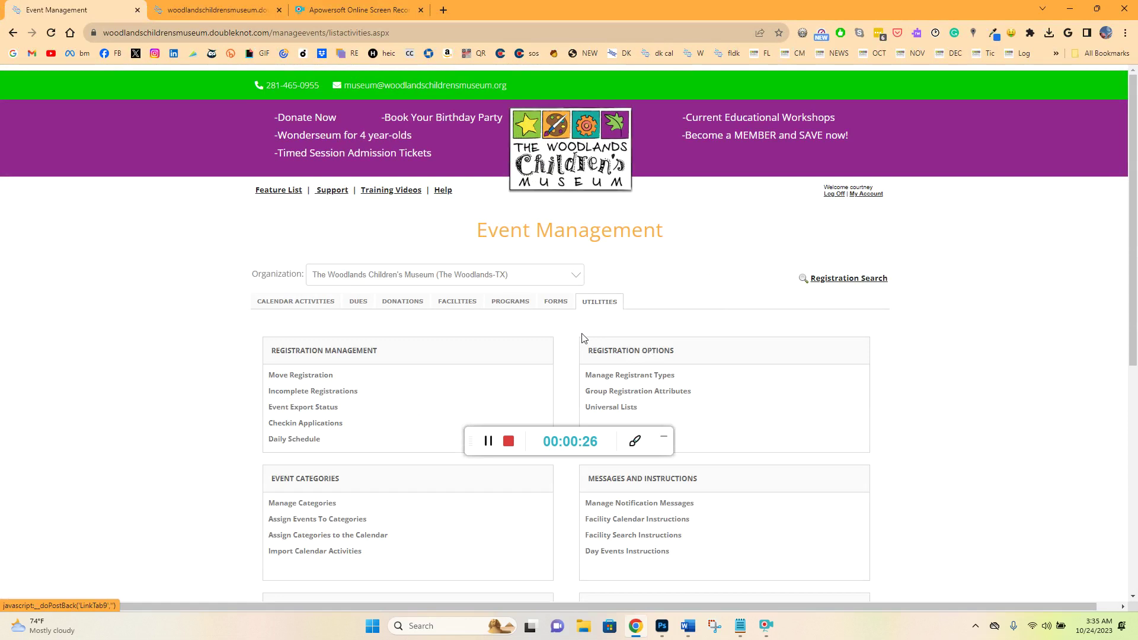
click(328, 504)
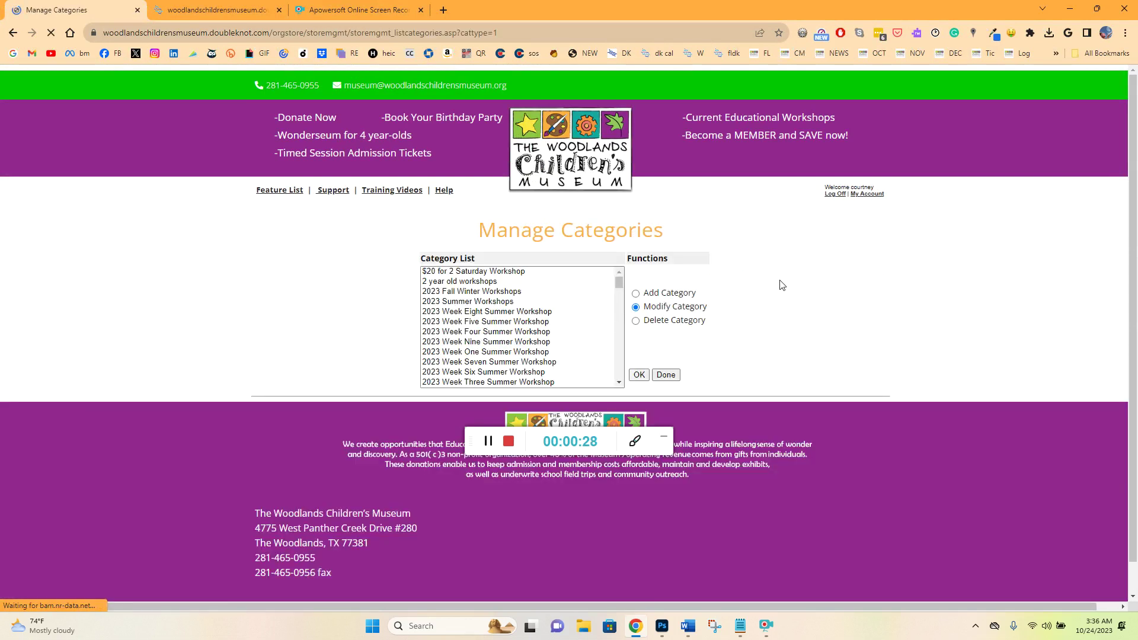
- Add an event category described as "Test Cat.", save it, and leave category management
click(636, 294)
click(639, 375)
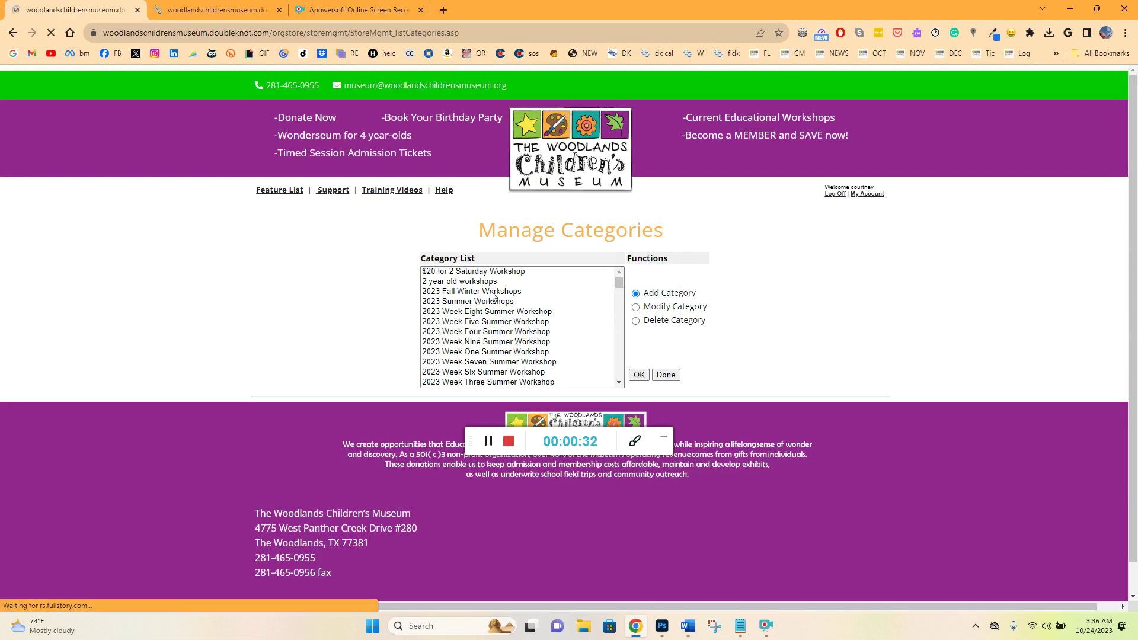
click(489, 258)
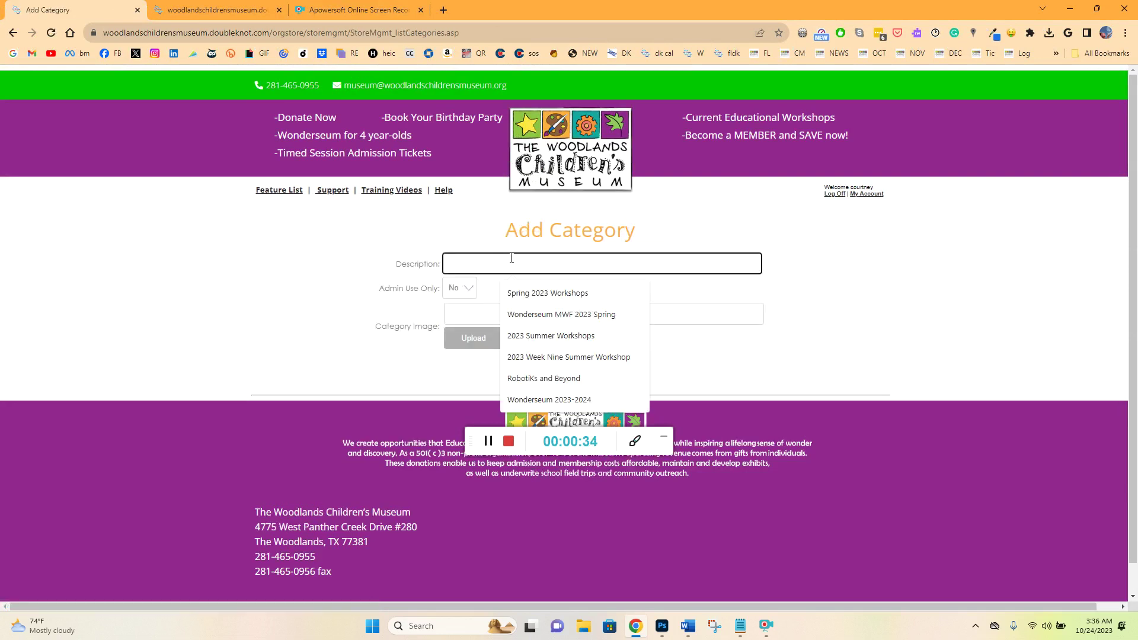
text(Test Cat.)
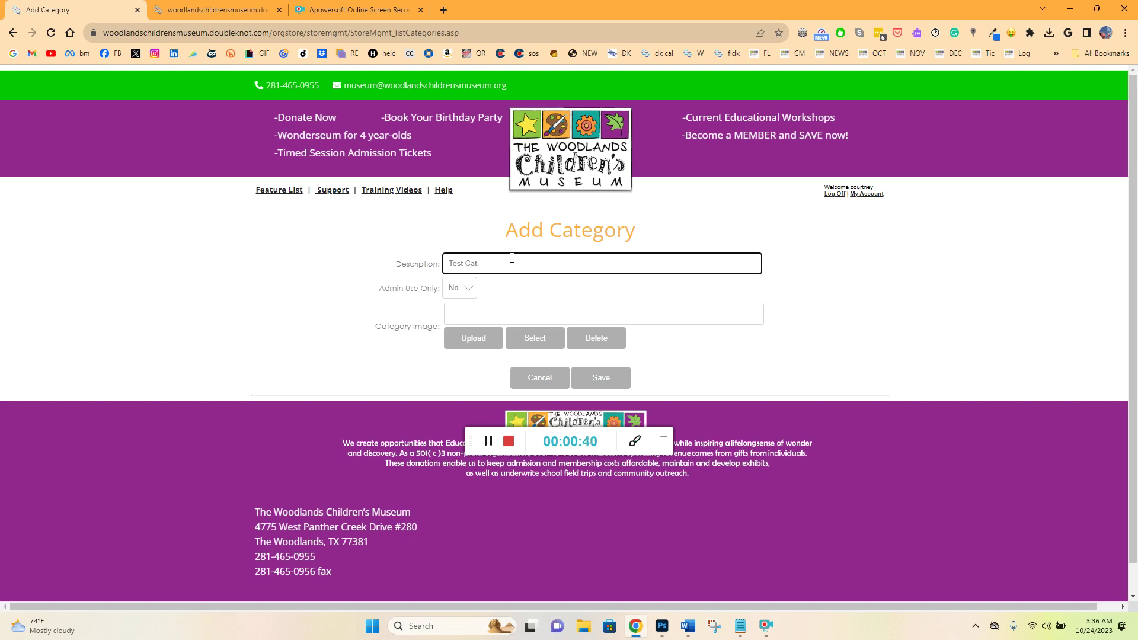
click(609, 382)
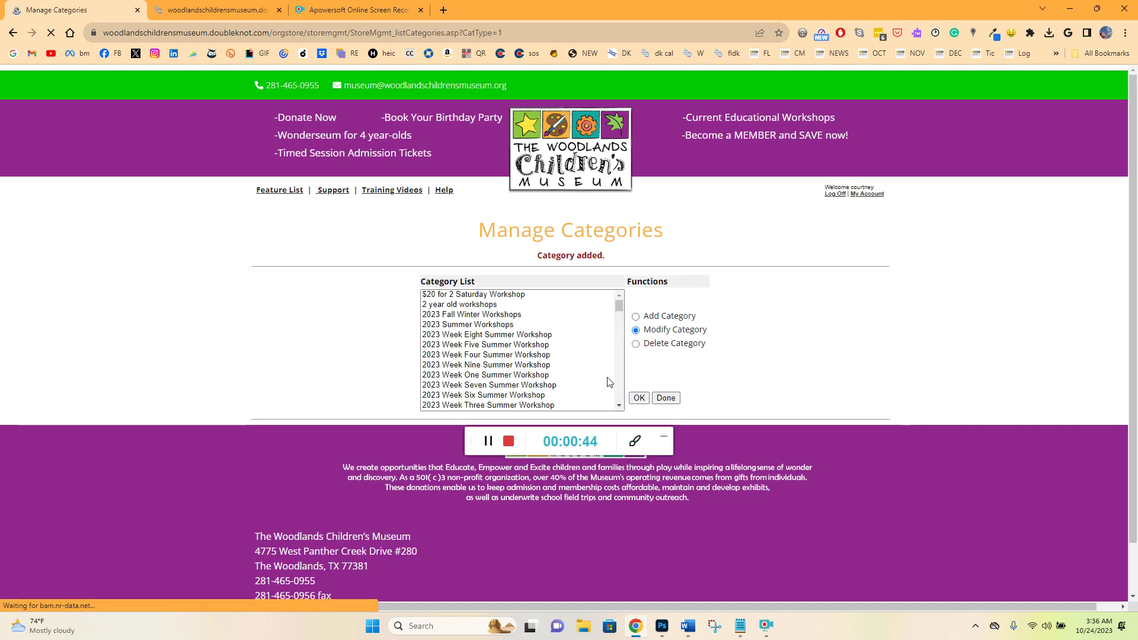
click(639, 399)
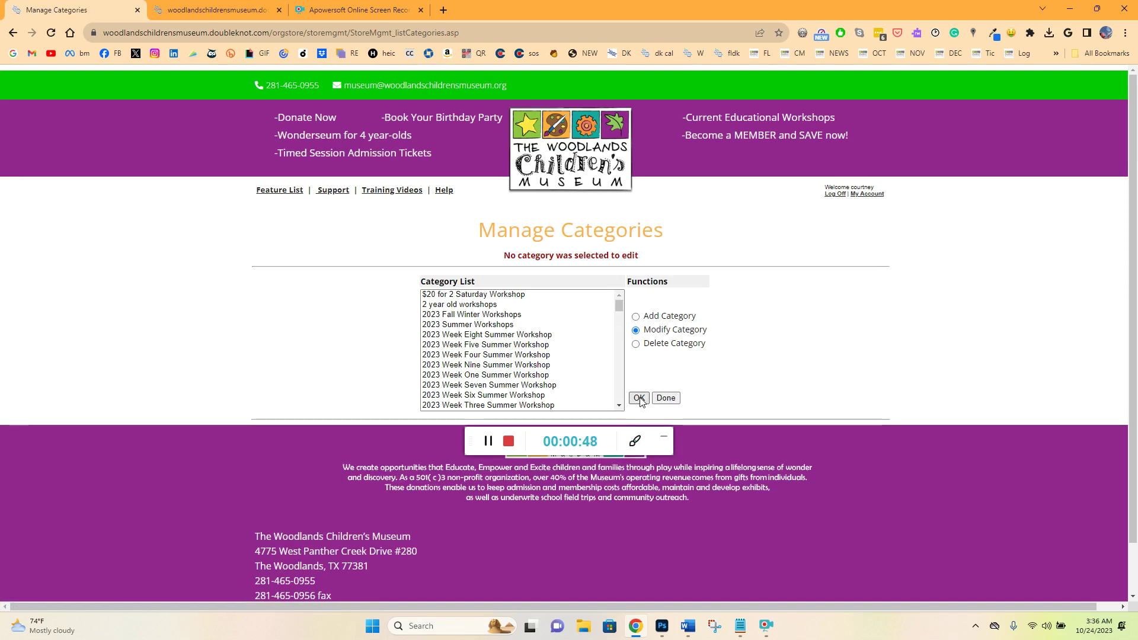
click(665, 399)
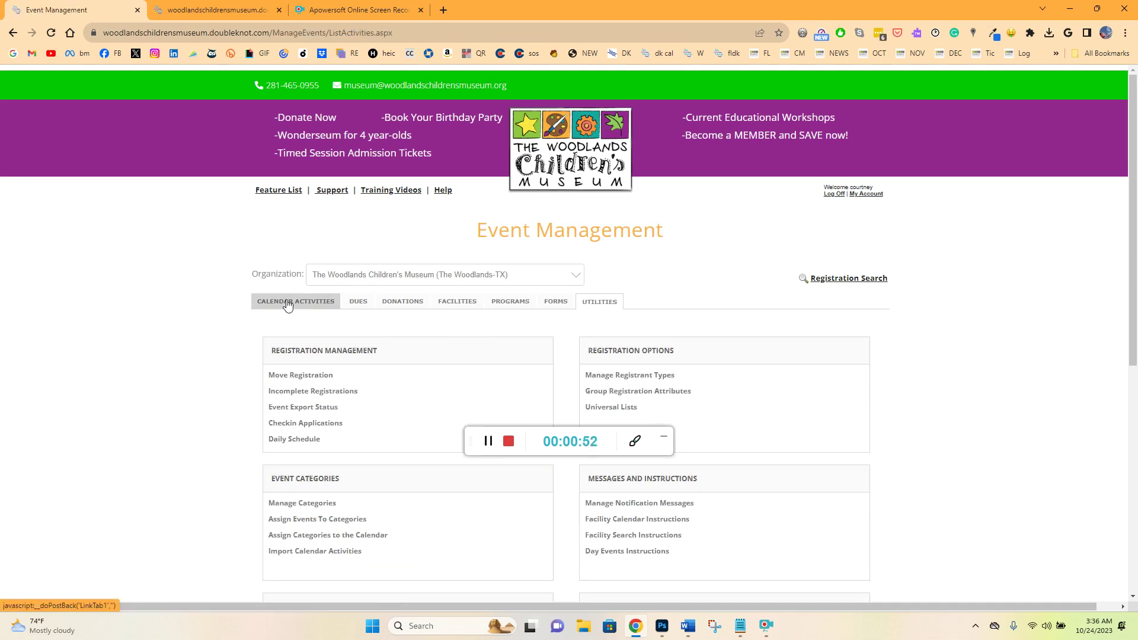
- Open the list of calendar activities and show the activities of All Categories
click(288, 303)
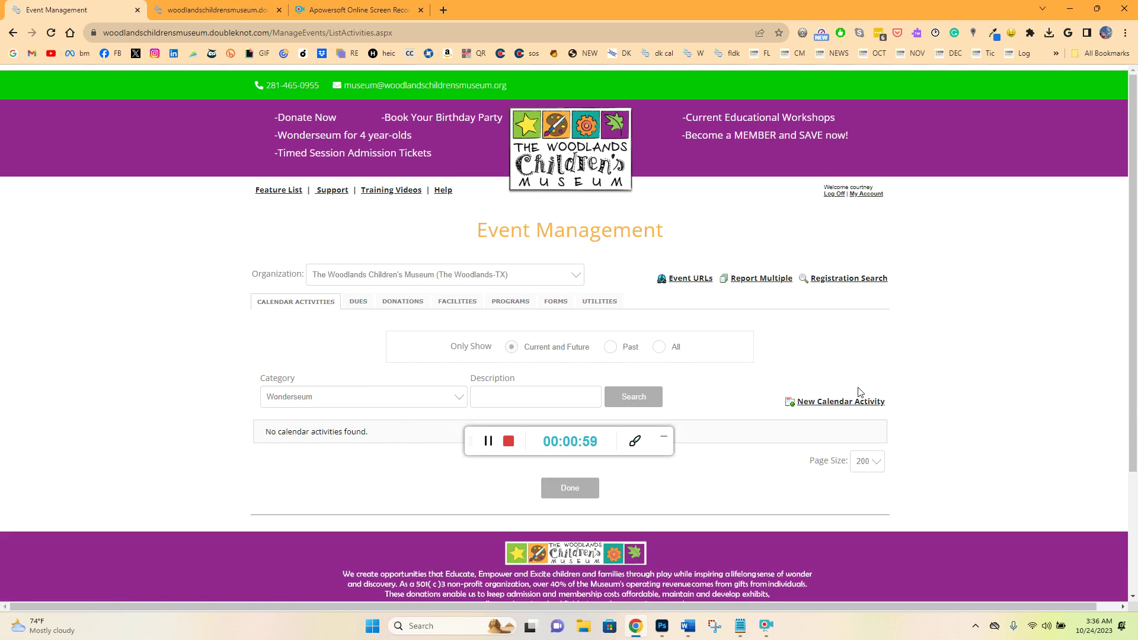
click(456, 402)
scroll(379, 439, up, 10)
scroll(377, 436, down, 5)
scroll(376, 432, up, 5)
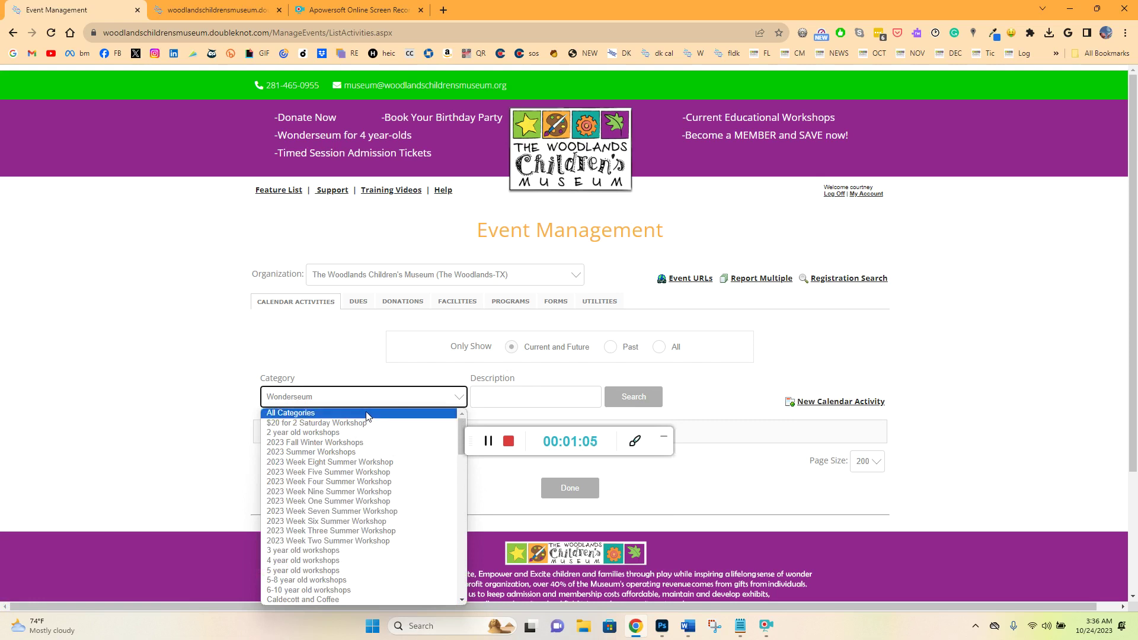
click(365, 414)
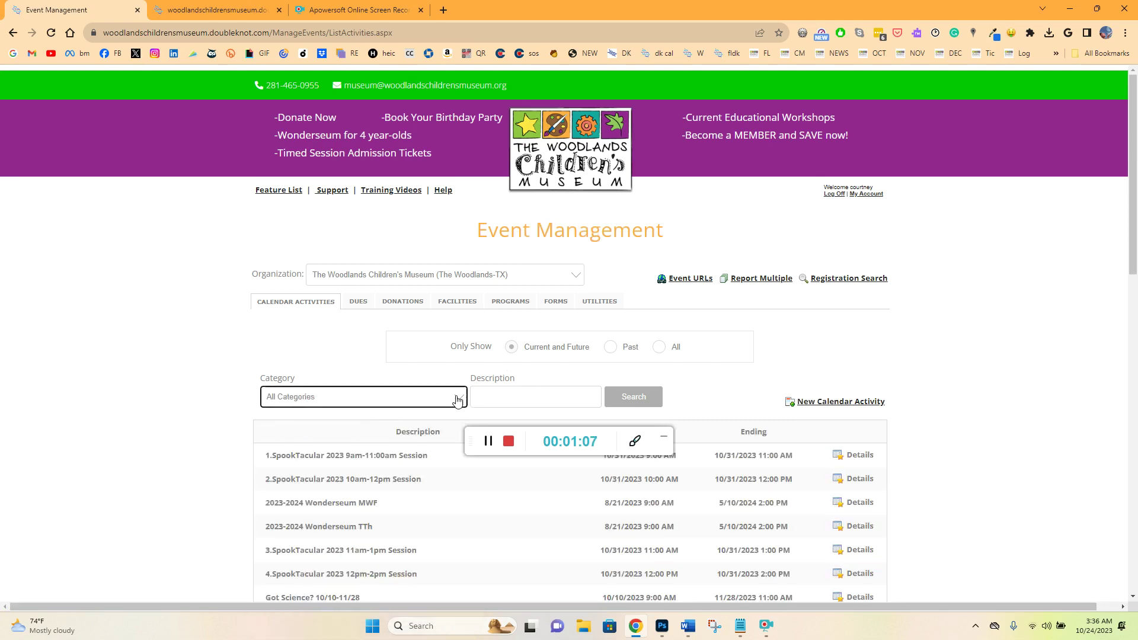
- Filter the calendar activities by the Workshops Spring 2021 category and check the Past and All ranges
click(461, 398)
scroll(409, 433, down, 15)
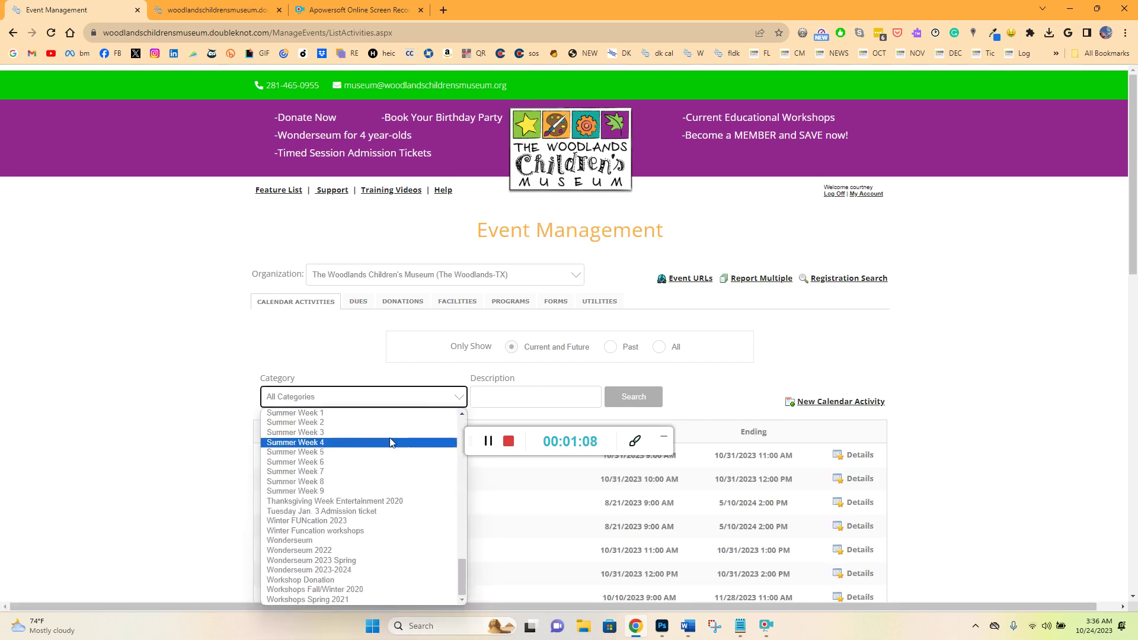
click(363, 600)
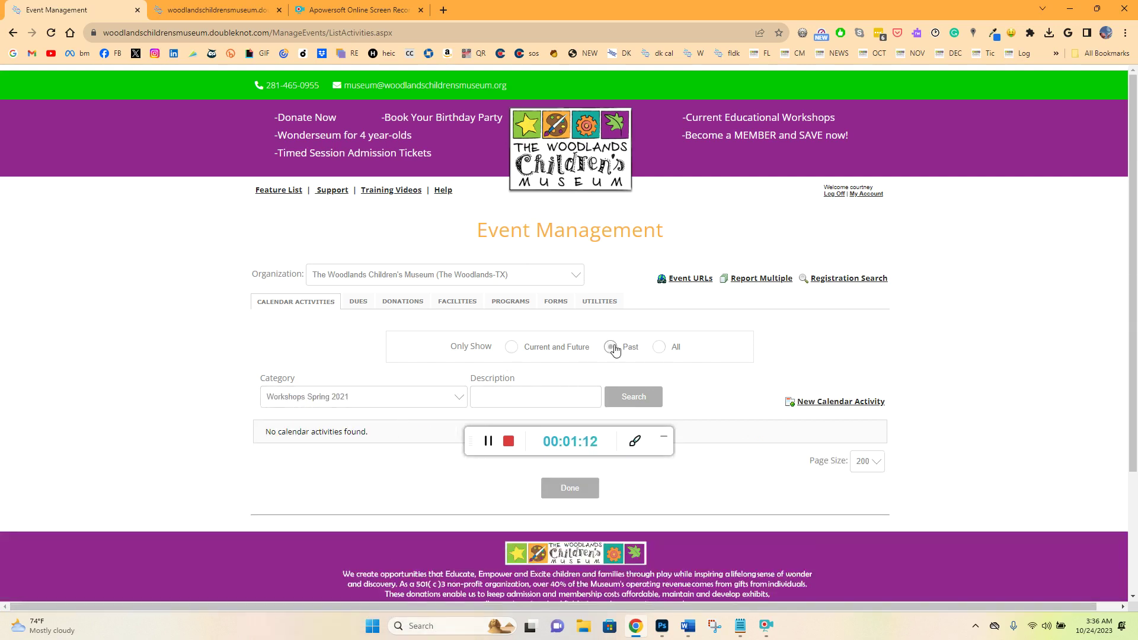
click(612, 348)
click(659, 348)
- Enter "spring" as the description filter and set the category filter back to All Categories
click(460, 401)
click(522, 397)
click(540, 469)
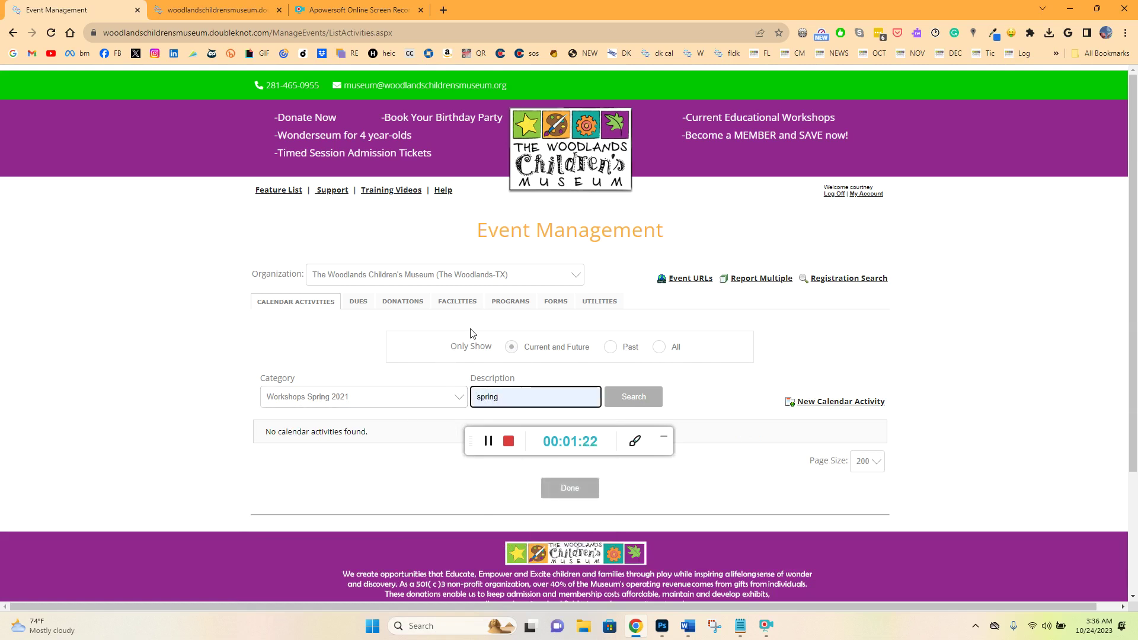
click(376, 398)
scroll(355, 427, up, 10)
click(351, 414)
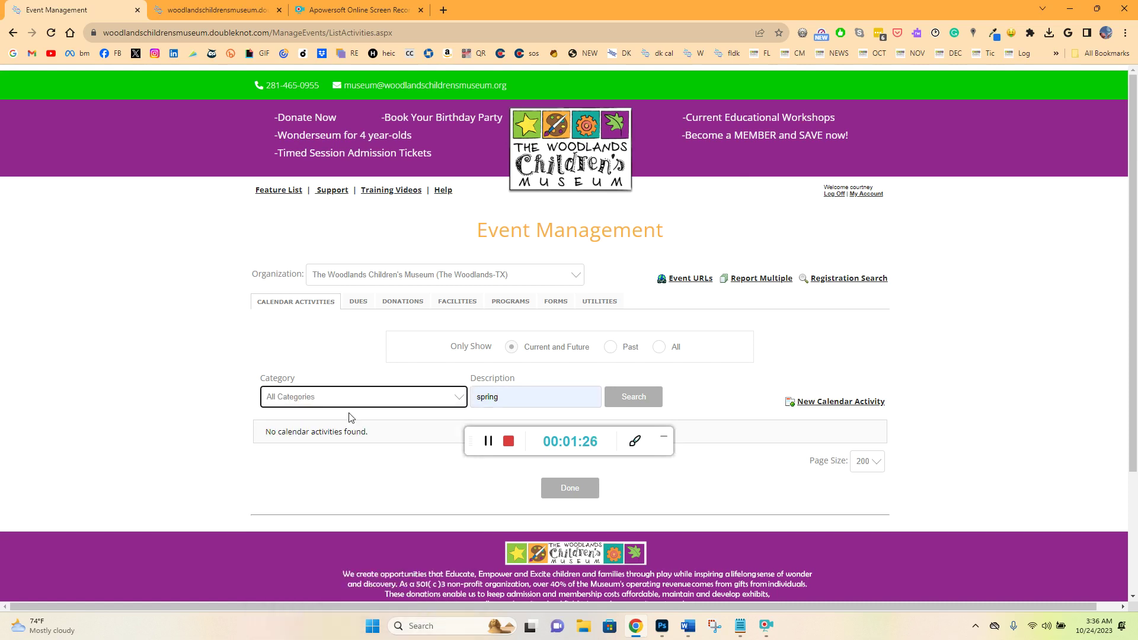
- Create a new calendar activity and enter "Test Class" as its description
click(839, 404)
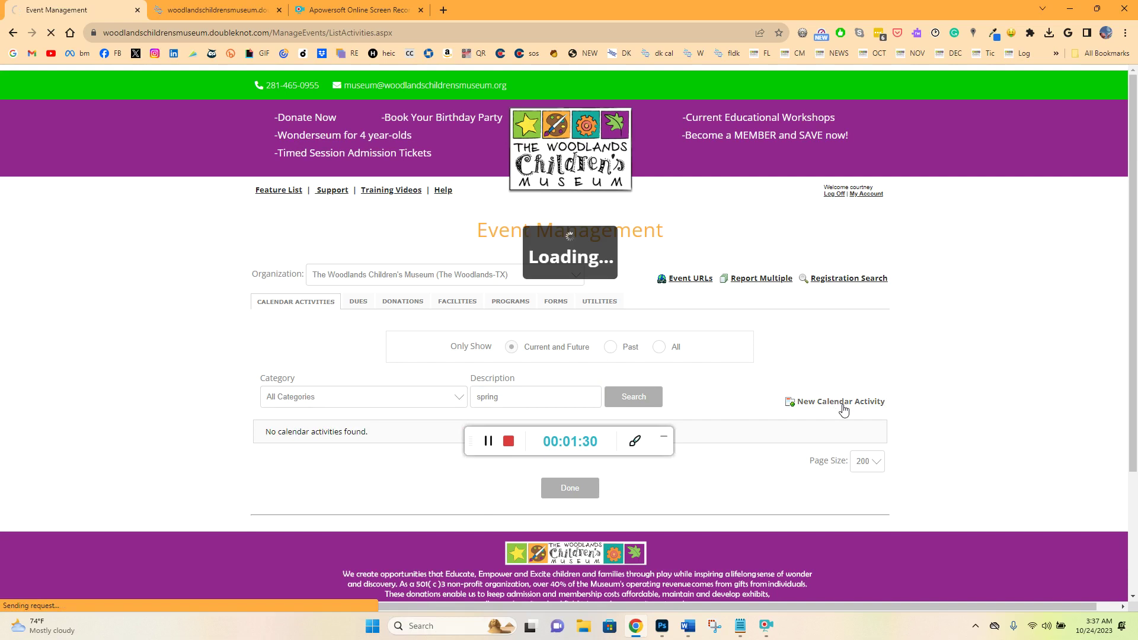
click(459, 270)
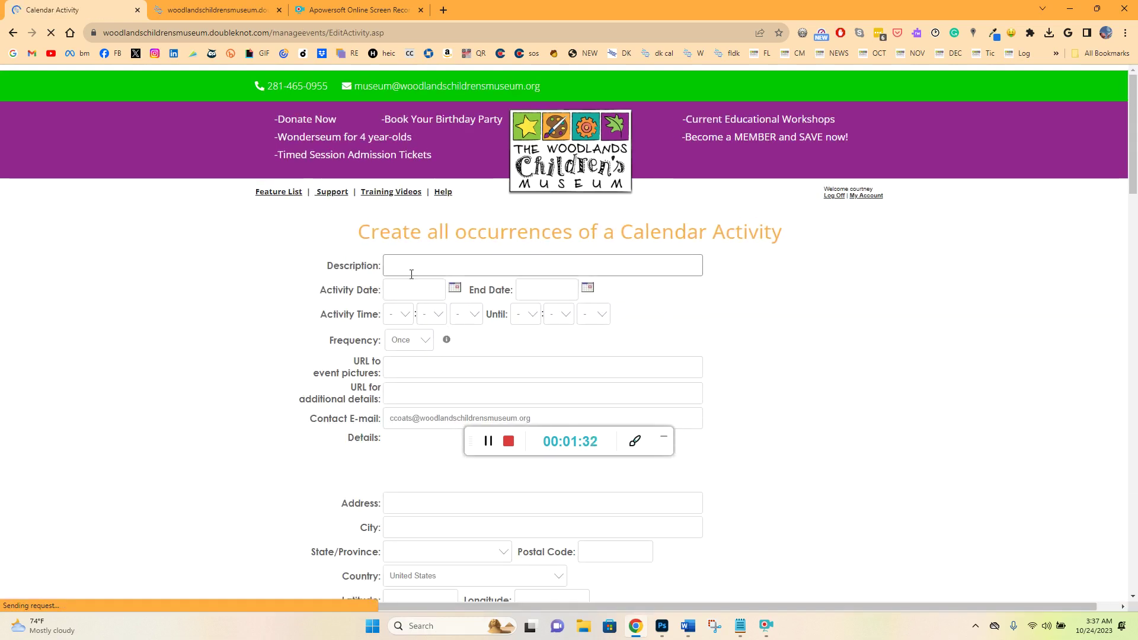
text(Tes)
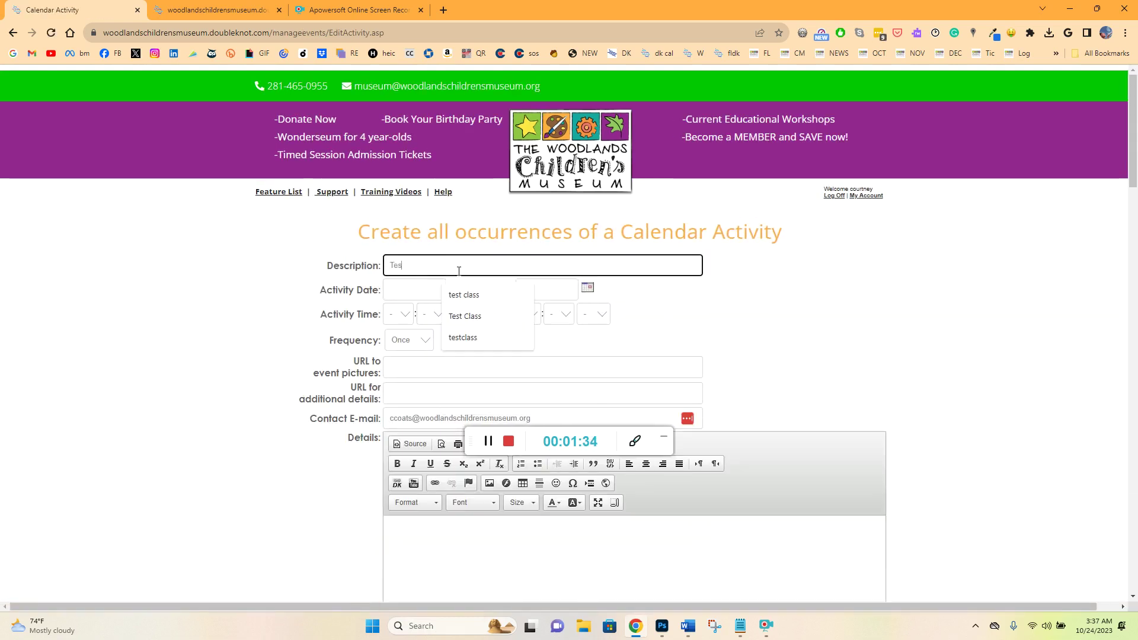
text(t)
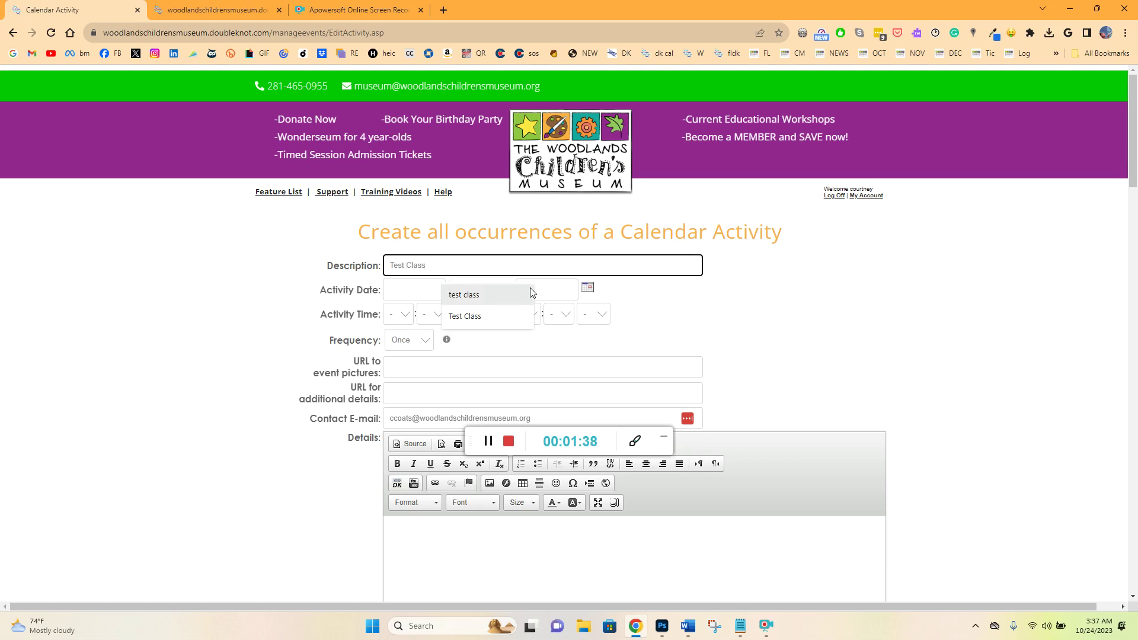
text( Class)
click(849, 321)
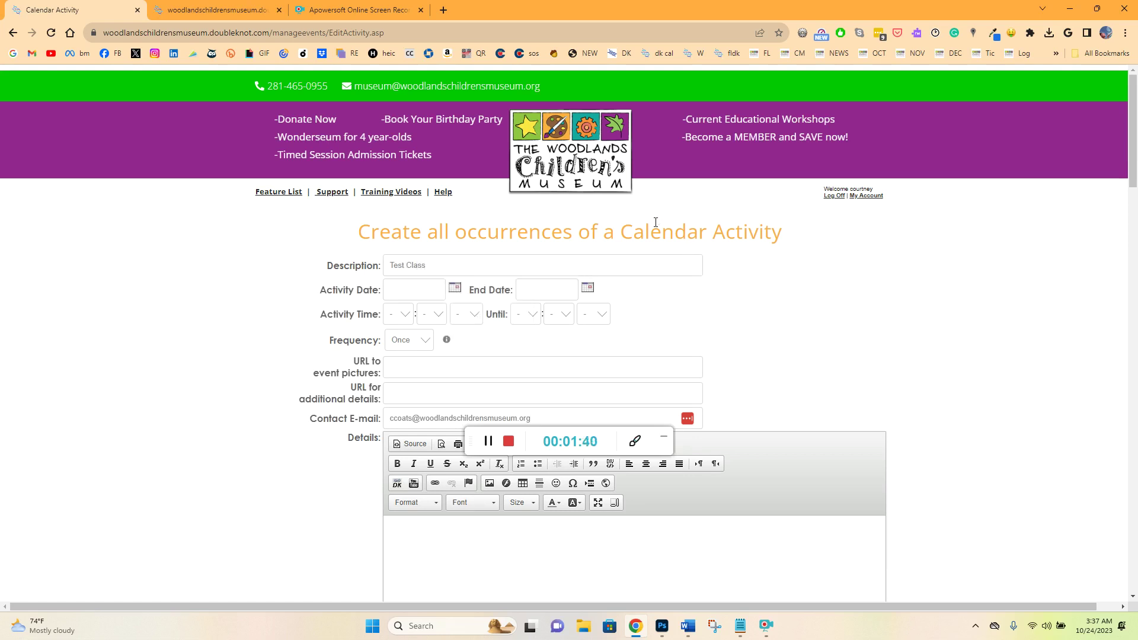
- Review the November 2023 reservation calendar for already scheduled classes and parties, and return to the activity form
click(416, 289)
click(239, 8)
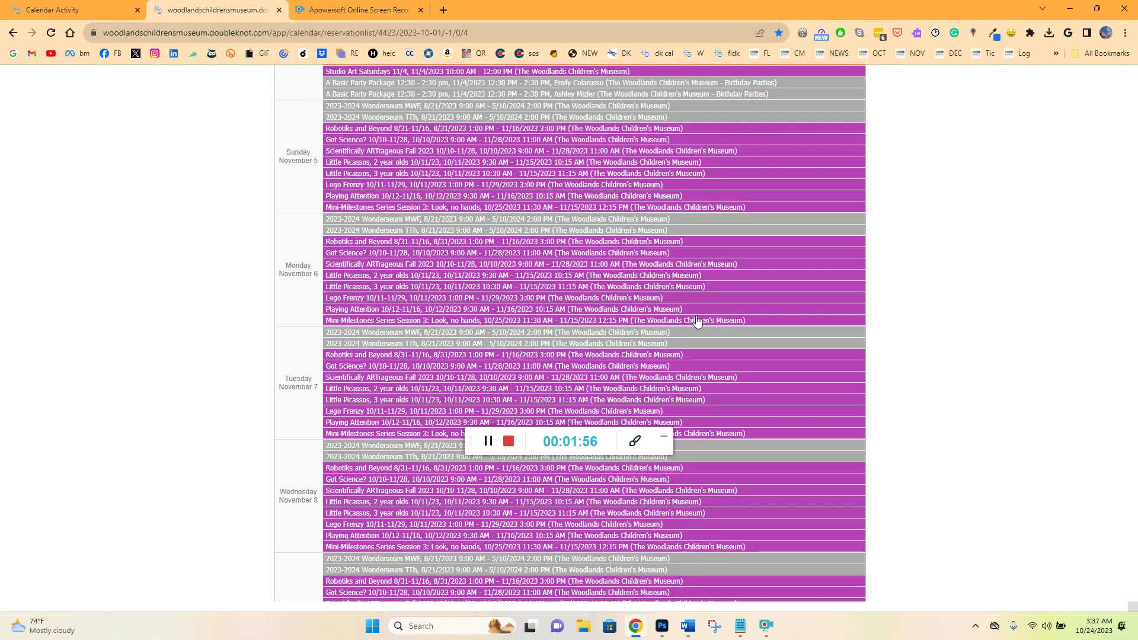
scroll(682, 314, up, 8)
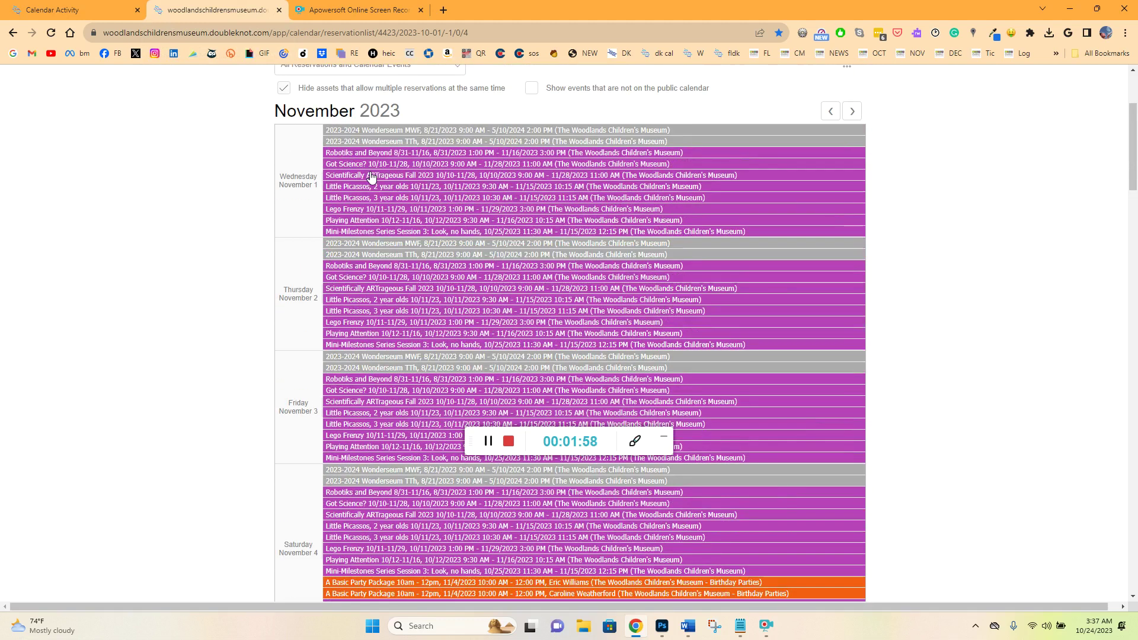
scroll(372, 176, down, 15)
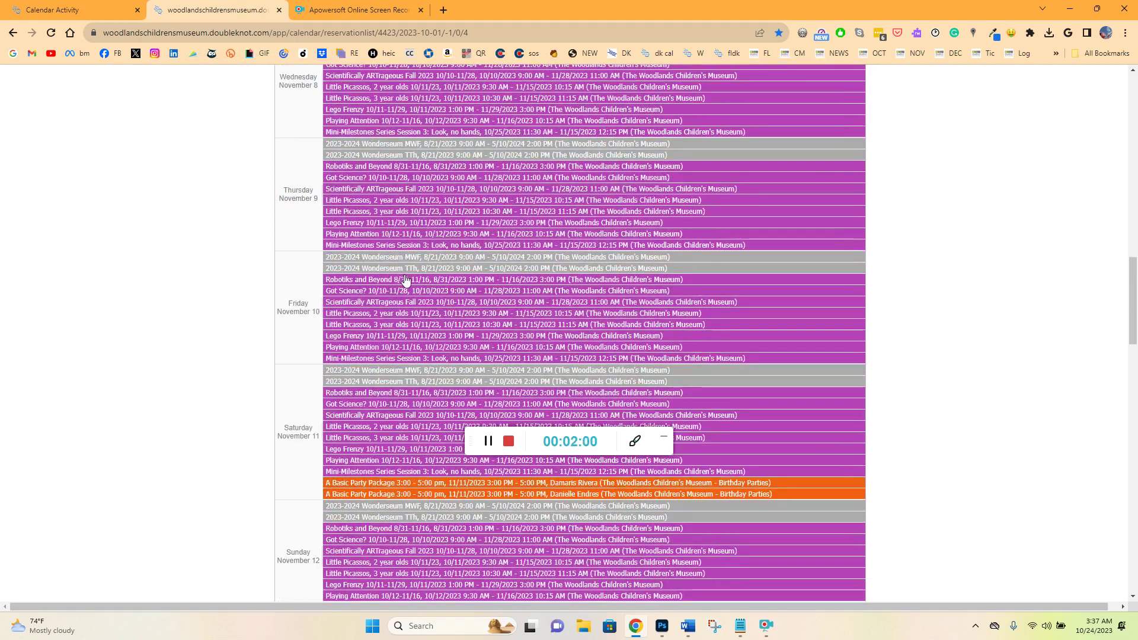
scroll(406, 281, up, 1)
click(87, 7)
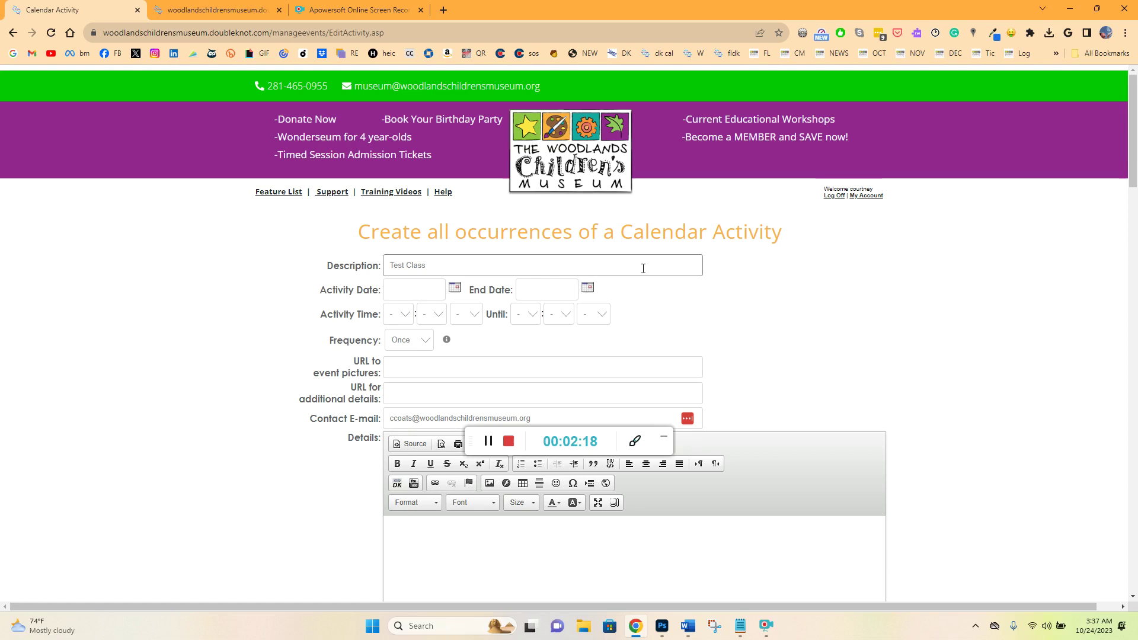
- Set both the activity date and the end date to 11/7/2023
click(455, 287)
click(259, 171)
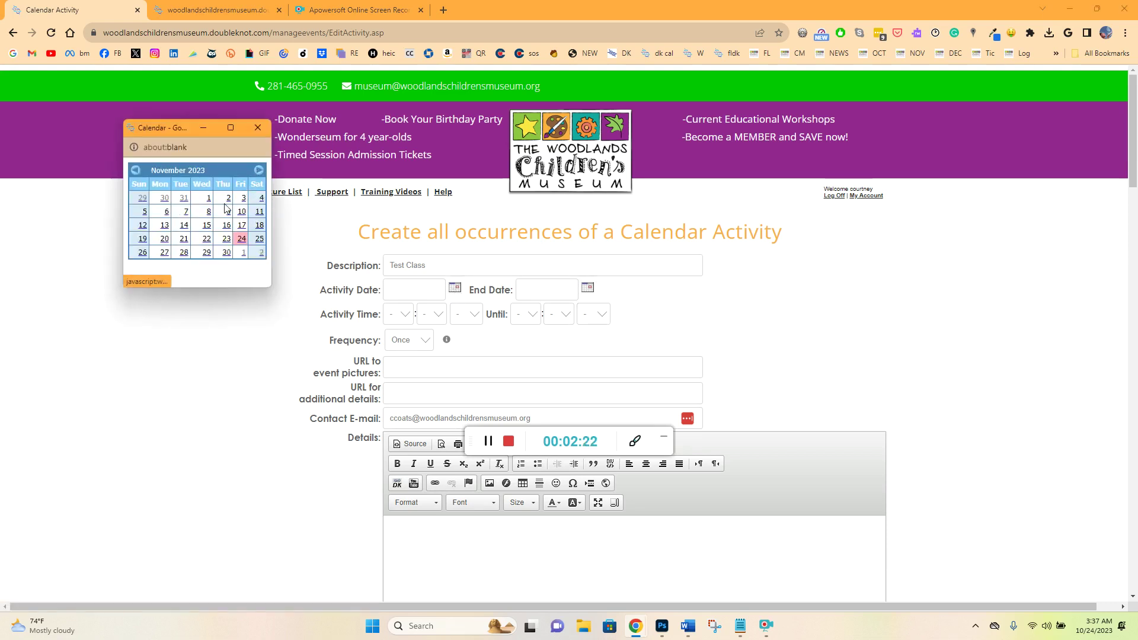
click(185, 211)
click(588, 288)
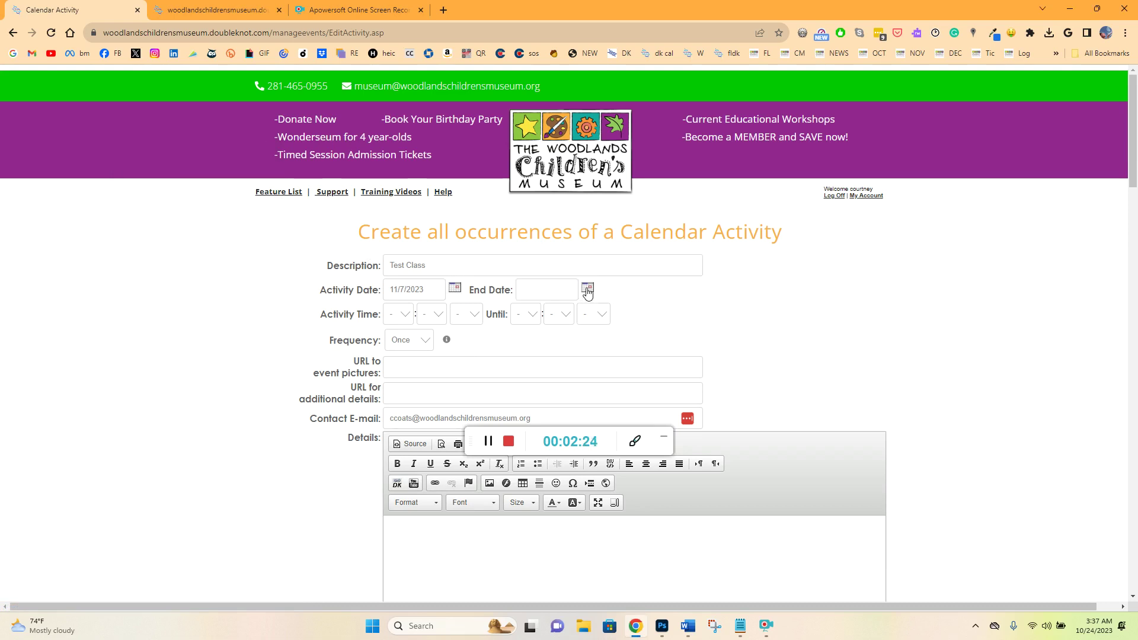
click(259, 170)
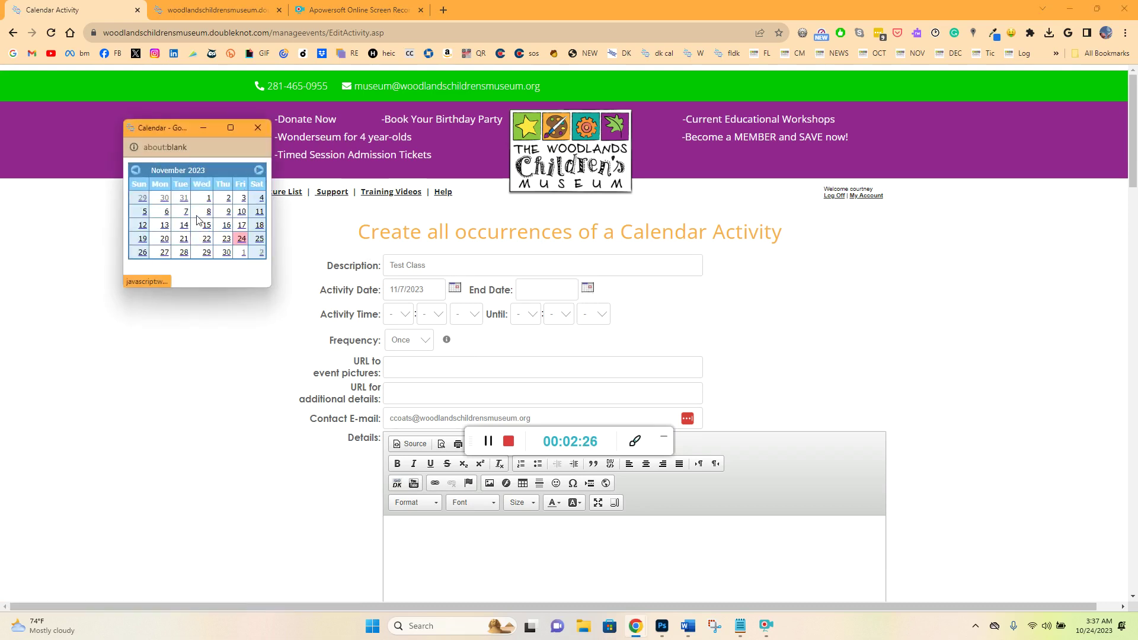
click(185, 212)
- Set the activity's start time to 9:00 AM
click(399, 314)
click(396, 418)
click(432, 315)
click(432, 339)
click(466, 314)
click(460, 337)
- Set the activity's end time to 10:00 AM and its frequency to Custom
click(522, 316)
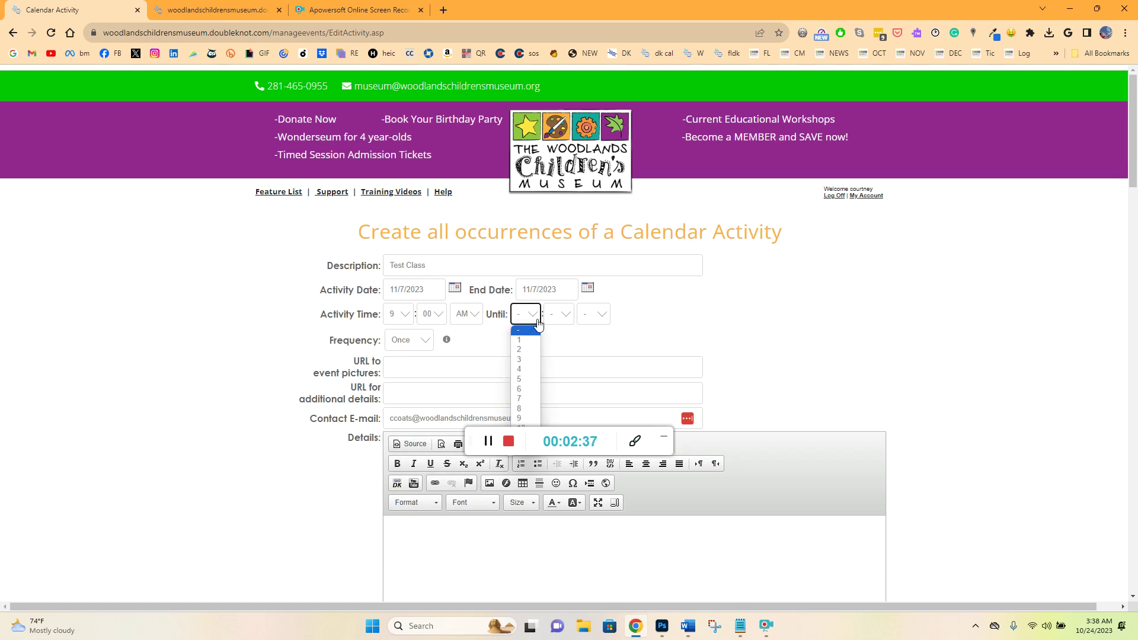
click(562, 315)
click(555, 340)
click(600, 315)
click(590, 340)
scroll(770, 338, down, 1)
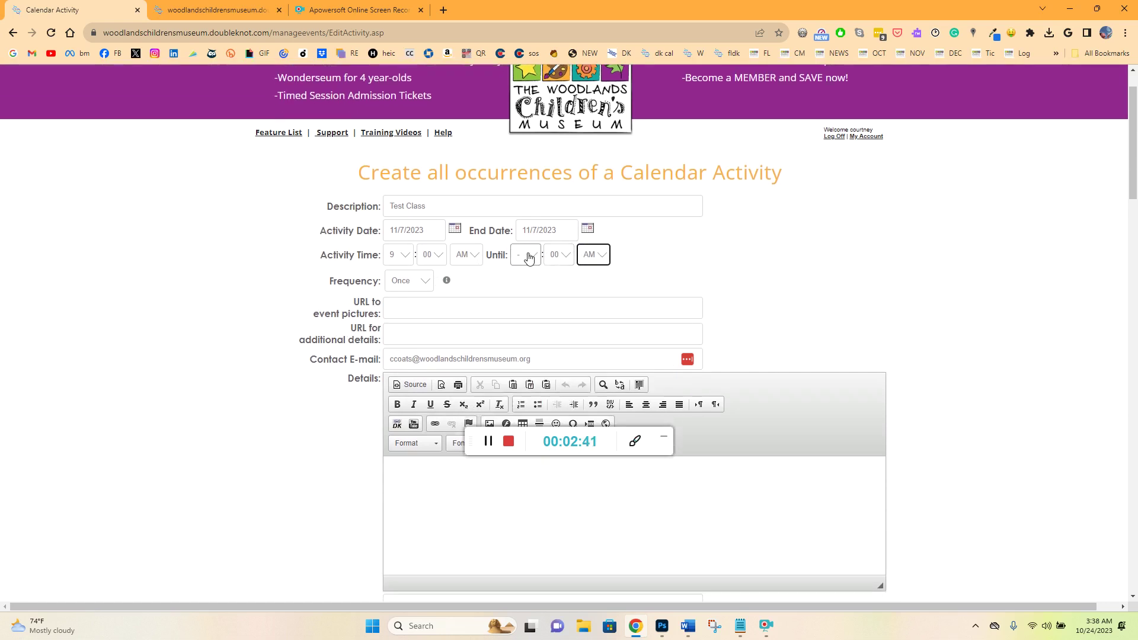
click(525, 255)
click(522, 369)
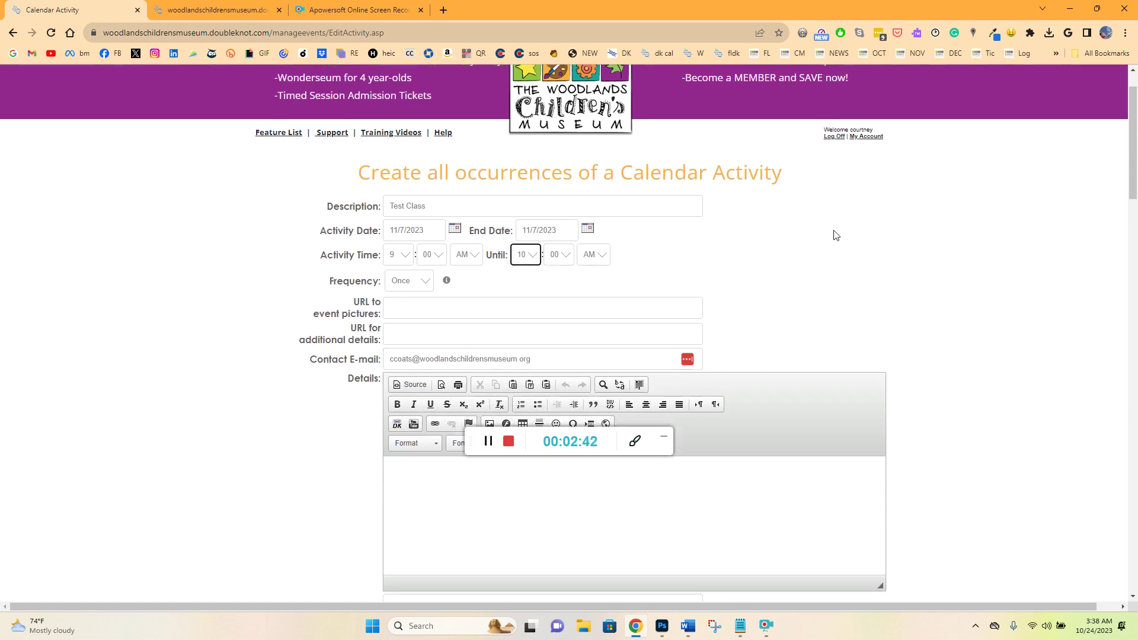
click(424, 287)
click(422, 340)
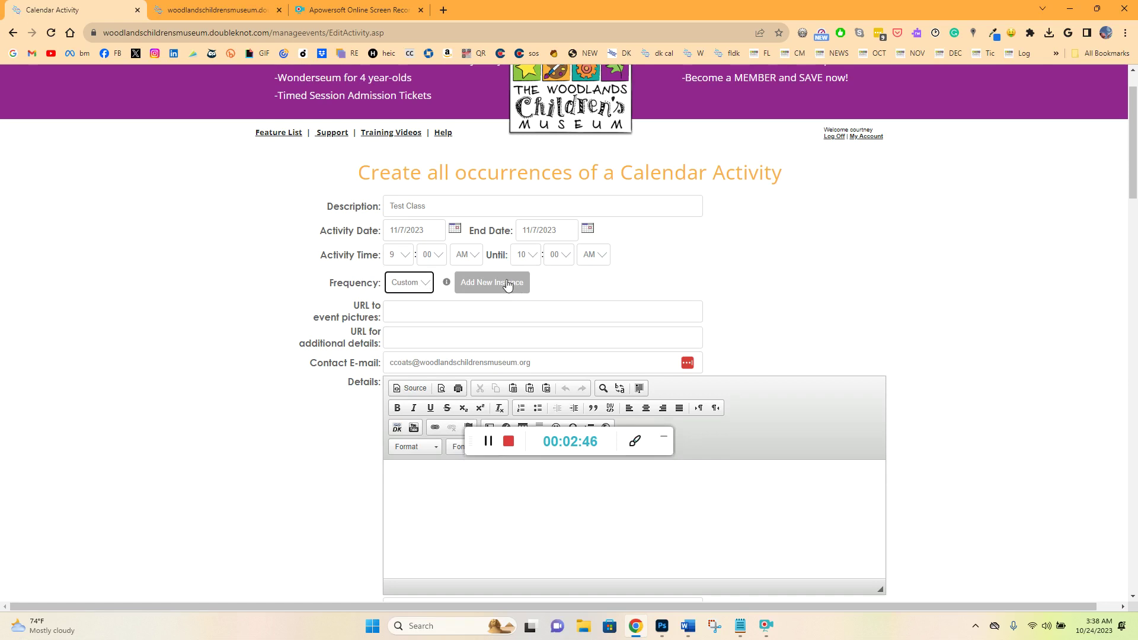
- Check the reservation calendar for classes and parties scheduled from November 5 to November 13, and return to the activity form
click(236, 9)
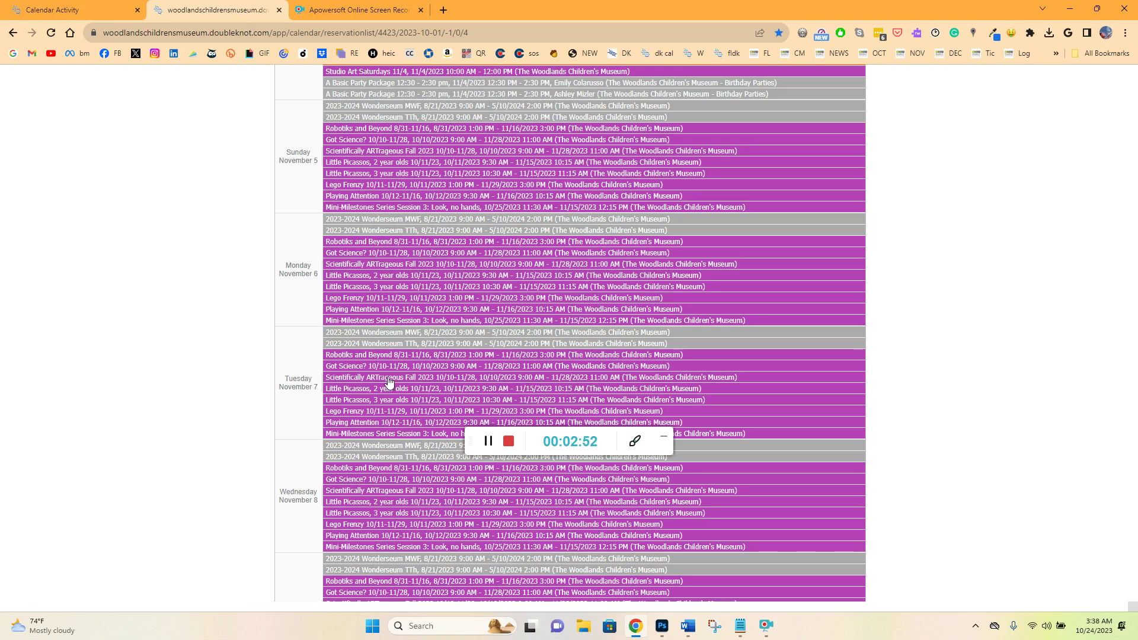
scroll(391, 435, down, 7)
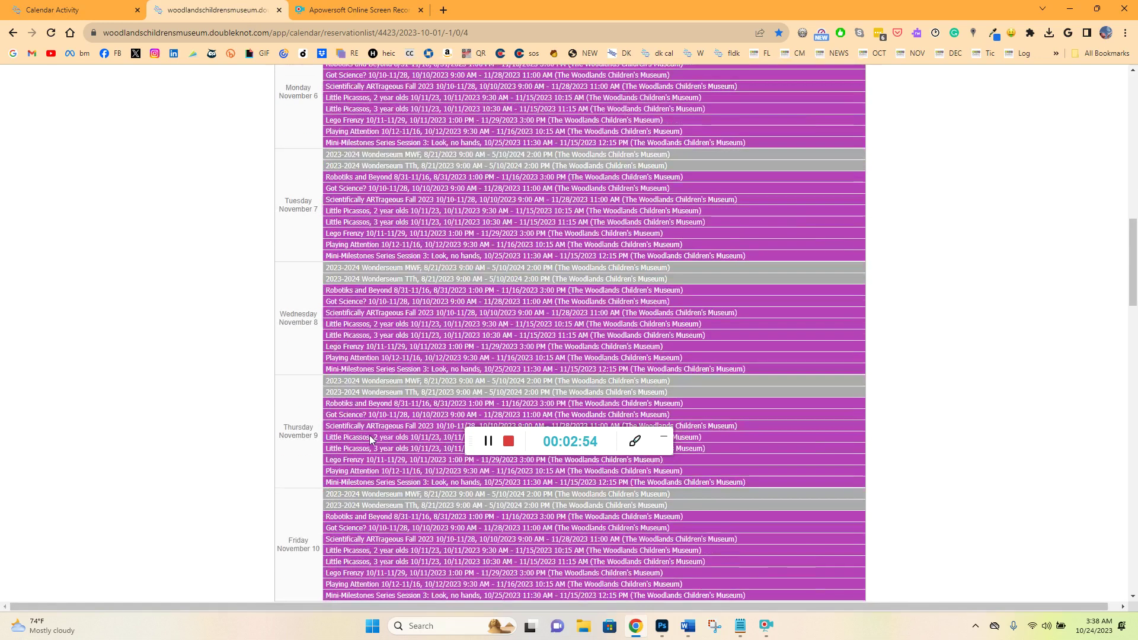
scroll(374, 443, down, 4)
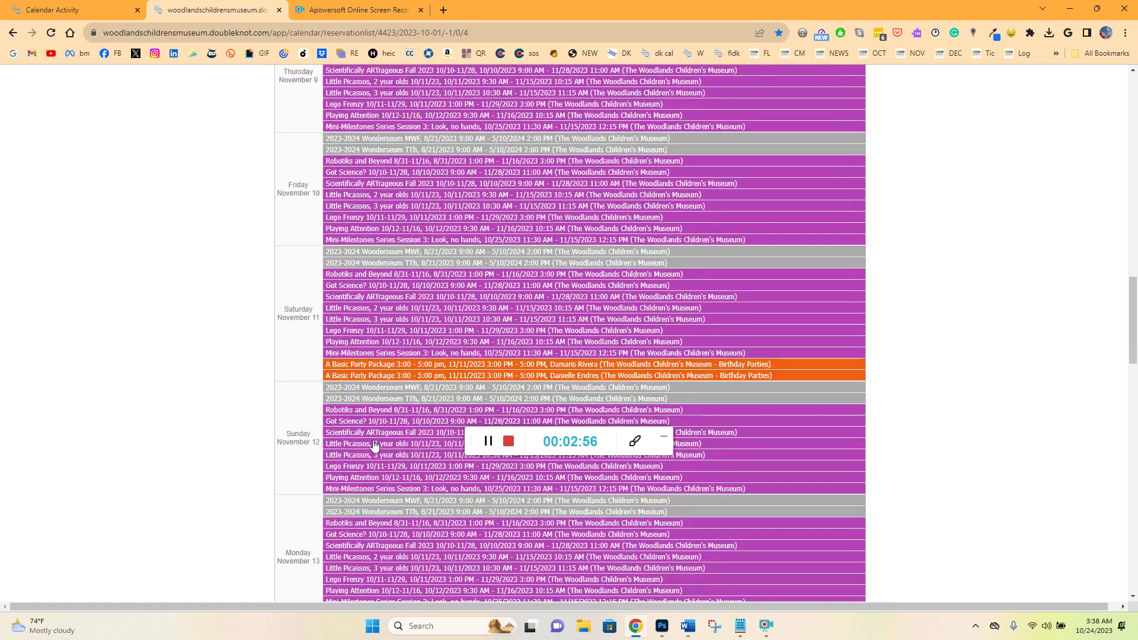
click(62, 11)
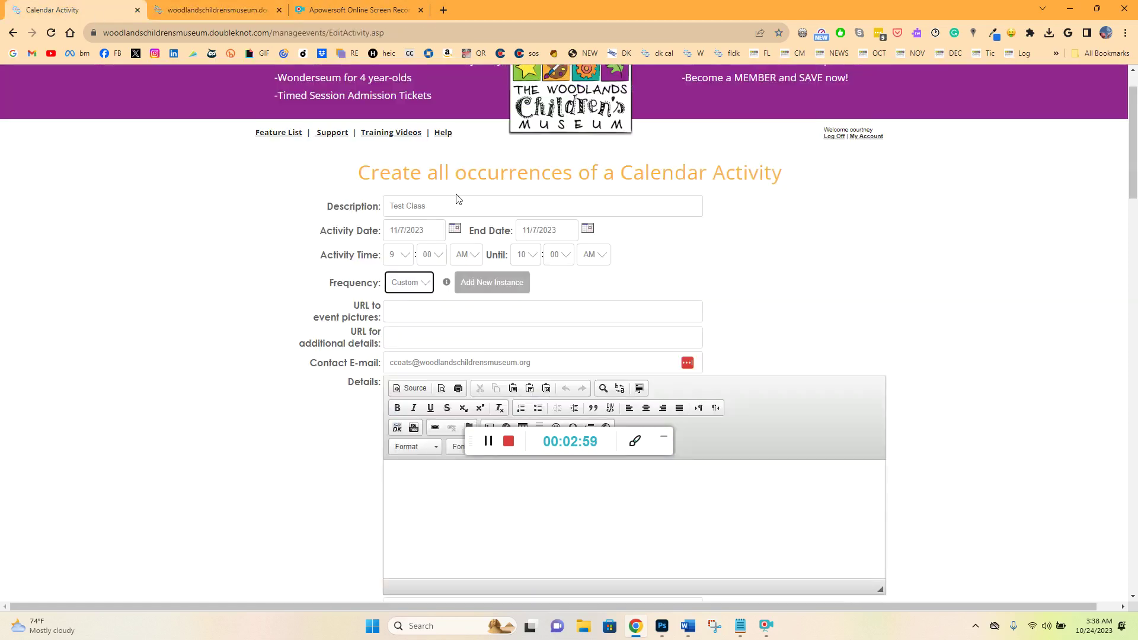
- Add a first custom instance of the activity that starts on 11/14/2023 at 9:00 AM
click(500, 288)
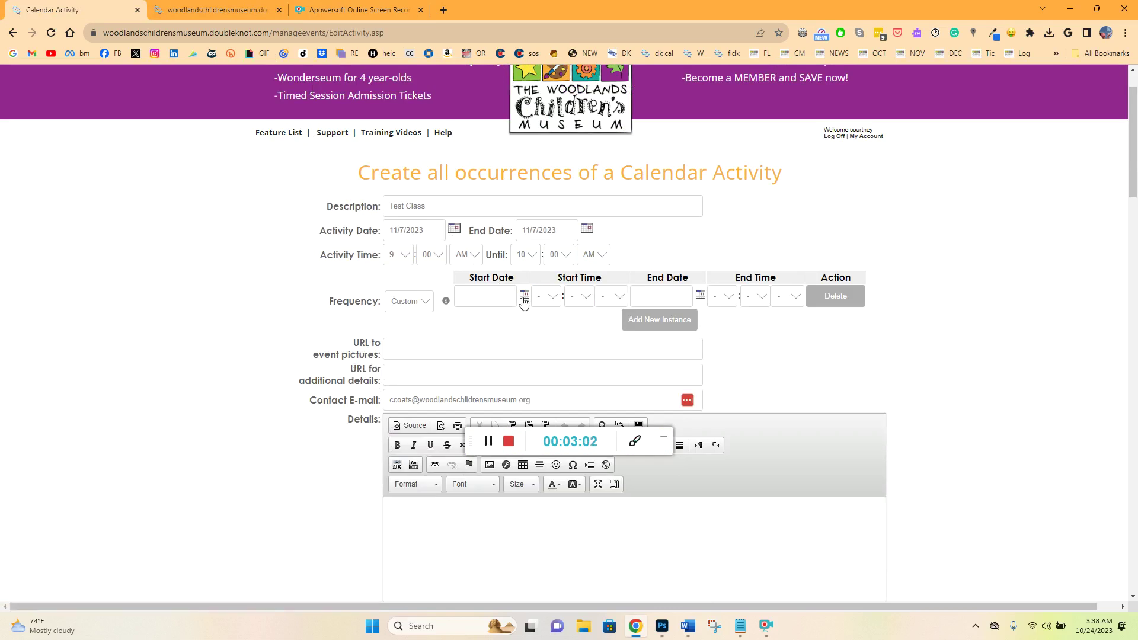
click(524, 296)
click(259, 171)
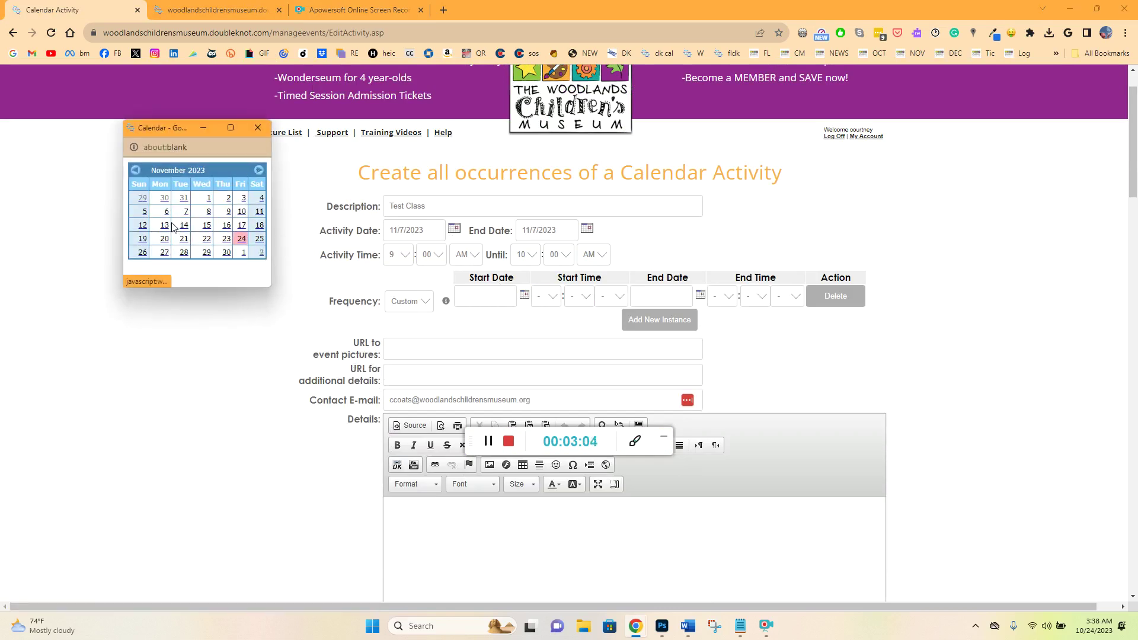
click(184, 226)
click(547, 298)
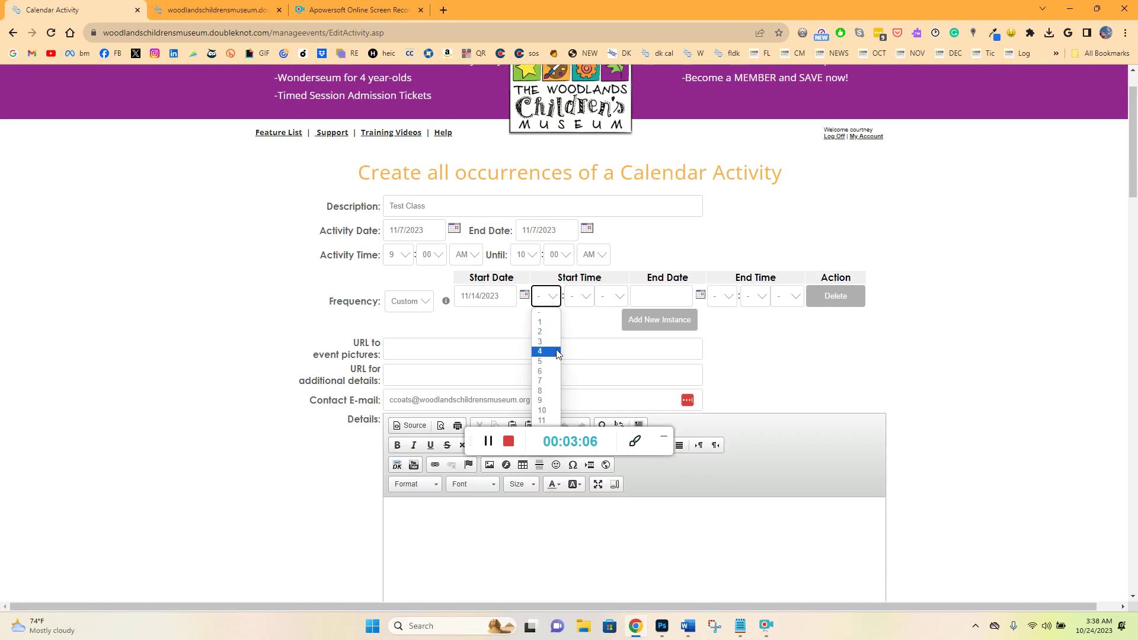
click(553, 402)
click(579, 296)
click(578, 322)
click(611, 296)
click(608, 322)
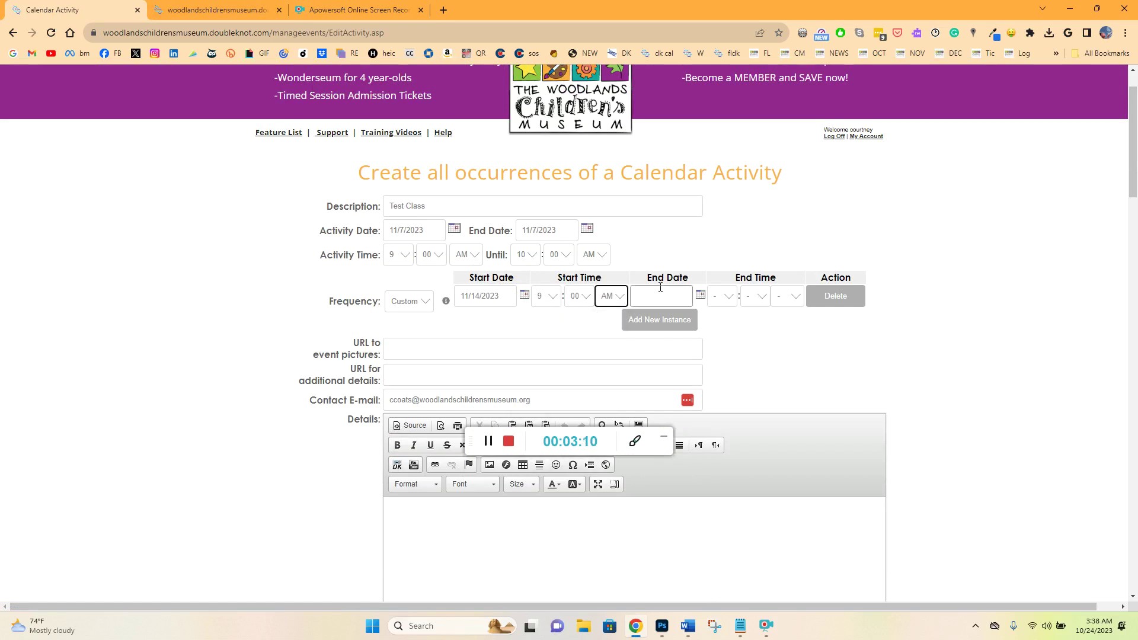
- Set the first custom instance to end on 11/14/2023 at 10:00 AM
click(700, 295)
click(259, 171)
click(184, 226)
click(722, 296)
click(722, 411)
click(756, 296)
click(756, 322)
click(789, 296)
click(783, 322)
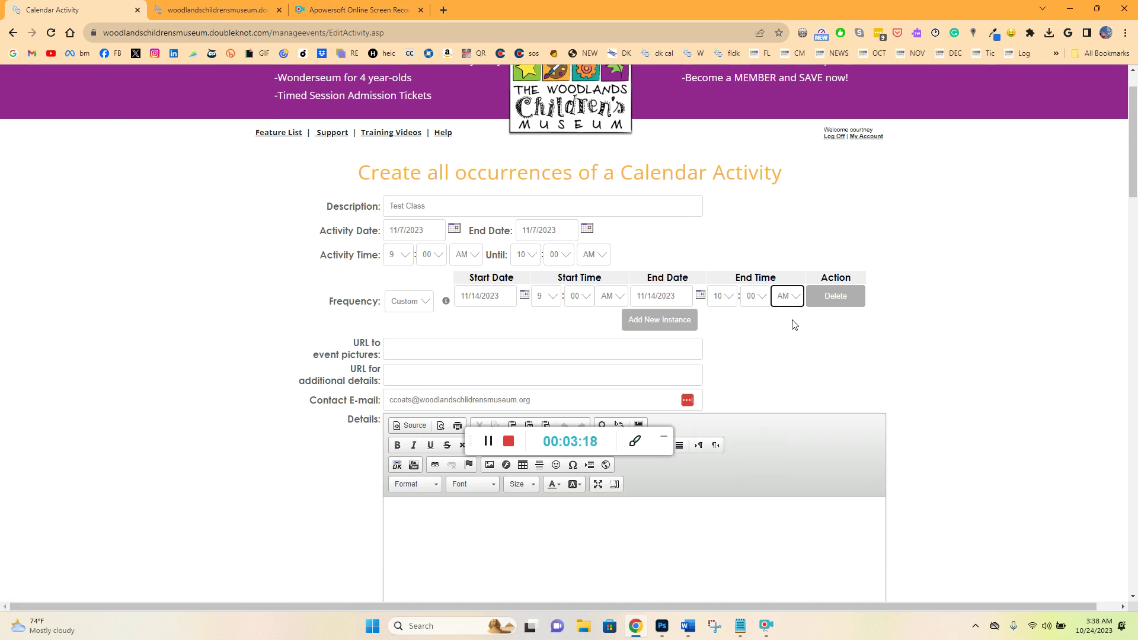
- Add a second custom instance with the start date 11/21/2023
click(663, 321)
click(523, 320)
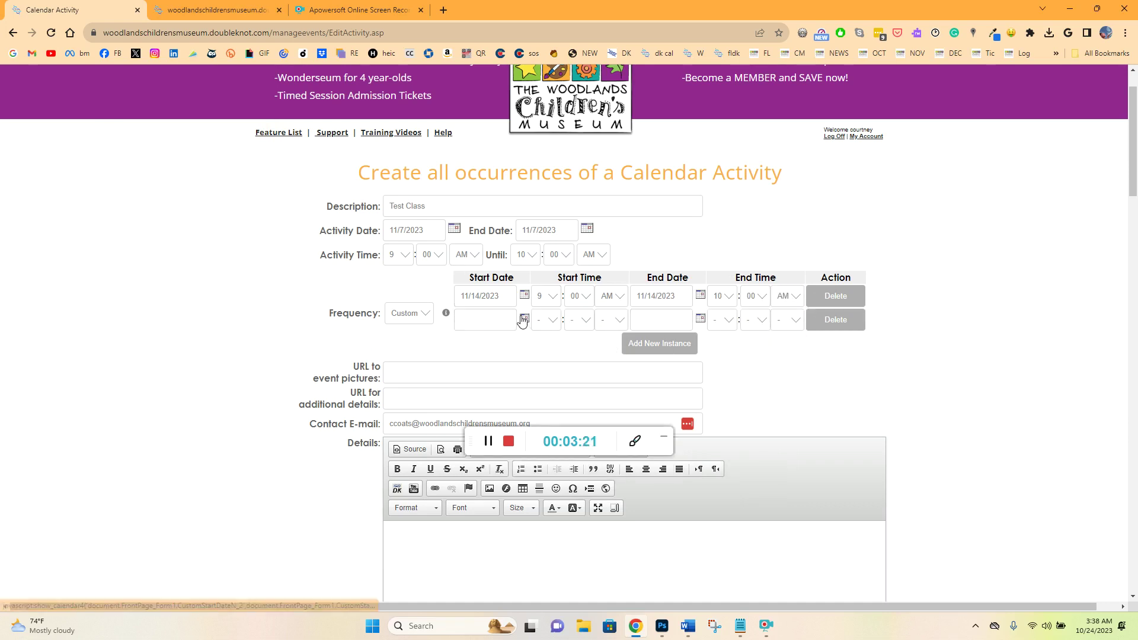
click(259, 171)
click(184, 238)
- Set the start time of the 11/21/2023 instance to 9:00 AM
click(548, 320)
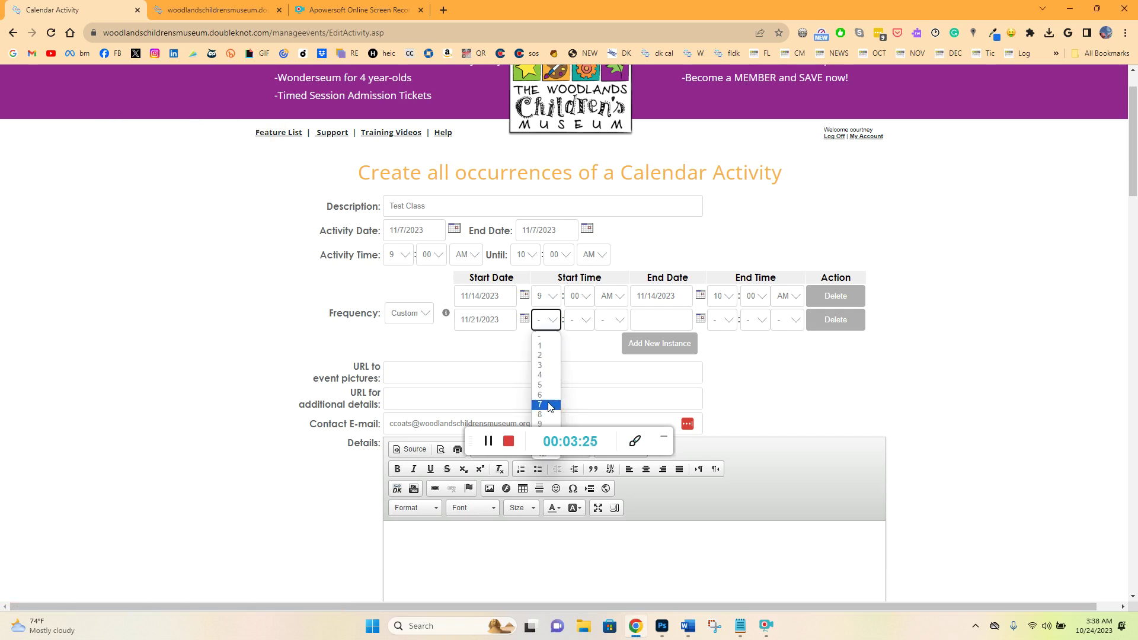
click(577, 328)
click(578, 325)
click(580, 341)
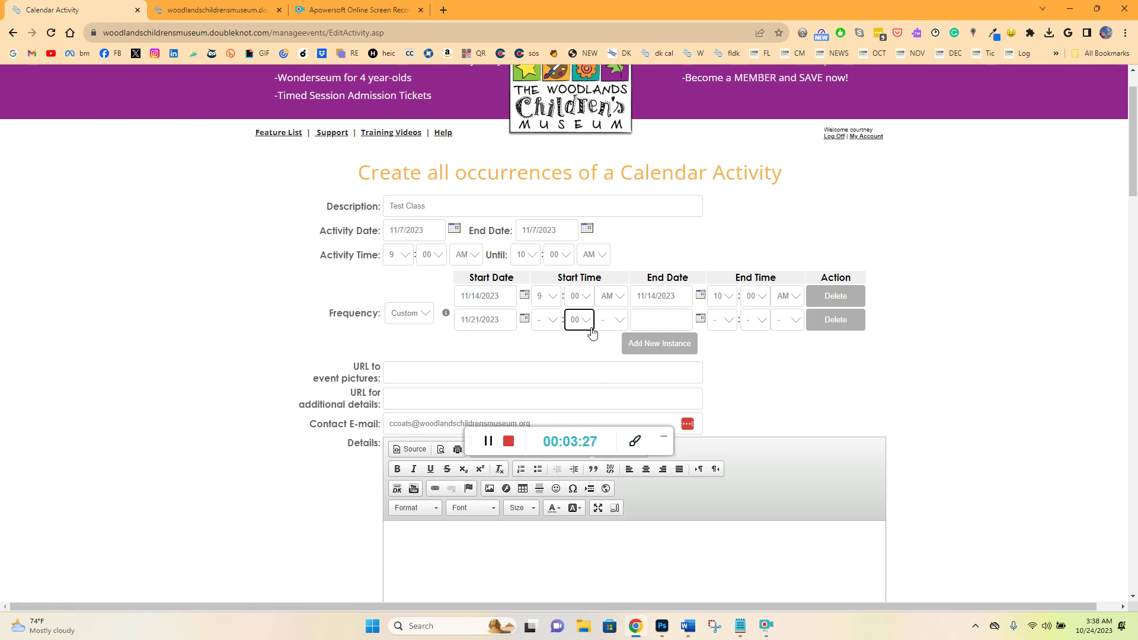
click(620, 320)
click(610, 347)
scroll(741, 368, down, 1)
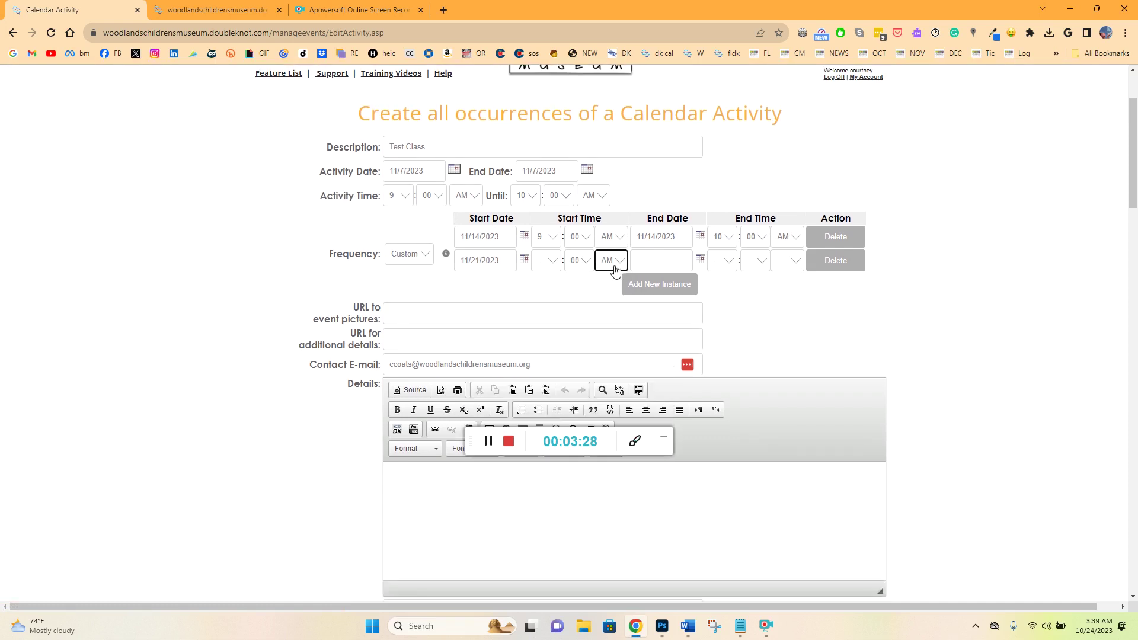
click(546, 261)
click(540, 366)
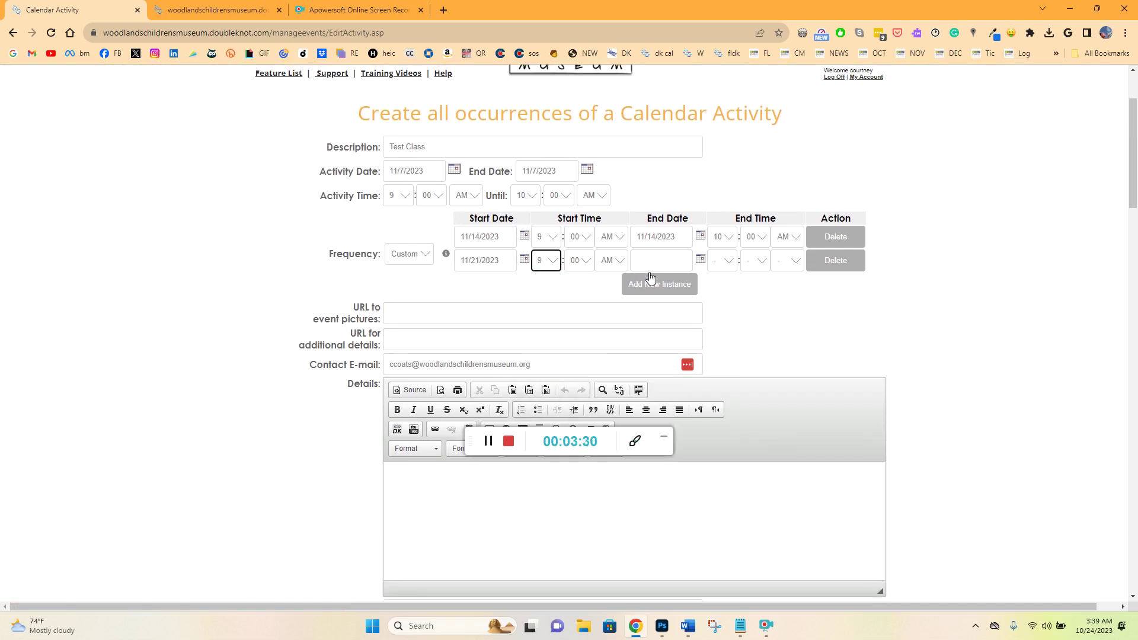
- Set the second custom instance to end on 11/21/2023 at 10:00 AM
click(701, 260)
click(259, 170)
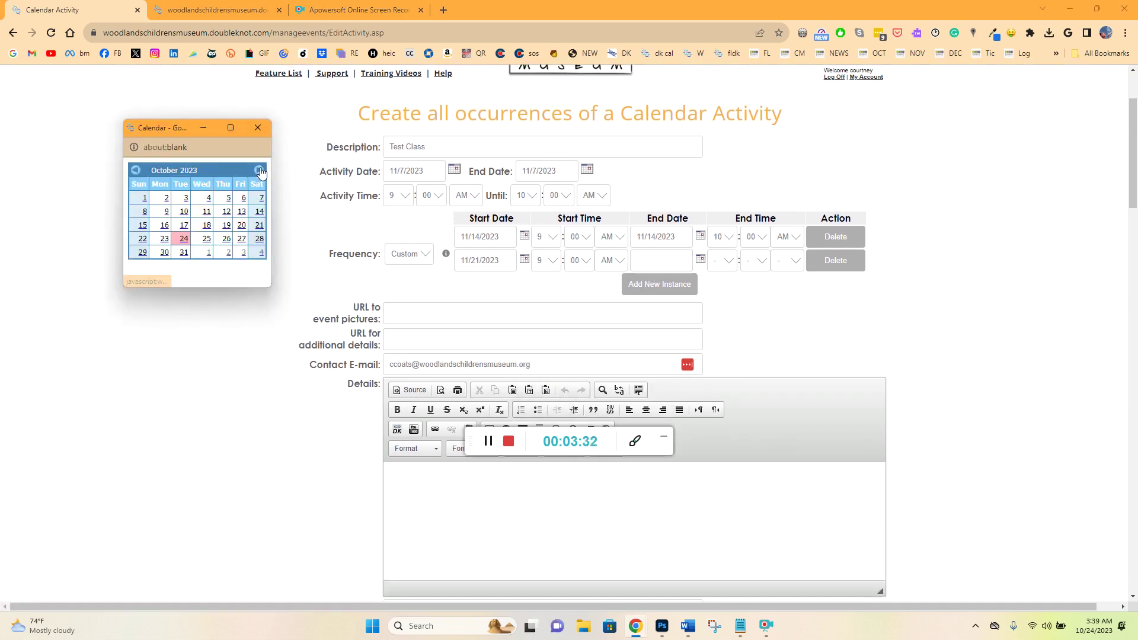
click(184, 238)
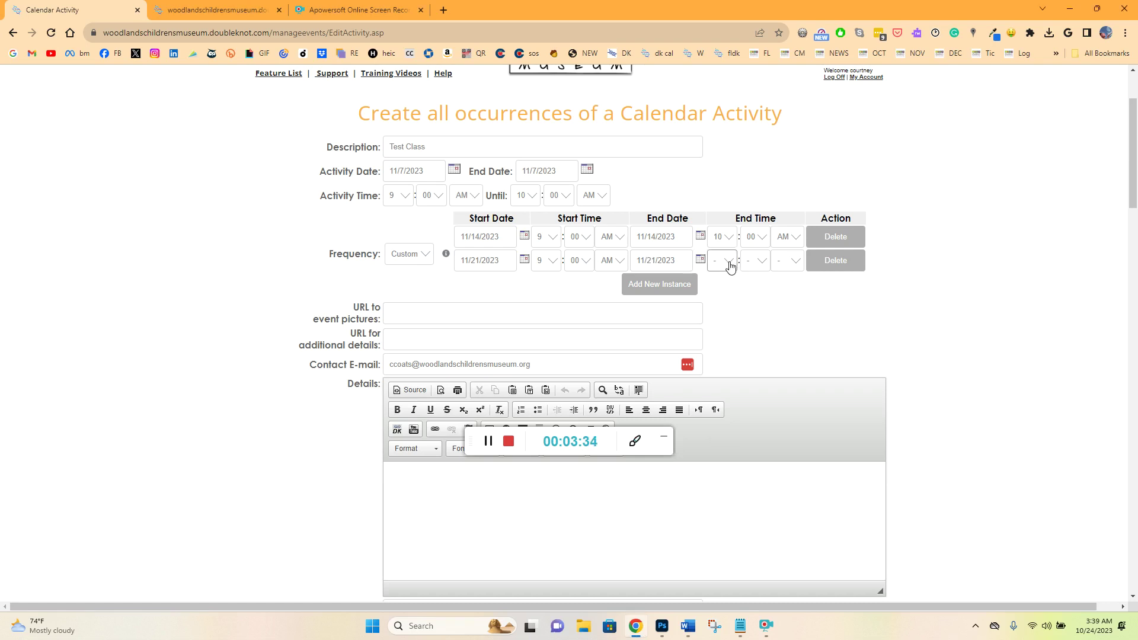
click(726, 264)
click(727, 378)
click(755, 260)
click(756, 287)
click(787, 260)
click(789, 290)
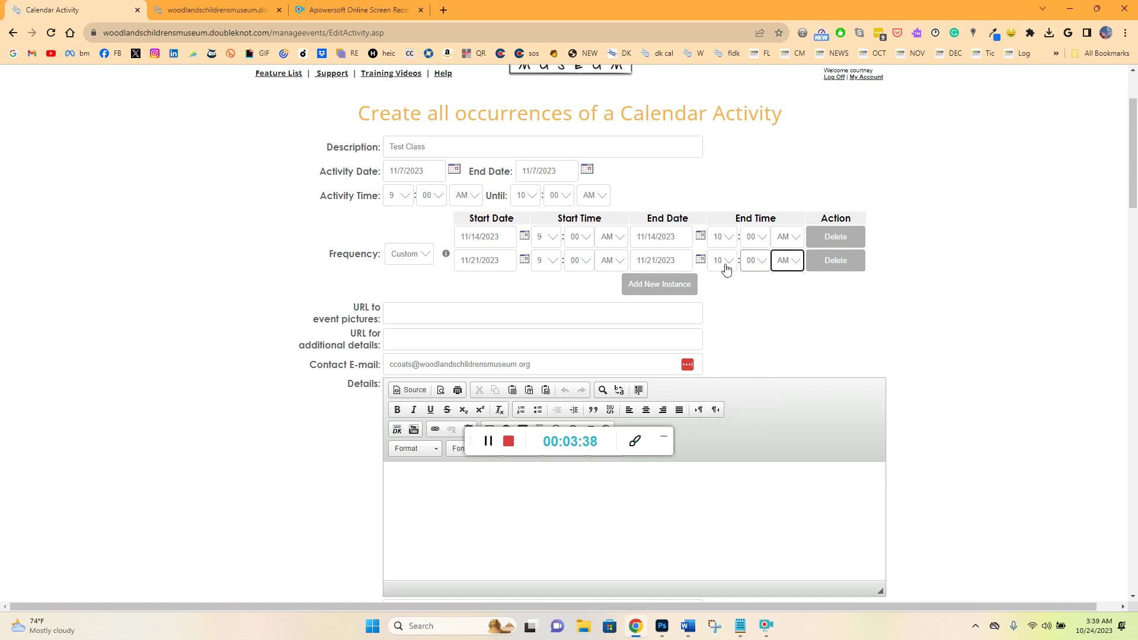
- Add a third custom instance of the activity that starts on 11/28/2023 at 9:00 AM
click(657, 285)
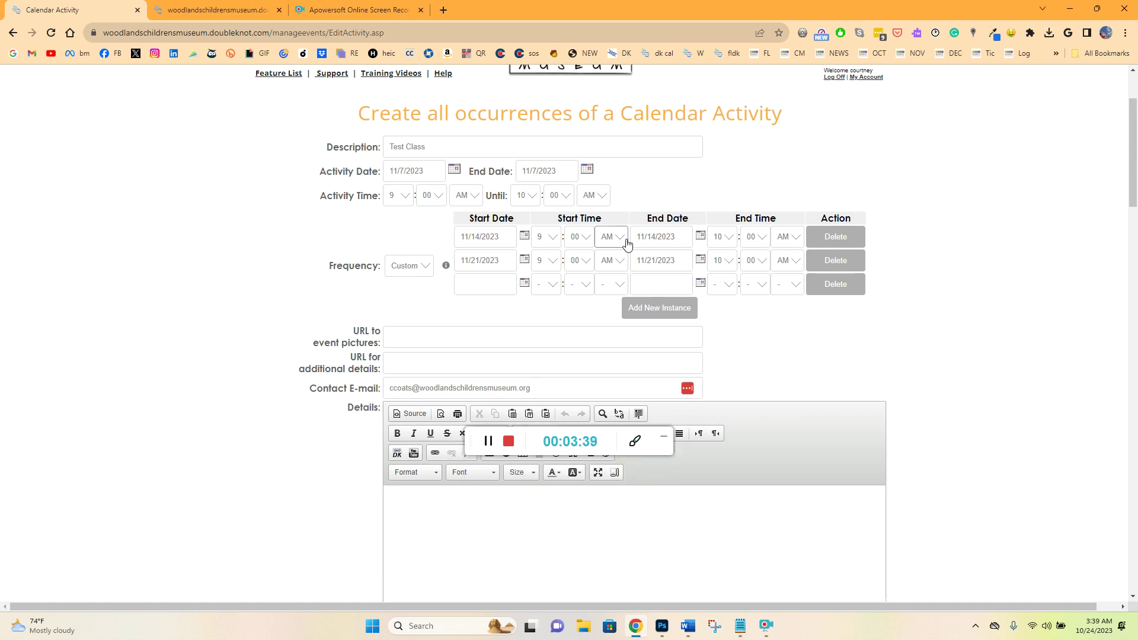
click(525, 283)
click(259, 170)
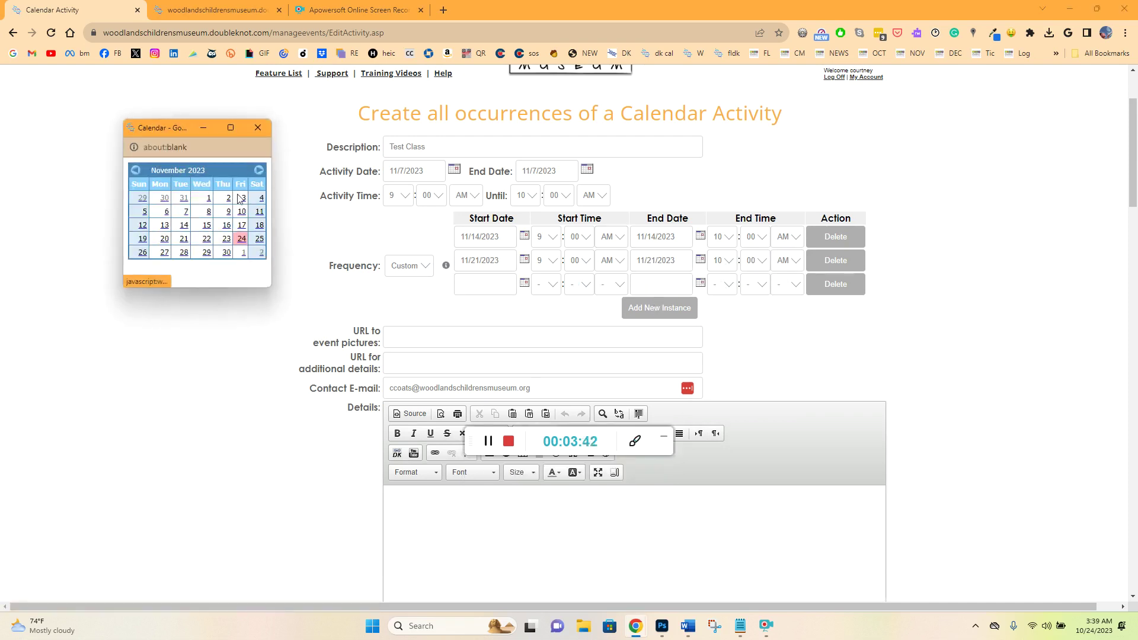
click(184, 252)
click(551, 290)
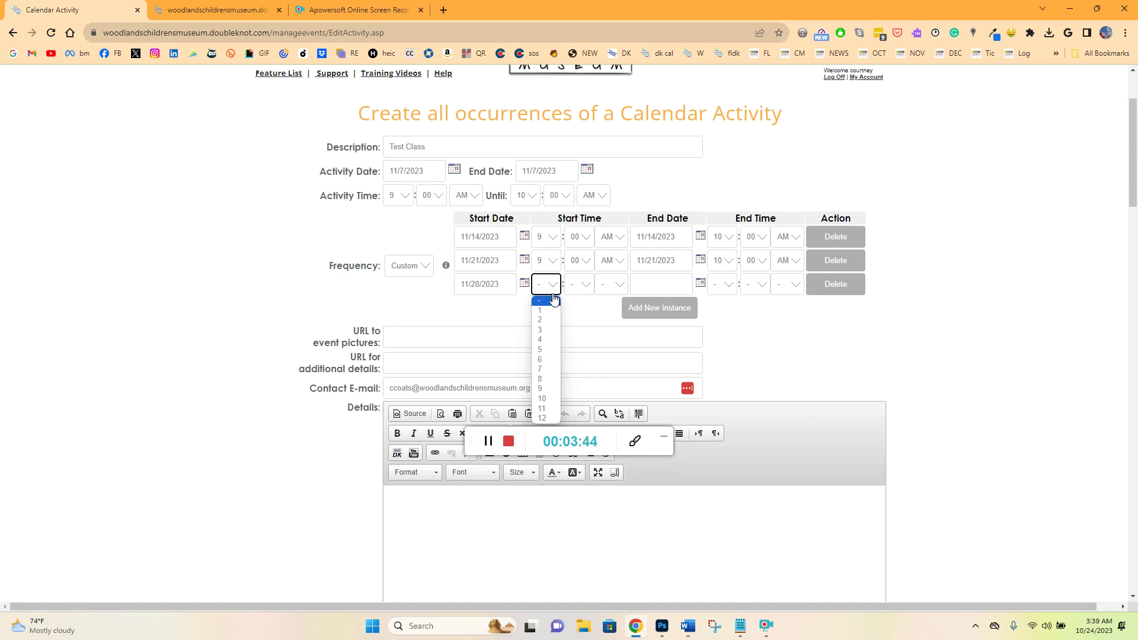
click(551, 389)
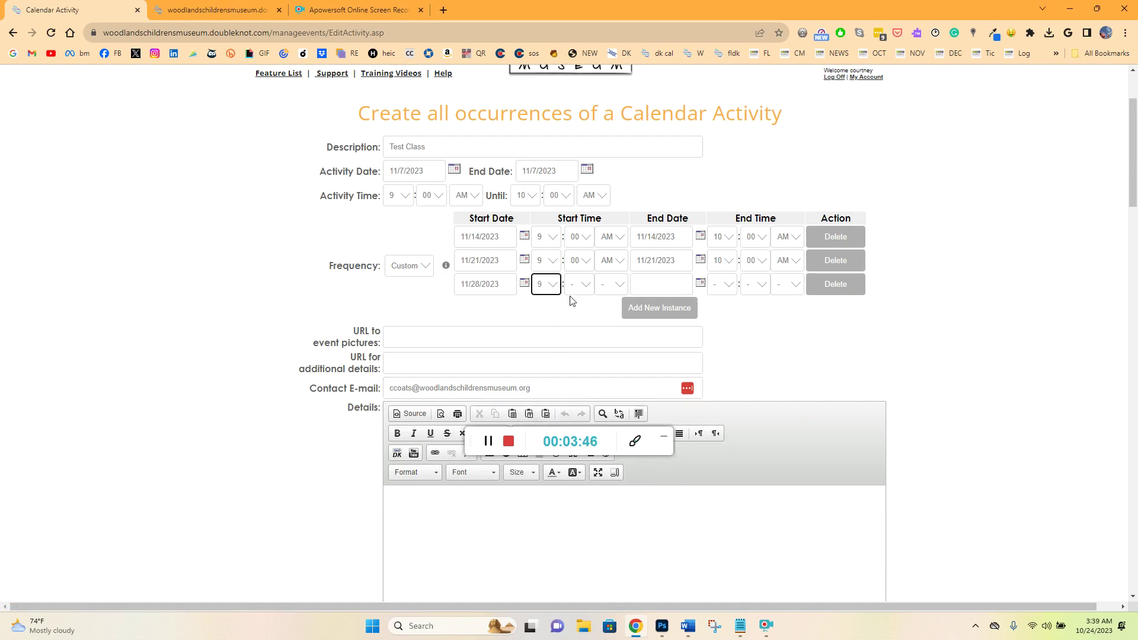
click(579, 285)
click(579, 314)
click(620, 289)
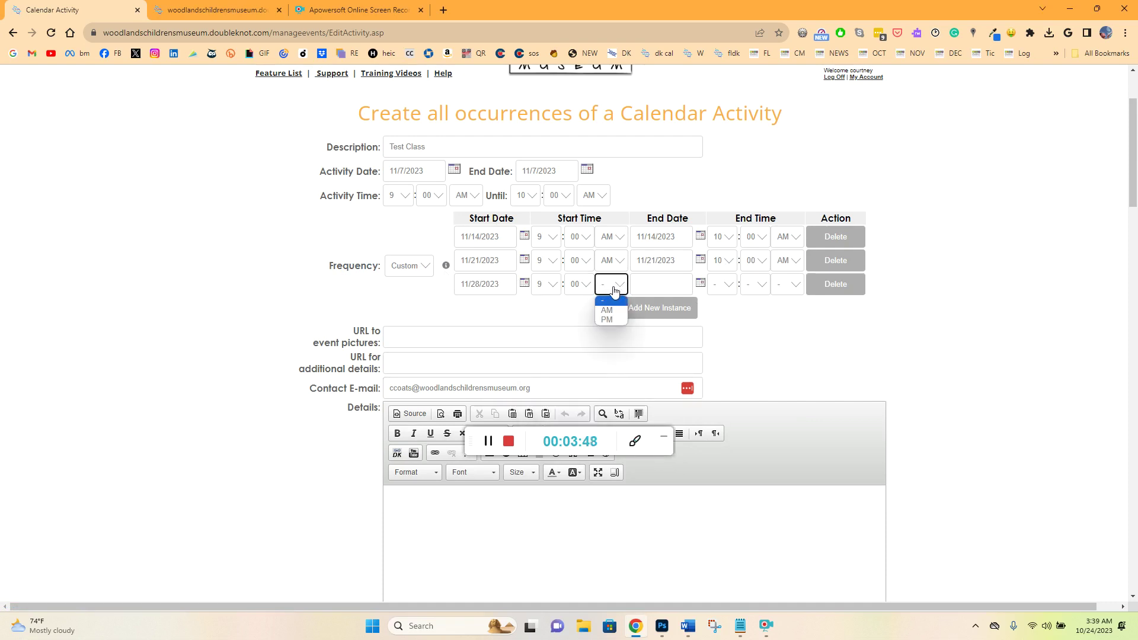
click(617, 308)
- Set the third custom instance to end on 11/28/2023 at 10:00 AM
click(702, 285)
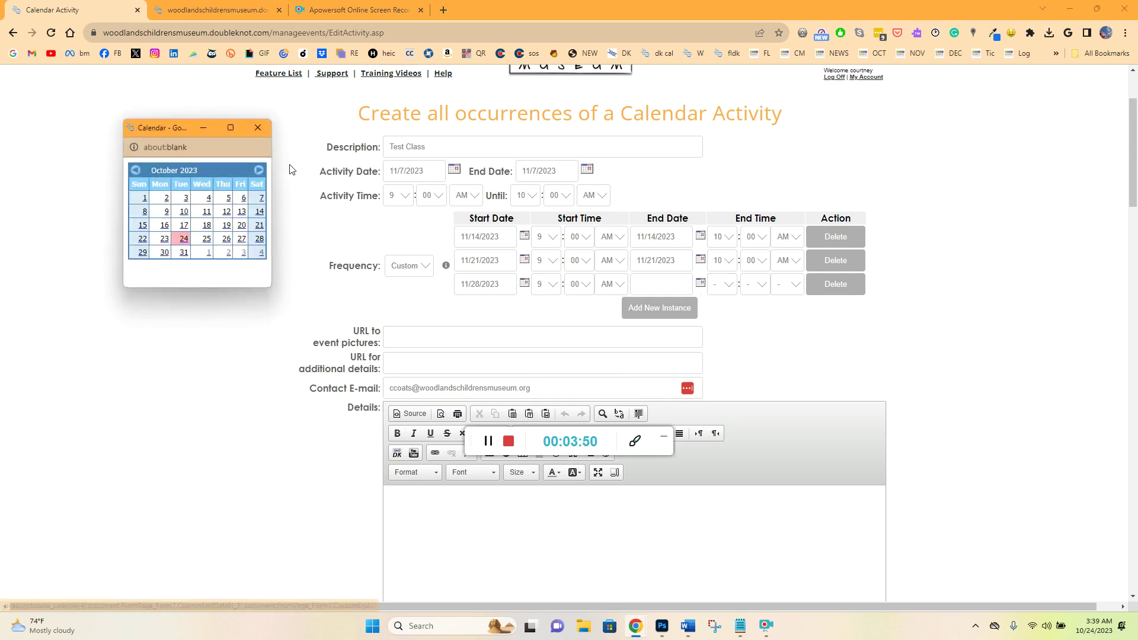
click(259, 170)
click(184, 252)
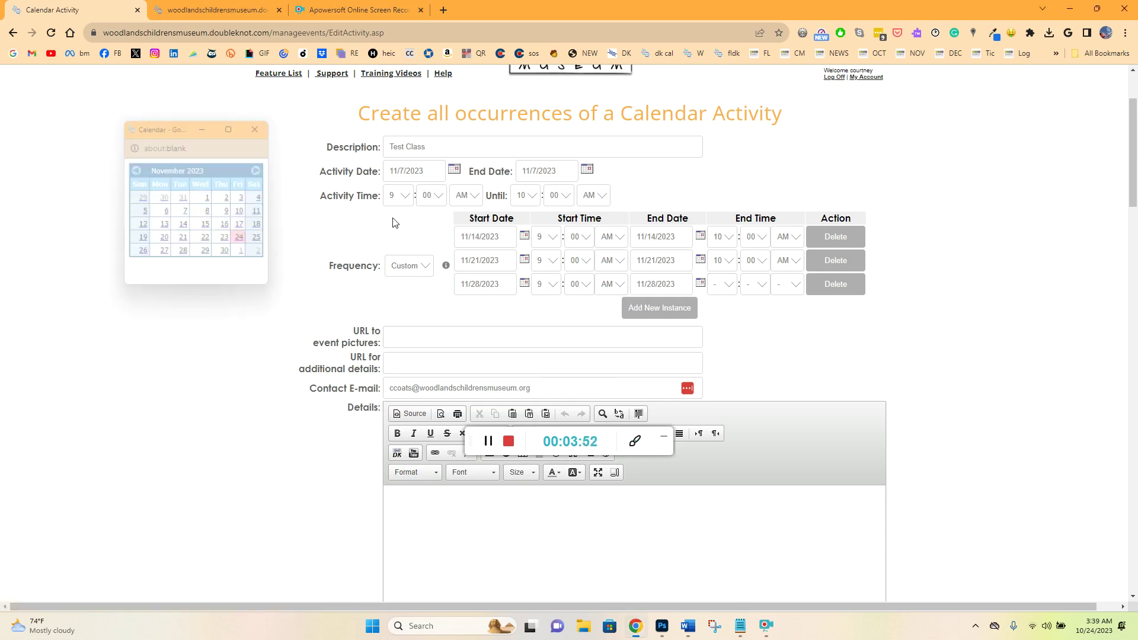
click(722, 285)
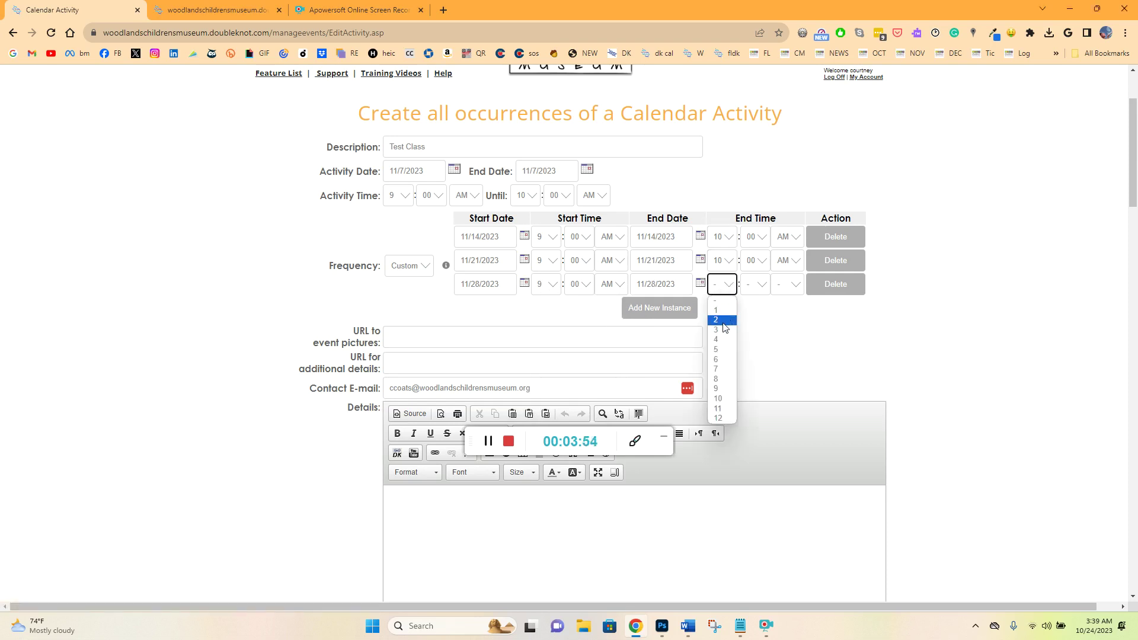
click(718, 398)
click(756, 285)
click(757, 311)
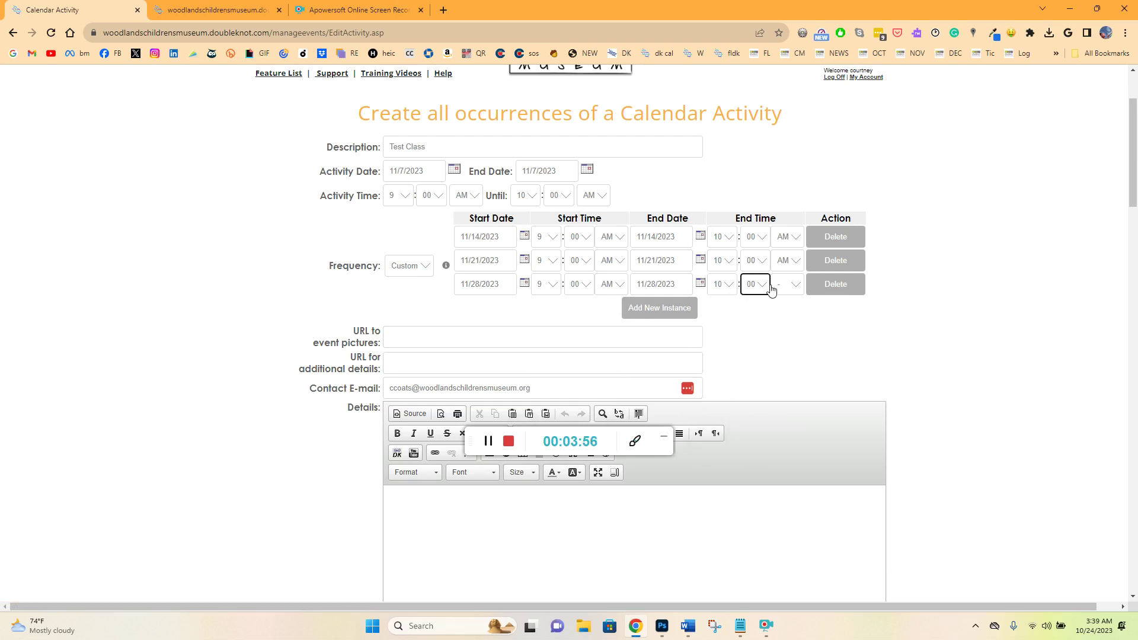
click(793, 284)
click(792, 311)
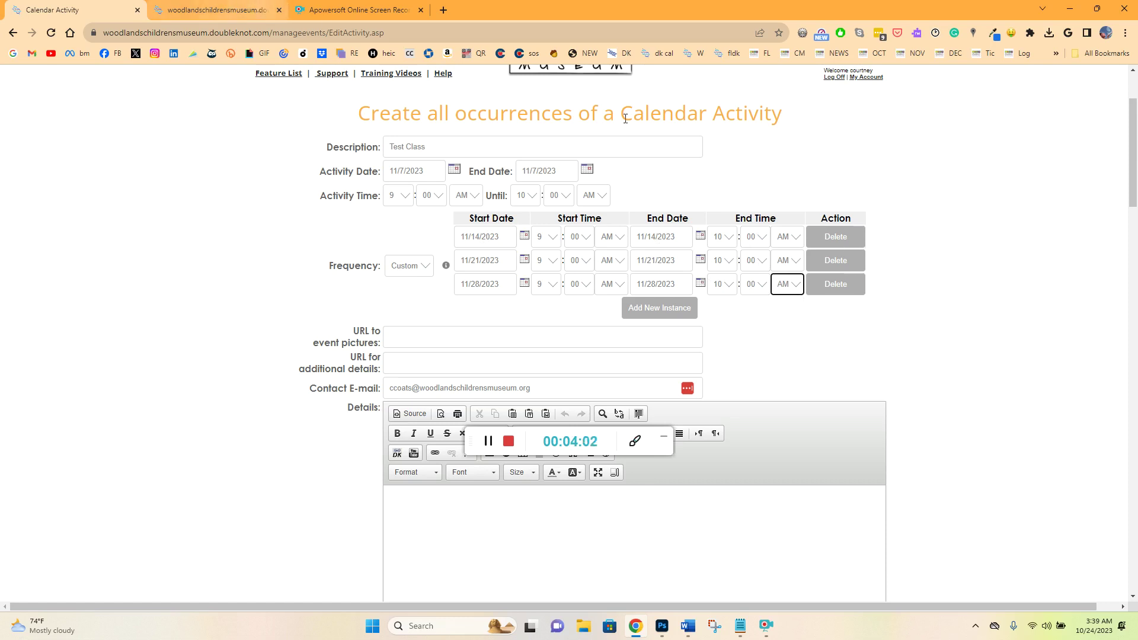
scroll(937, 244, down, 2)
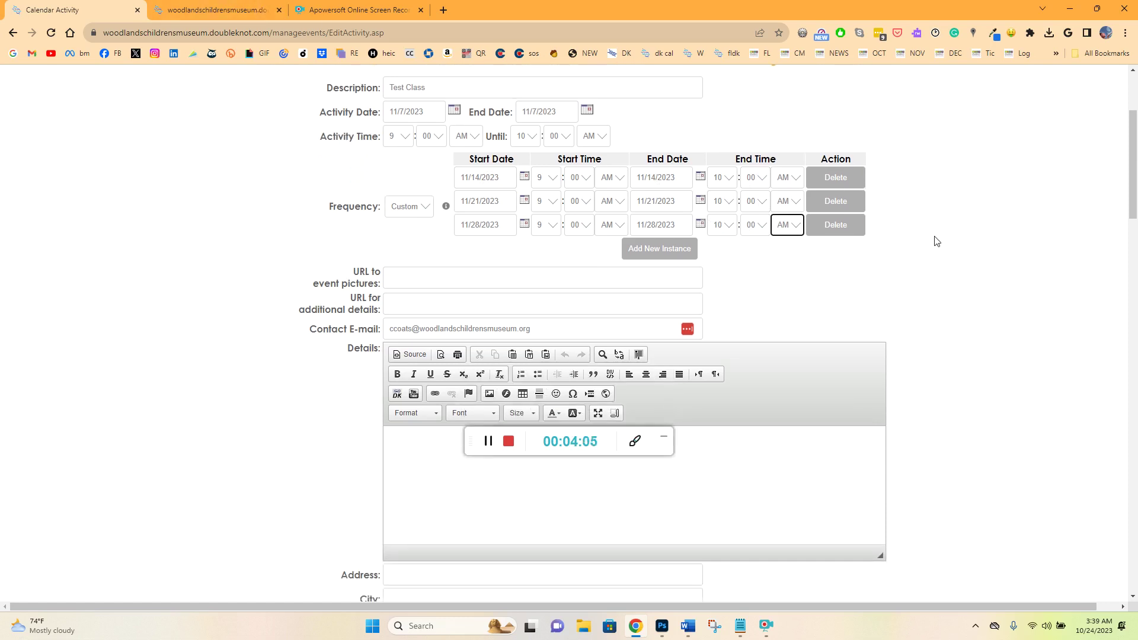
click(415, 220)
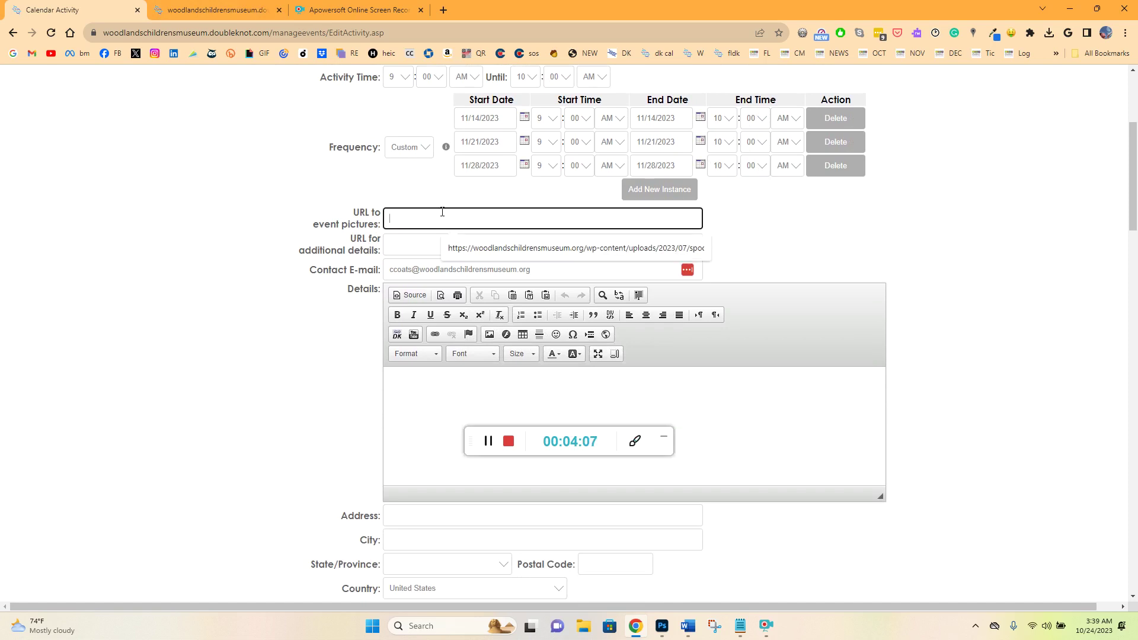
click(412, 246)
- Replace the activity's contact e-mail with the other museum staff member's e-mail address
scroll(1057, 311, down, 2)
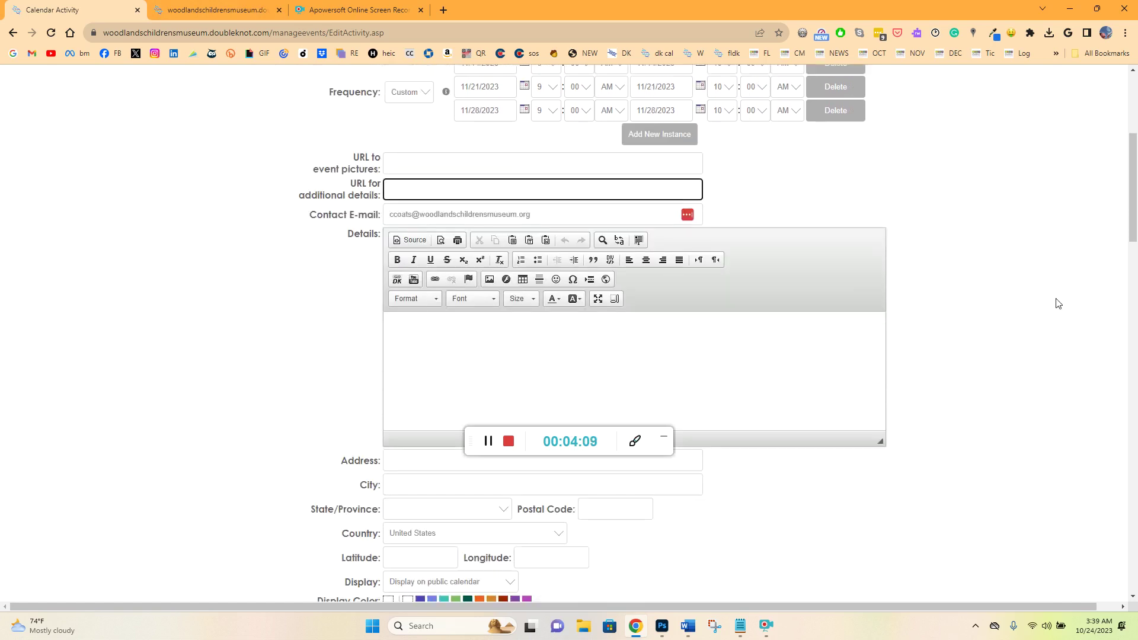
key(alt+Tab)
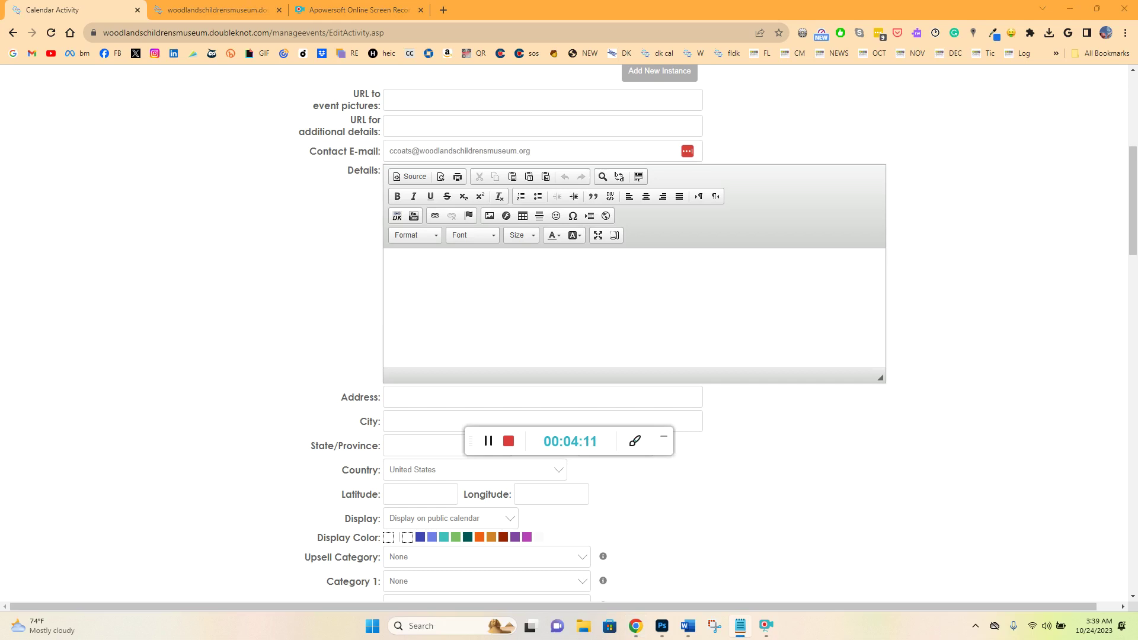
click(444, 157)
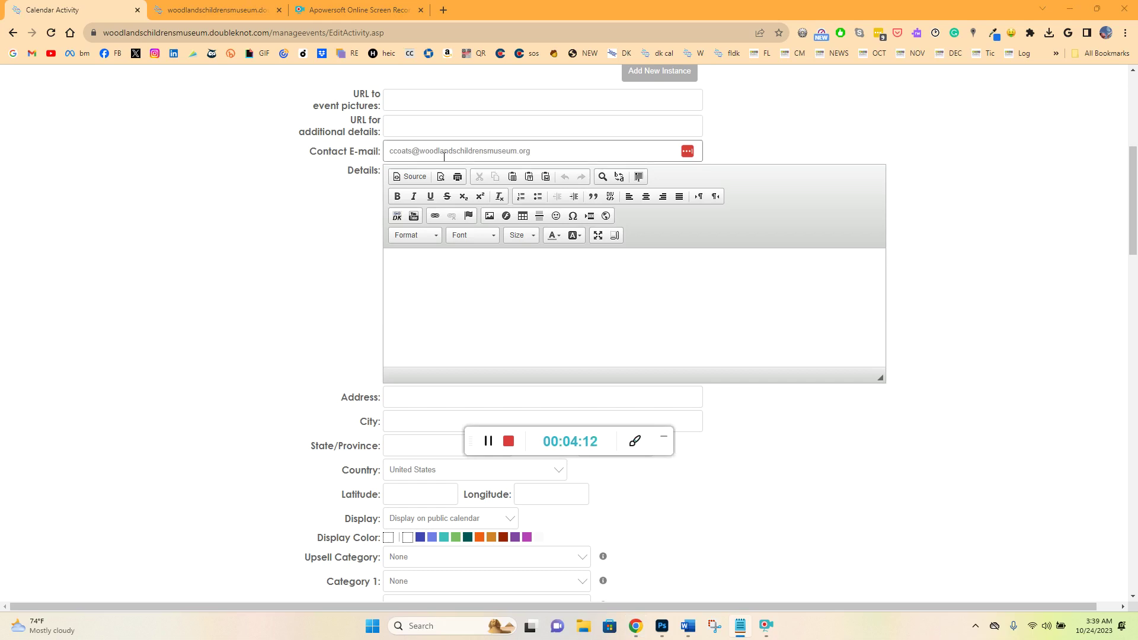
triple_click(549, 154)
key(ctrl+v)
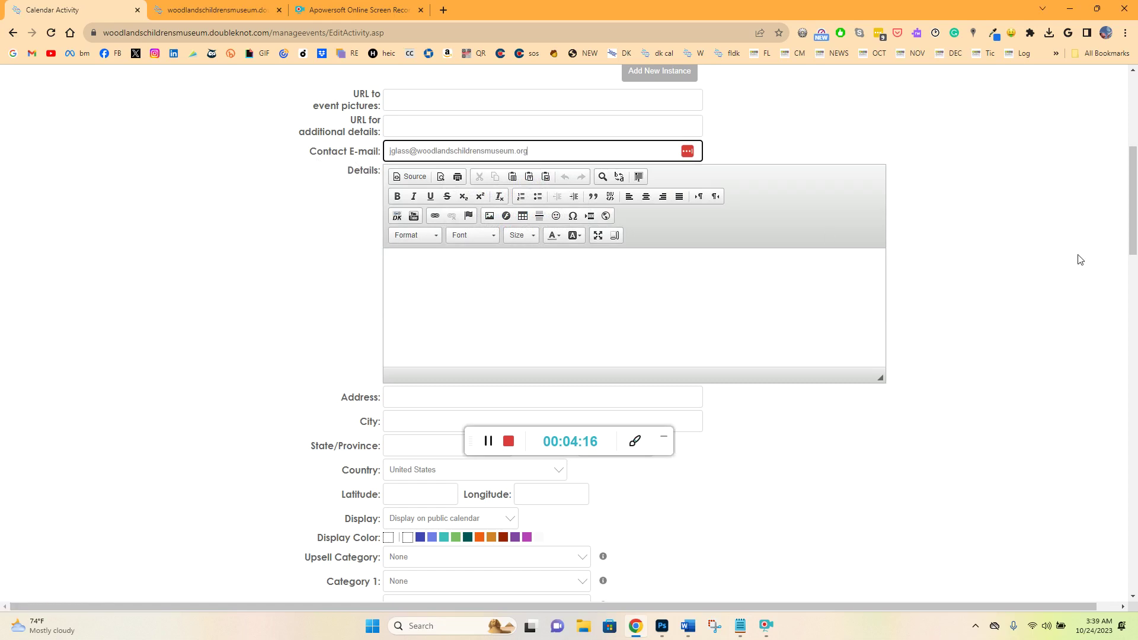
- Enter "Wear clothing that children can get messy in!" as the activity's details
drag(1137, 314, 1120, 315)
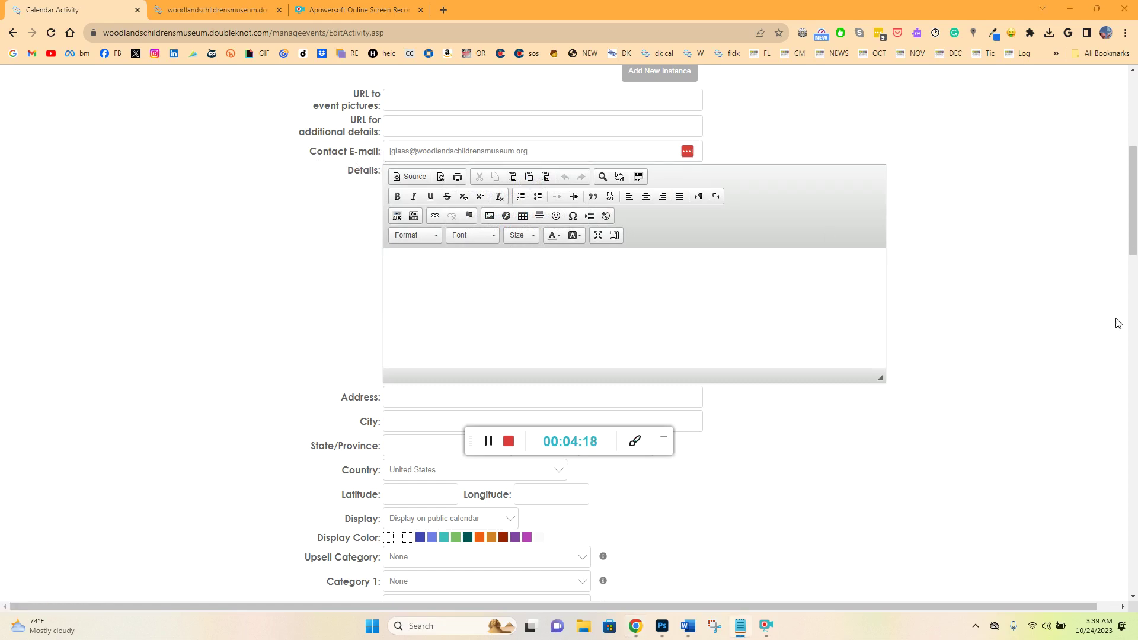
click(449, 269)
text(Wear clothing that children can get messy in!)
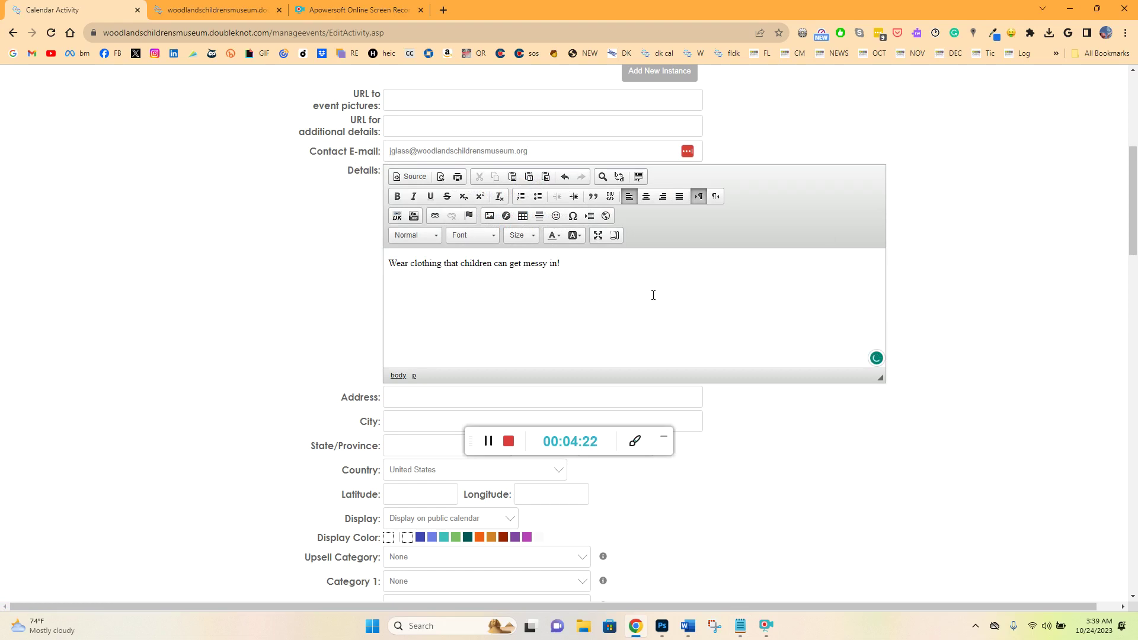
- Fill in the activity's address, city, state, postal code and country with the saved museum address
scroll(645, 284, down, 4)
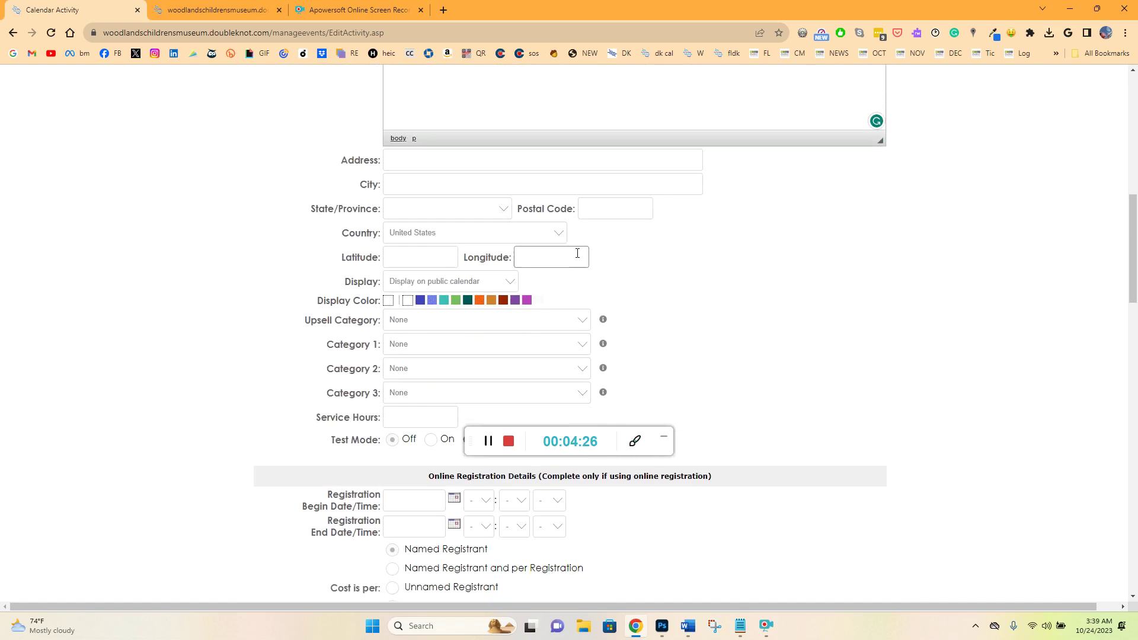
click(424, 161)
click(491, 193)
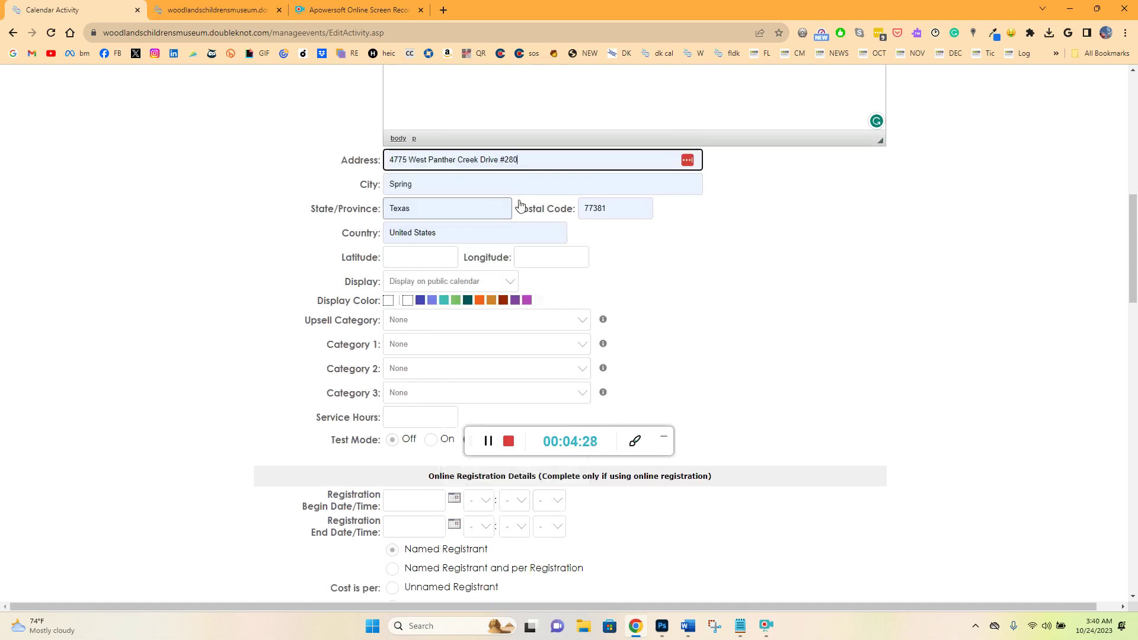
click(1004, 307)
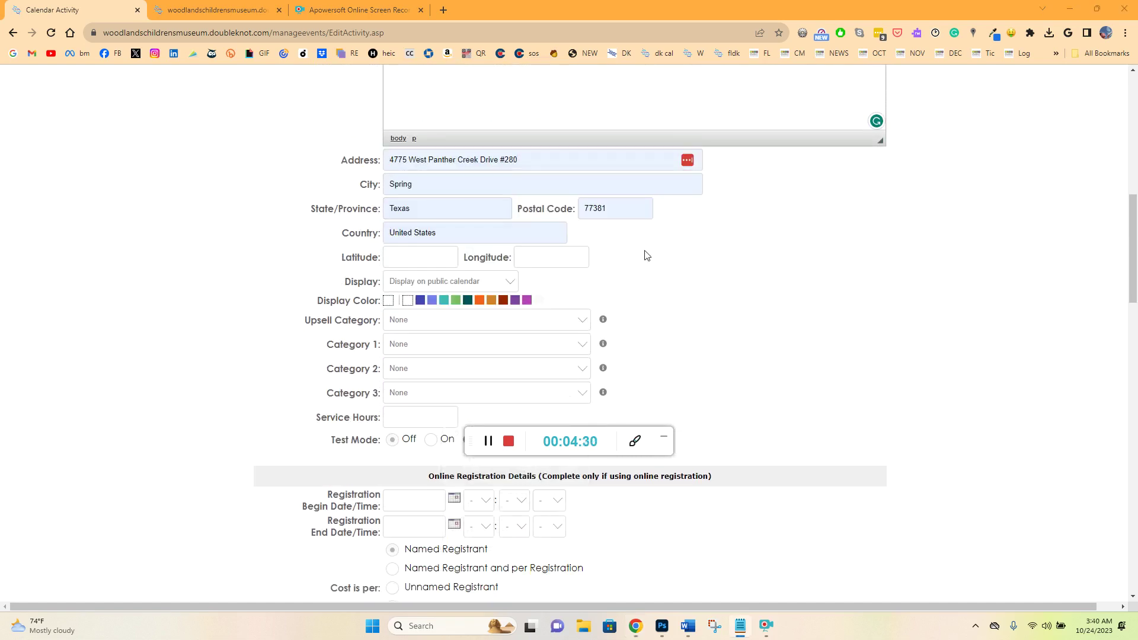
- Set the activity's display color to magenta and its Category 1 to Spring 2024 Workshops
click(541, 257)
click(528, 302)
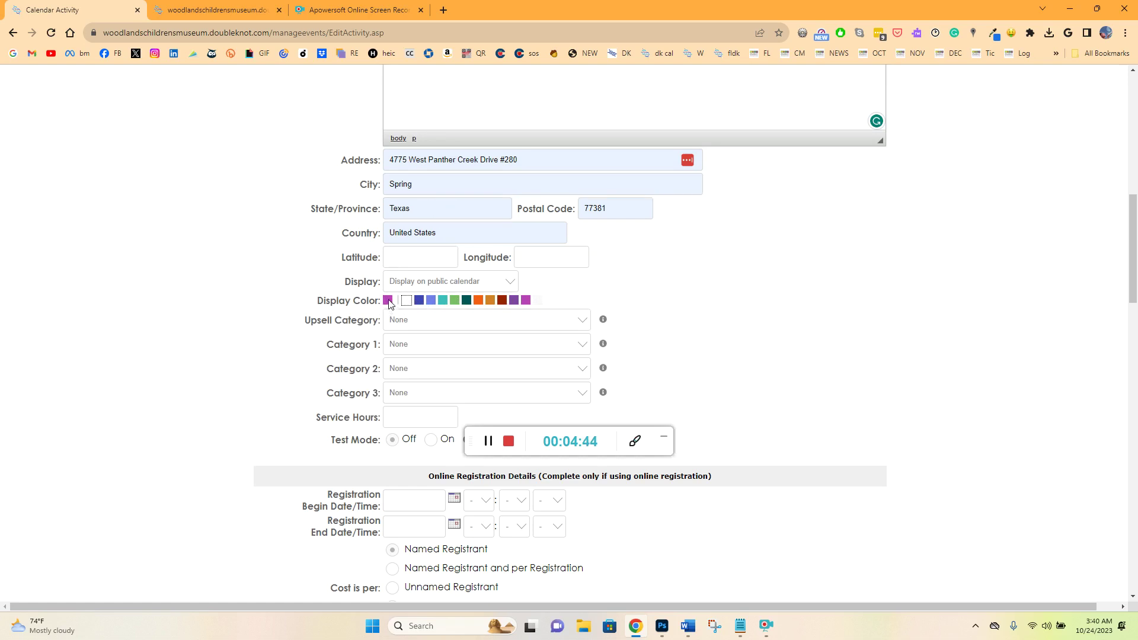
click(583, 347)
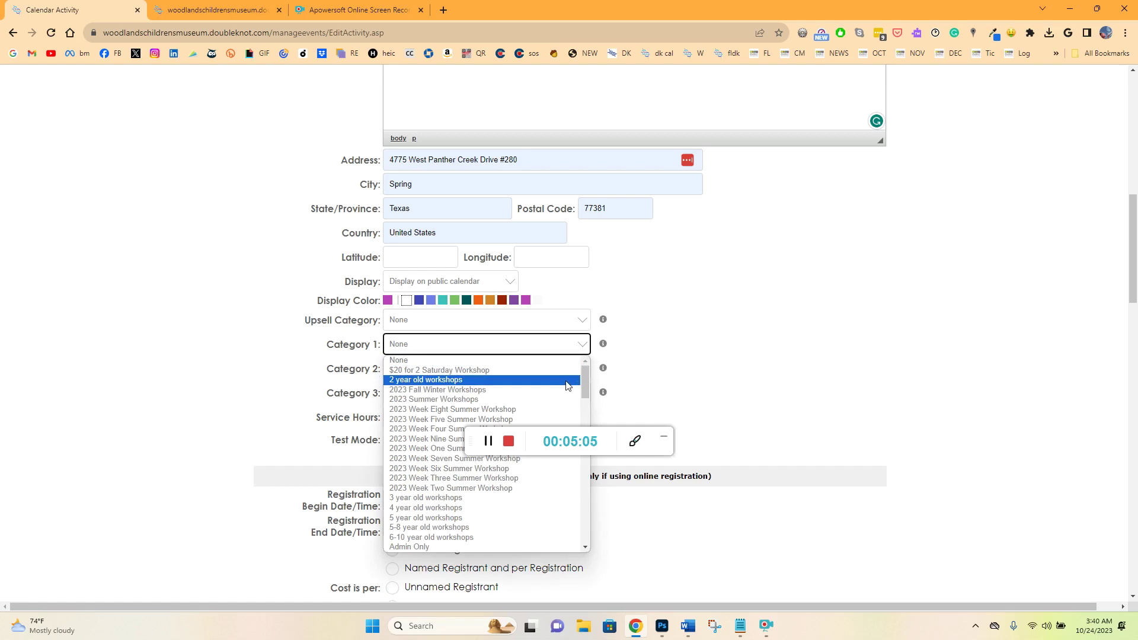
scroll(566, 385, down, 15)
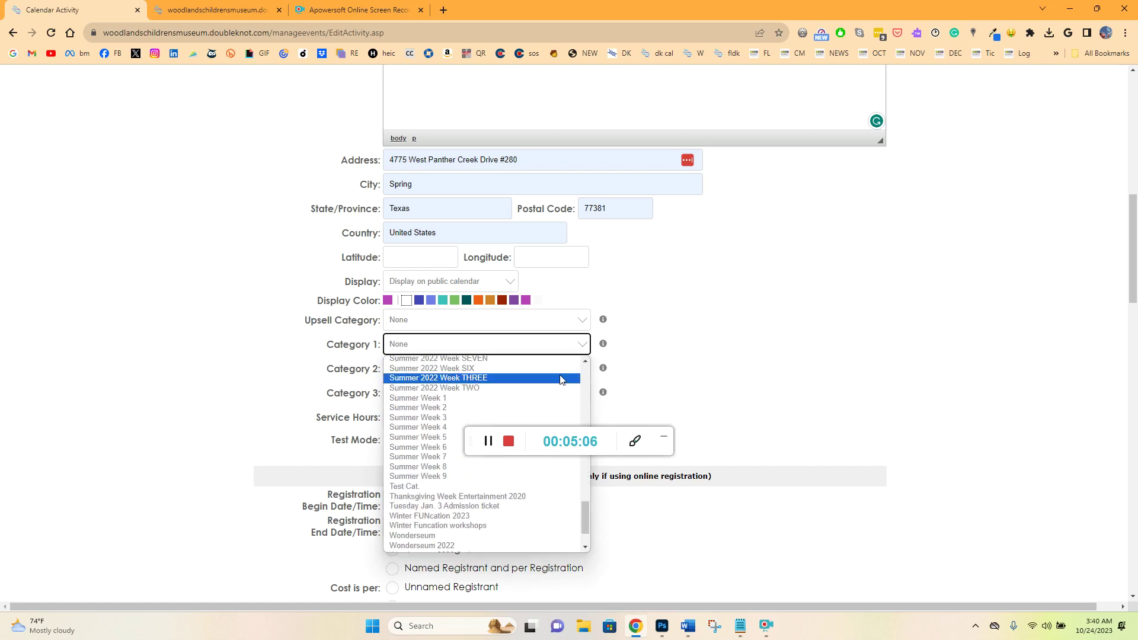
scroll(563, 379, down, 2)
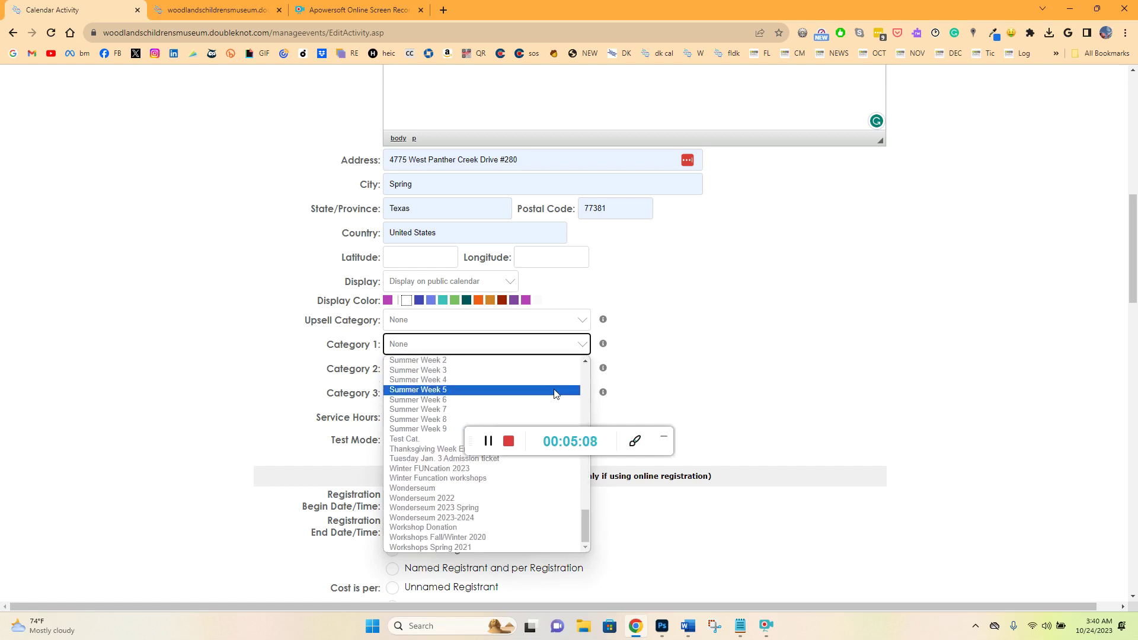
scroll(550, 402, up, 8)
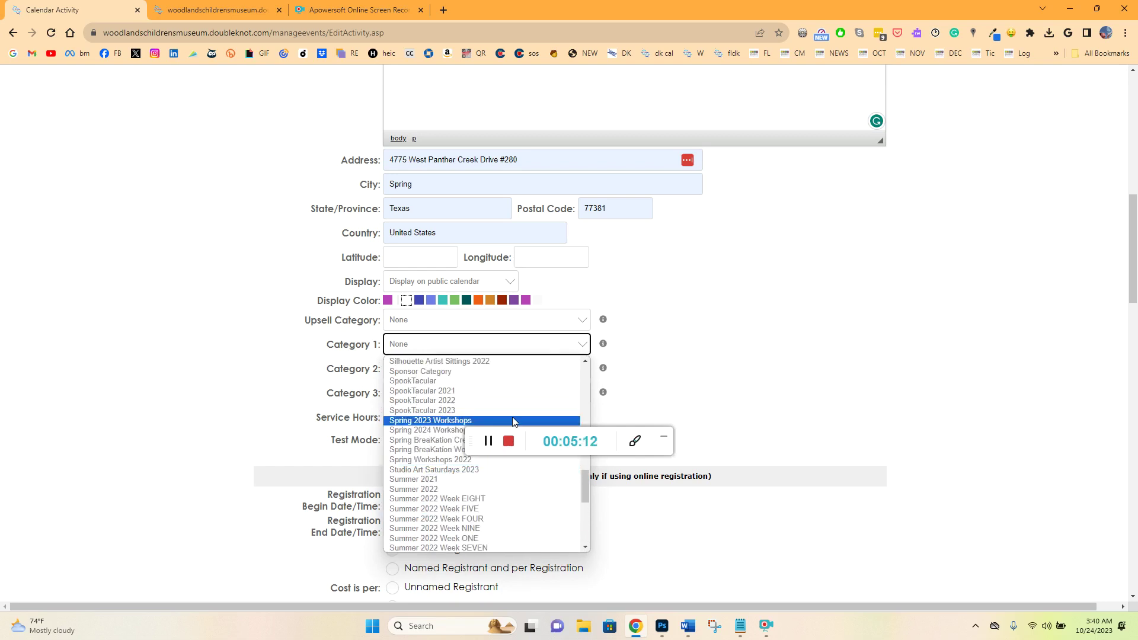
click(480, 430)
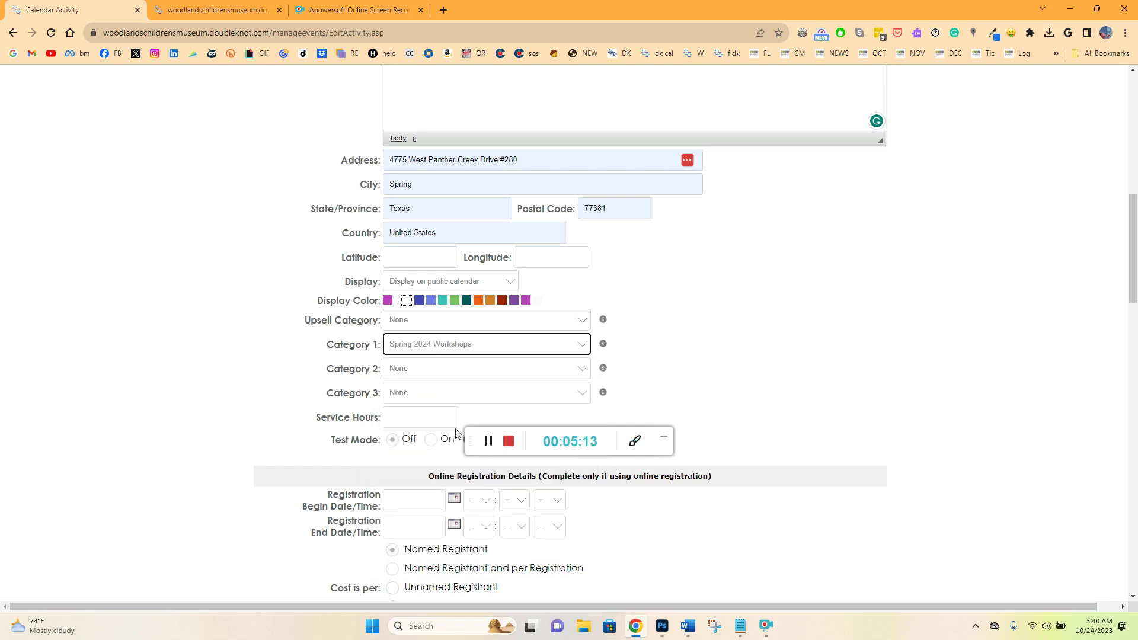
- Set the activity's Category 2 to Test Cat
click(582, 371)
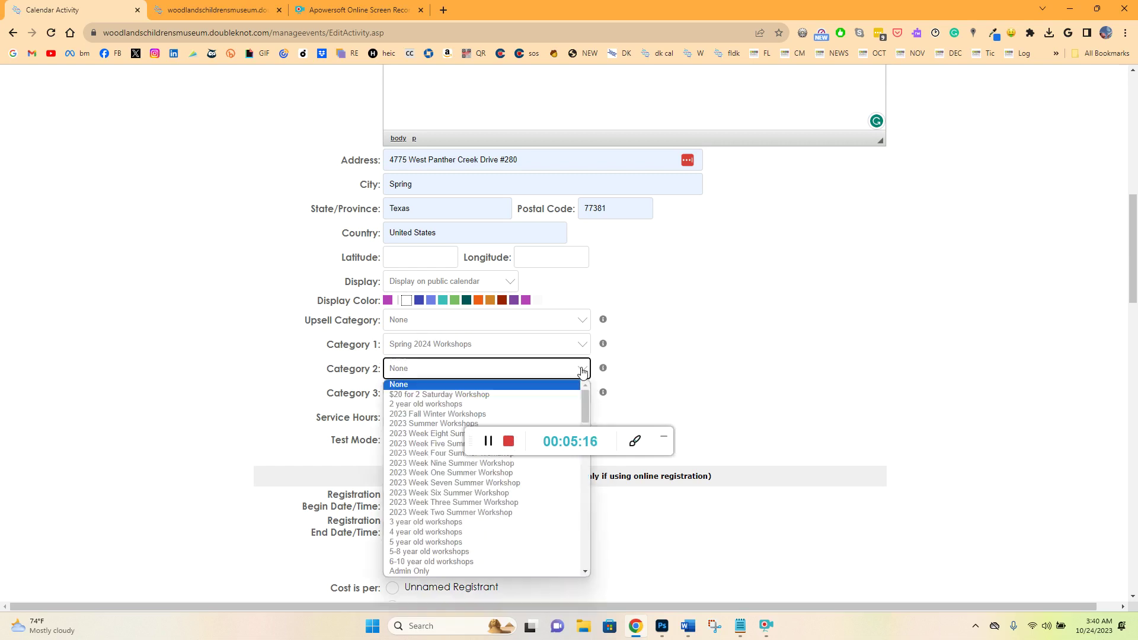
scroll(480, 489, down, 6)
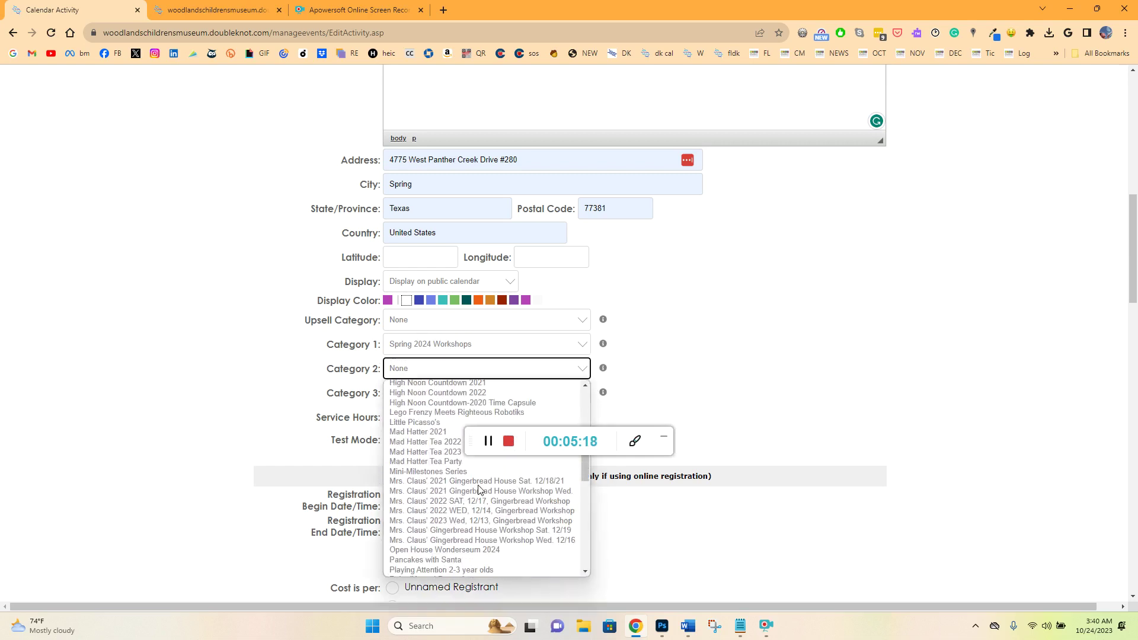
scroll(480, 489, down, 5)
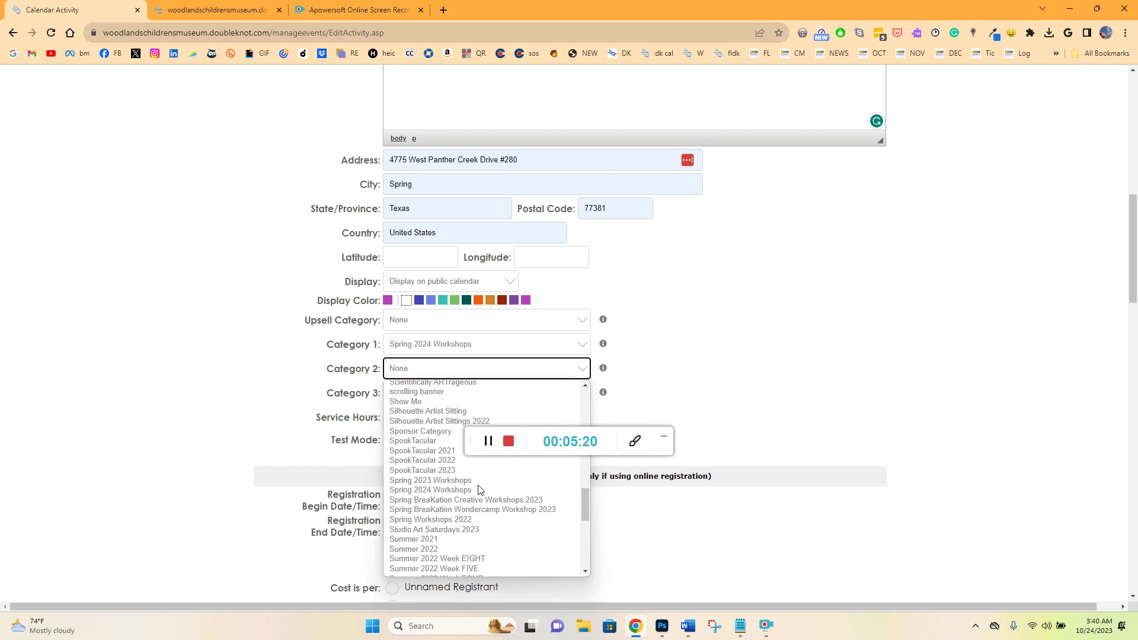
scroll(480, 489, down, 10)
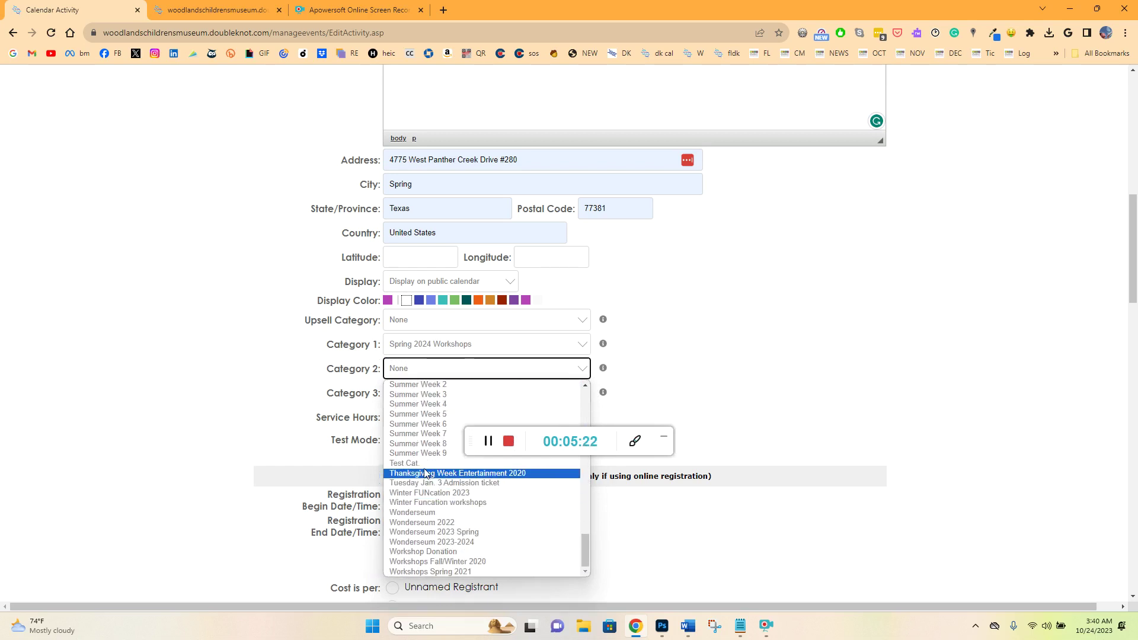
click(424, 463)
click(671, 364)
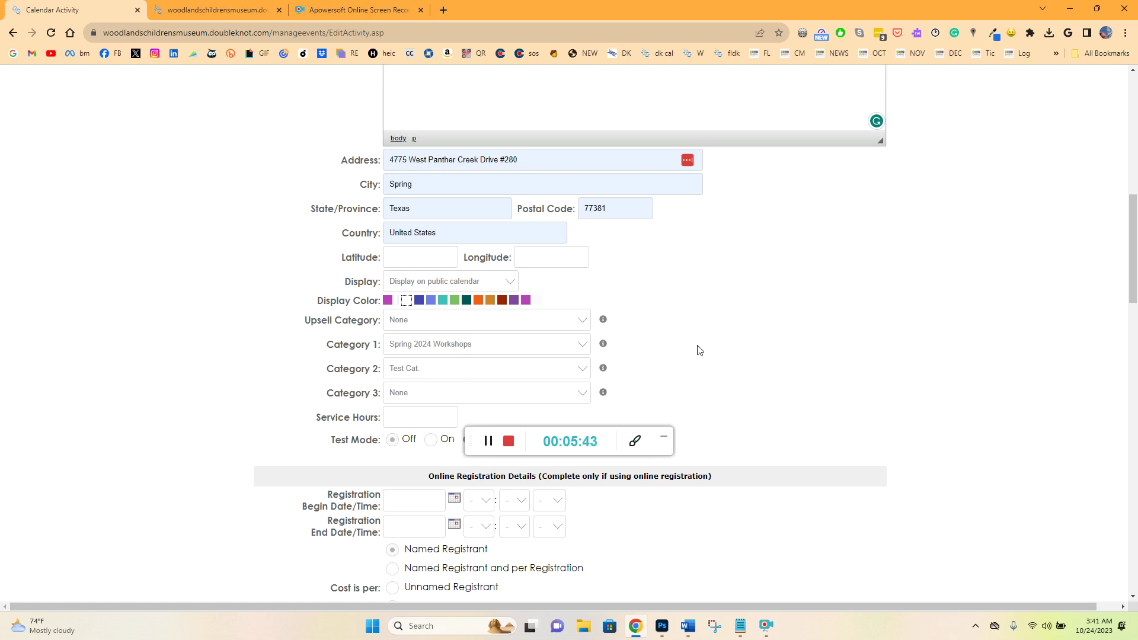
- Set the online registration begin date to 10/23/2023
scroll(698, 350, down, 1)
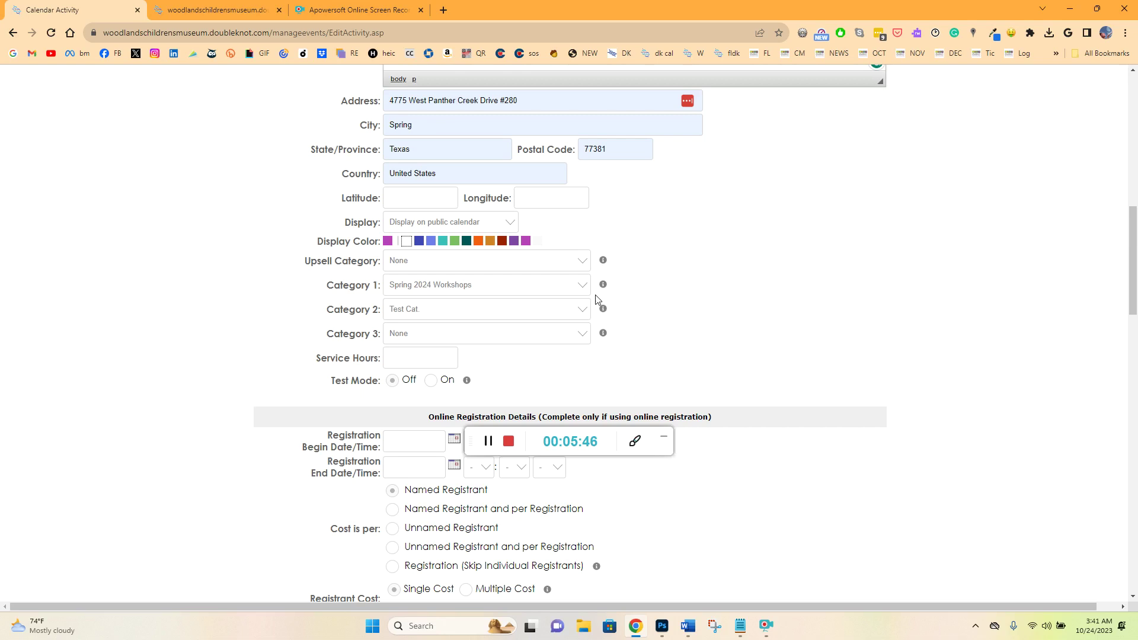
scroll(688, 300, down, 2)
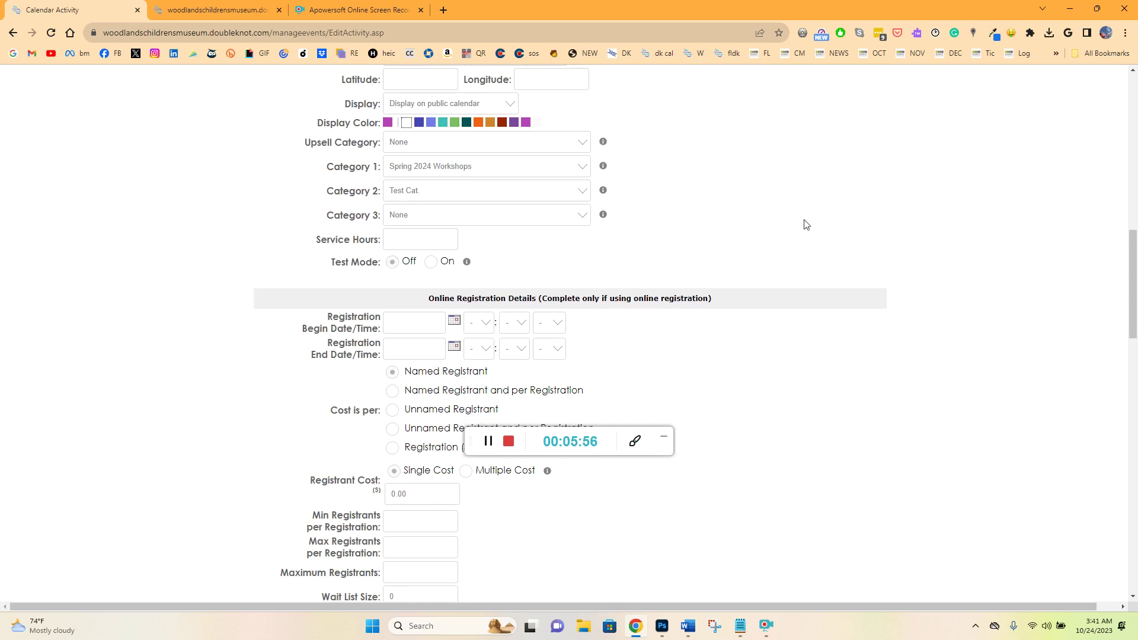
scroll(804, 226, down, 1)
scroll(800, 225, down, 1)
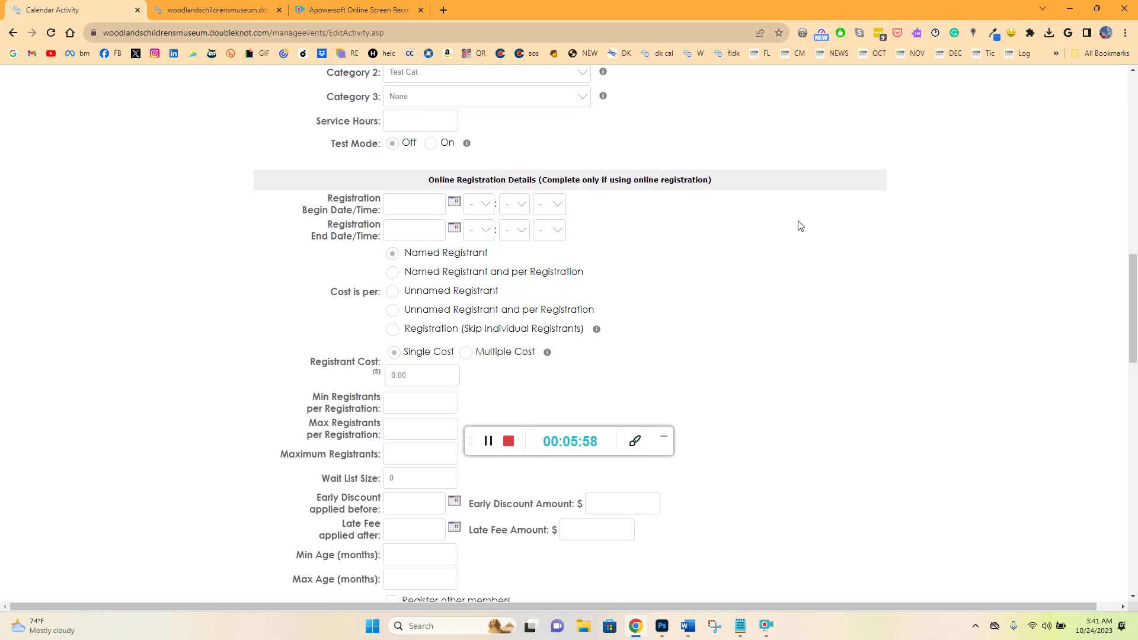
click(456, 205)
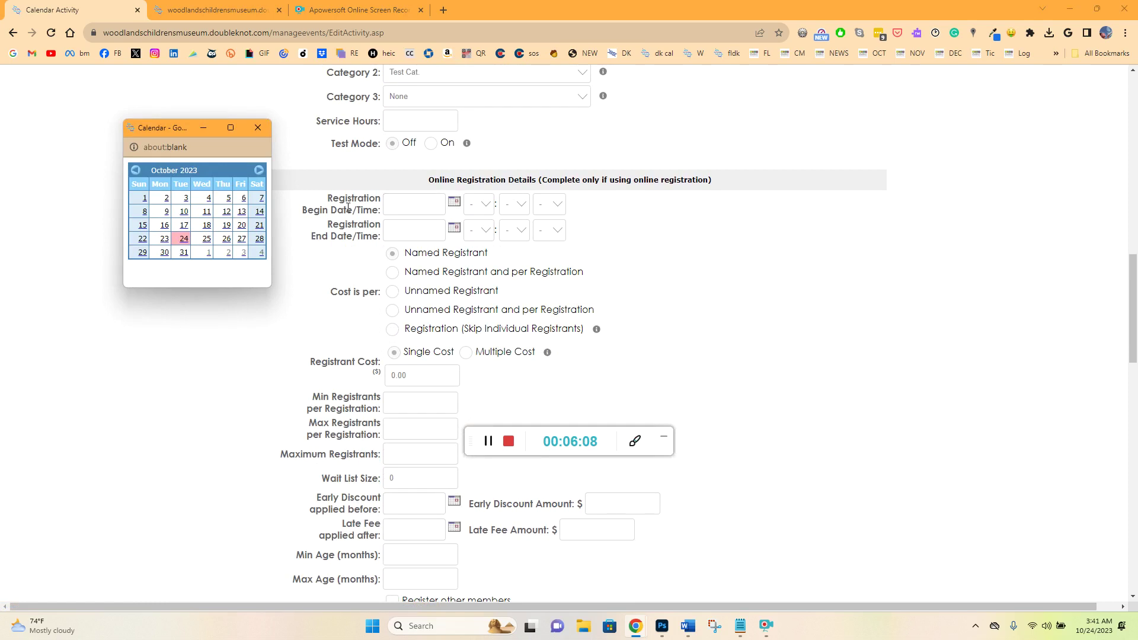
click(164, 241)
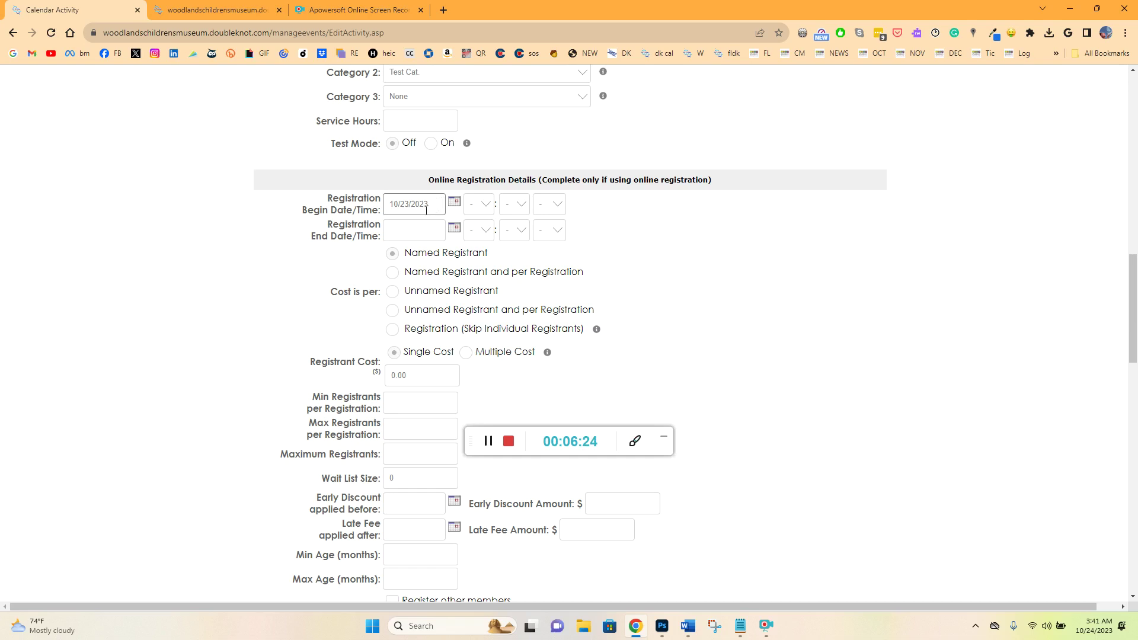
- Check the activity's first class date and set the online registration end date to 11/7/2023
click(455, 232)
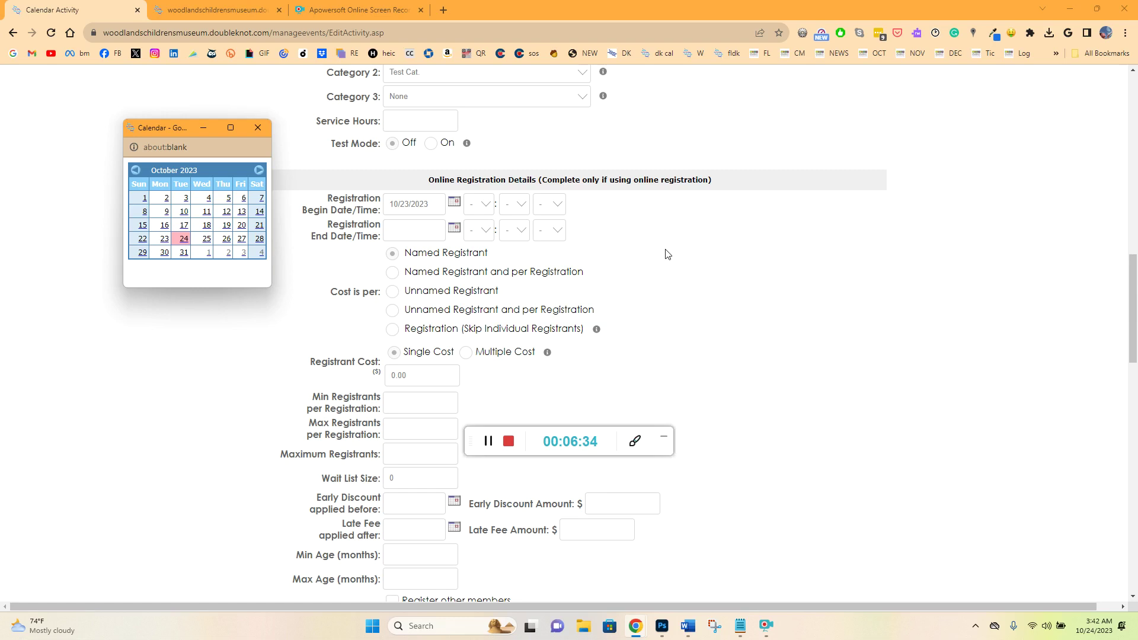
scroll(669, 254, up, 15)
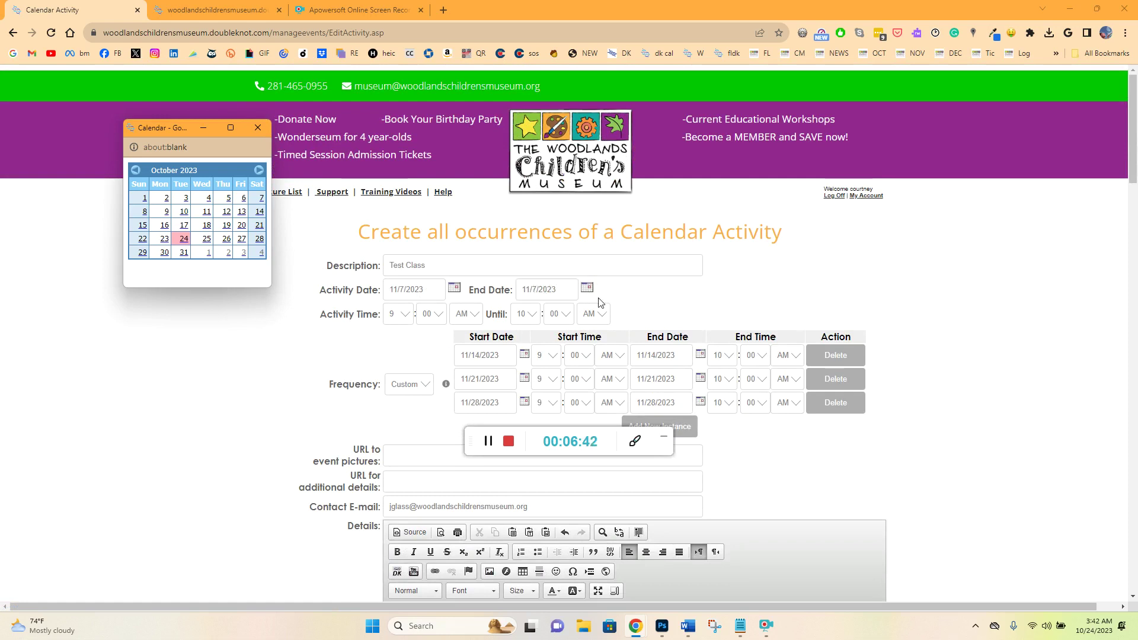
scroll(603, 283, down, 6)
scroll(597, 280, down, 9)
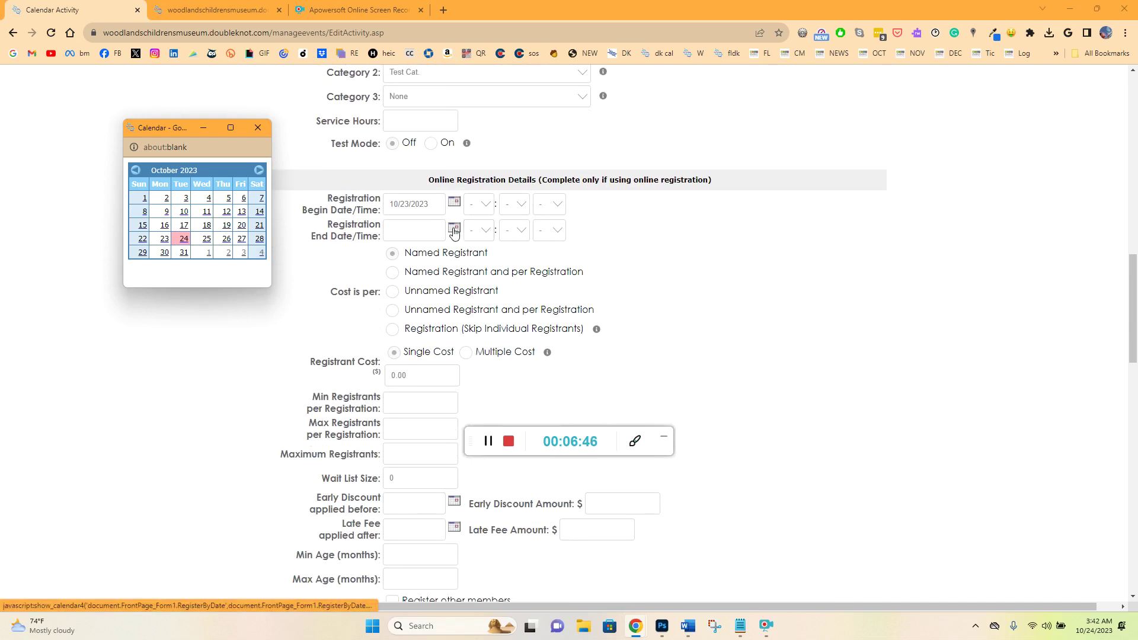
click(259, 172)
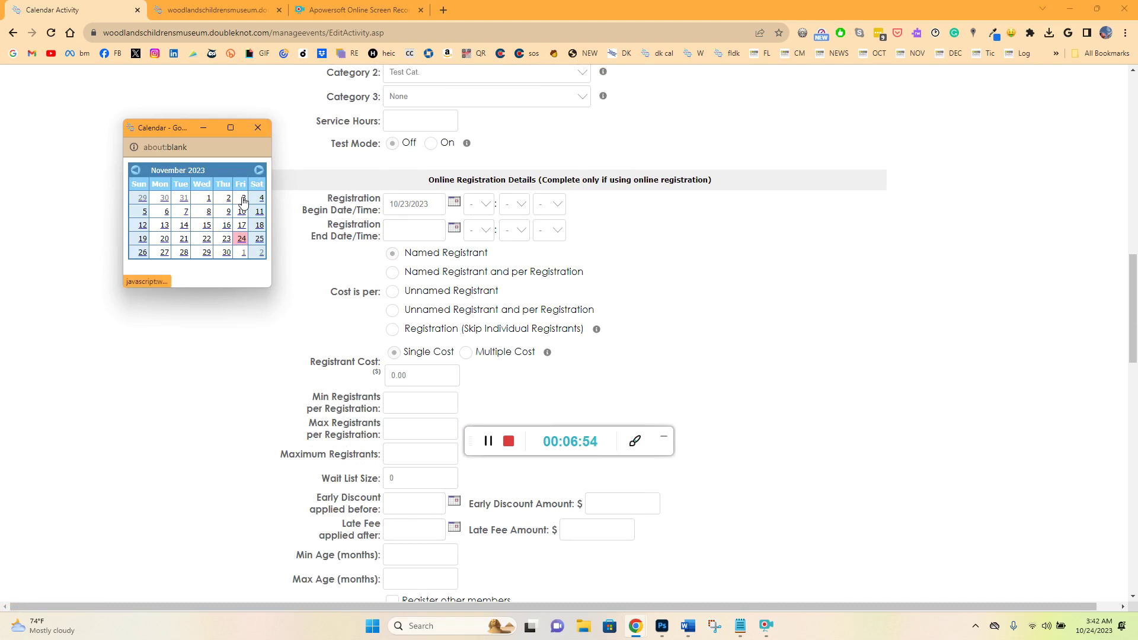
click(186, 212)
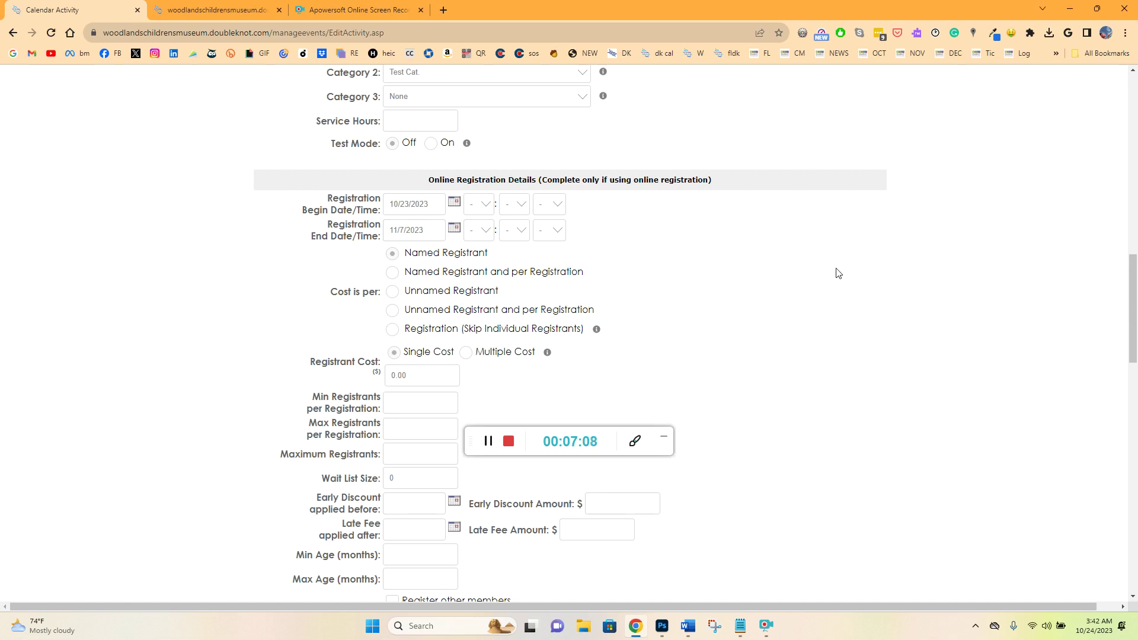
- Set the single registrant cost to 100.00 dollars
scroll(827, 267, down, 2)
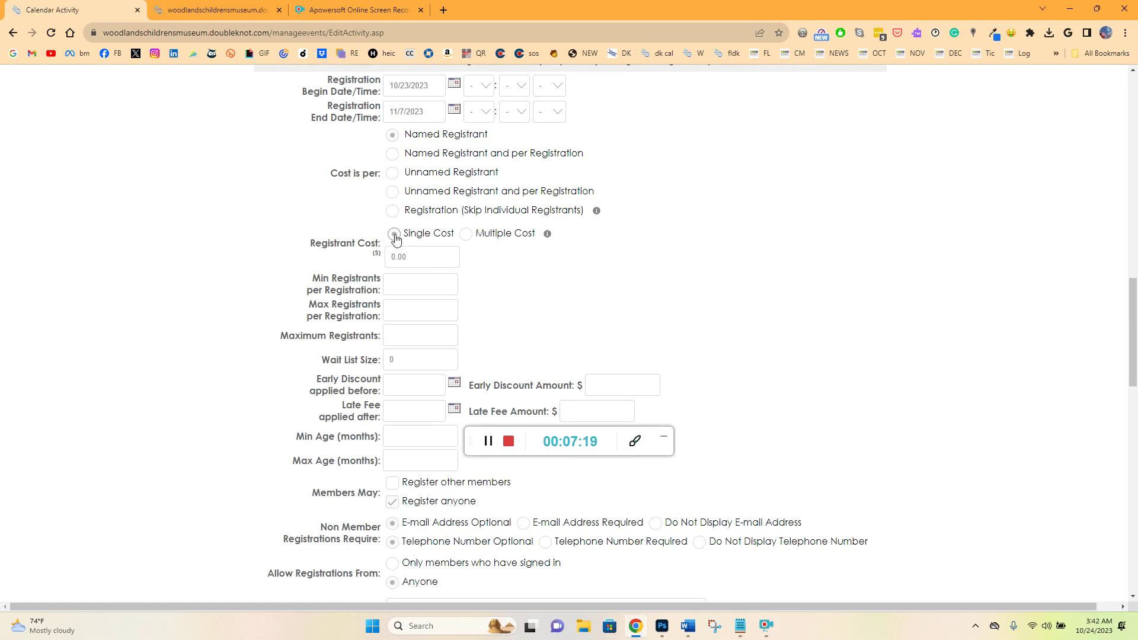
double_click(393, 256)
text(100.00)
- Limit each registration to between 1 and 5 registrants and set the activity's maximum registrants to 12
click(399, 287)
text(1)
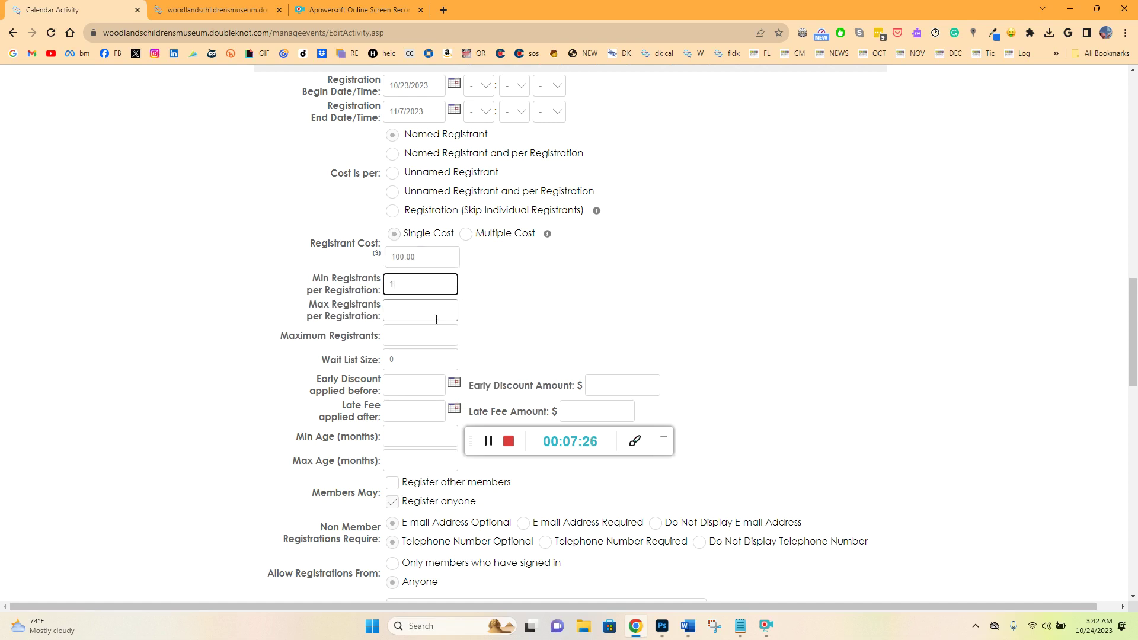
click(421, 307)
text(5)
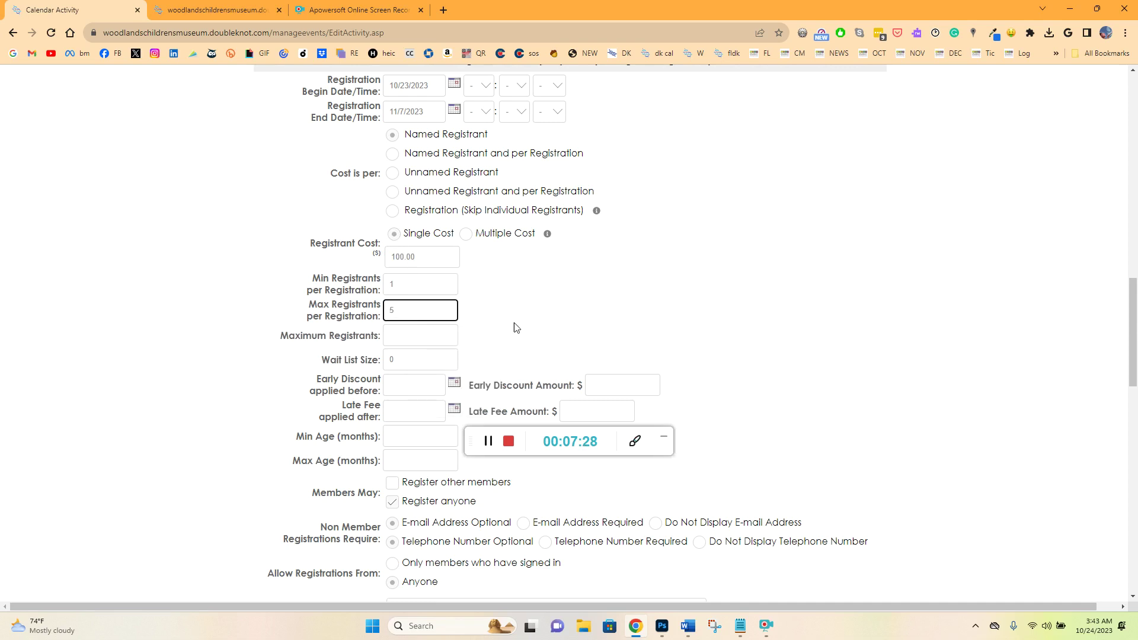
click(418, 335)
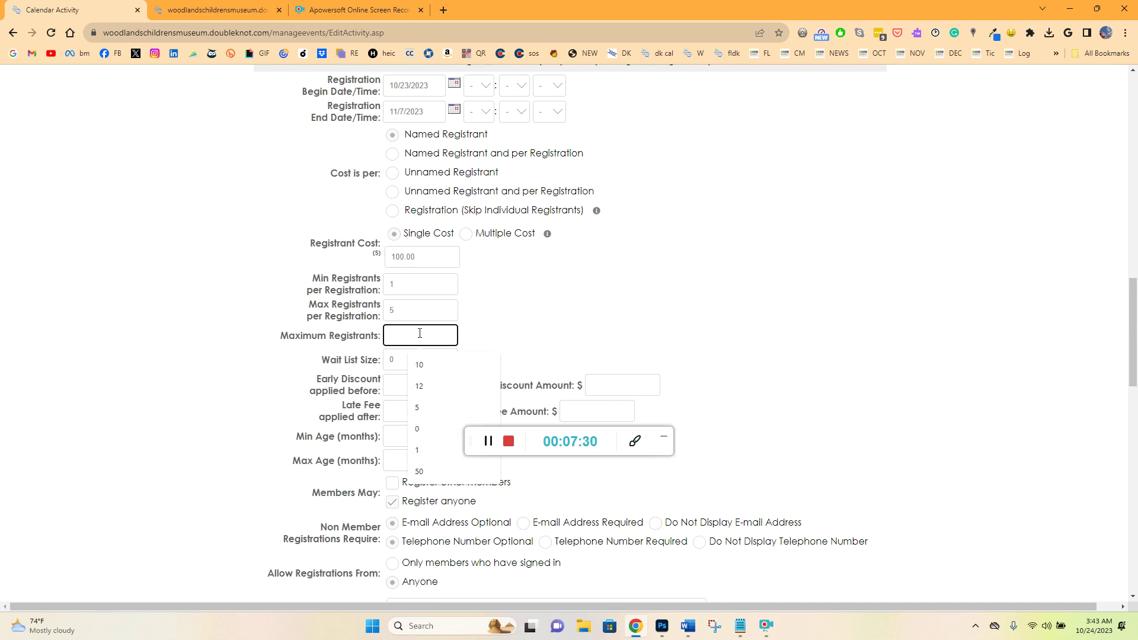
click(427, 385)
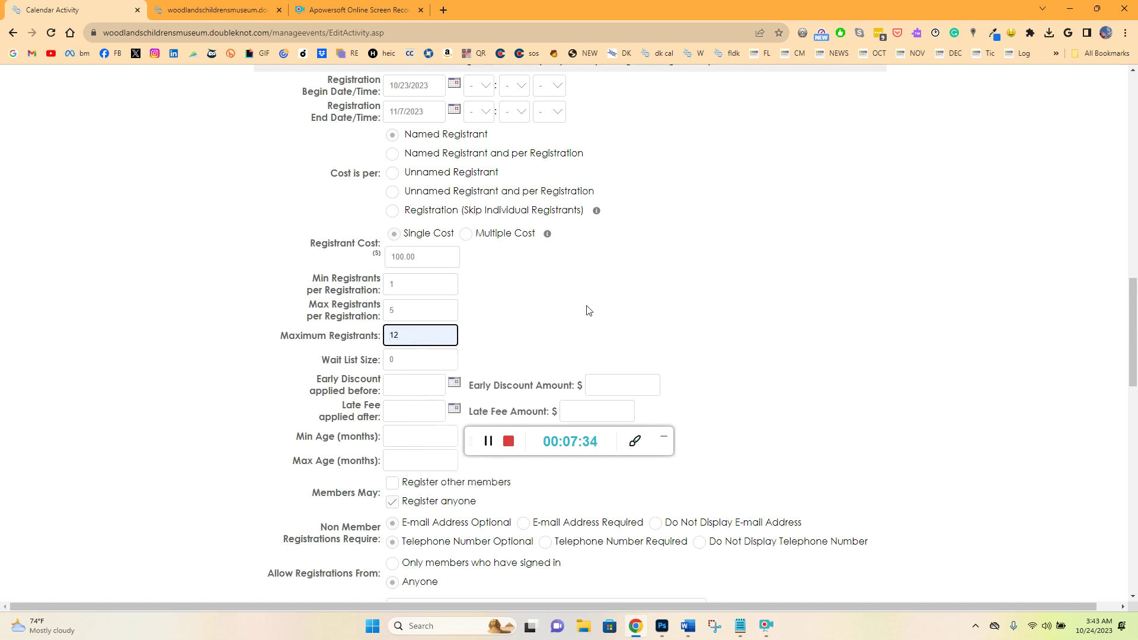
click(401, 360)
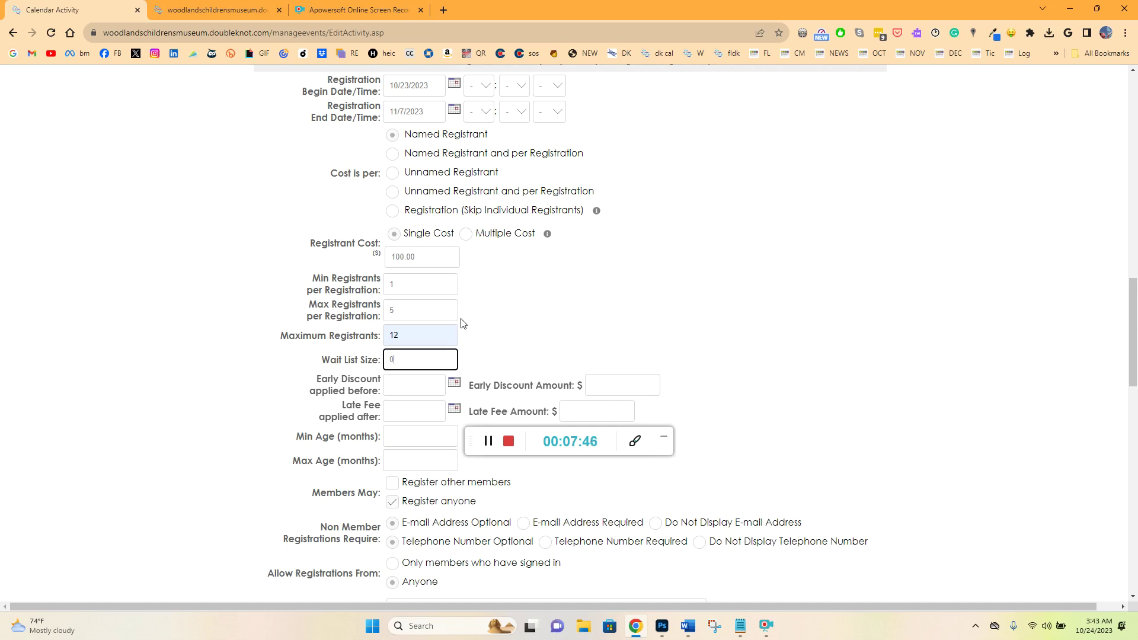
- Set the registrants' minimum age to 48 months and maximum age to 60 months
scroll(902, 302, down, 2)
click(411, 320)
click(397, 340)
click(406, 317)
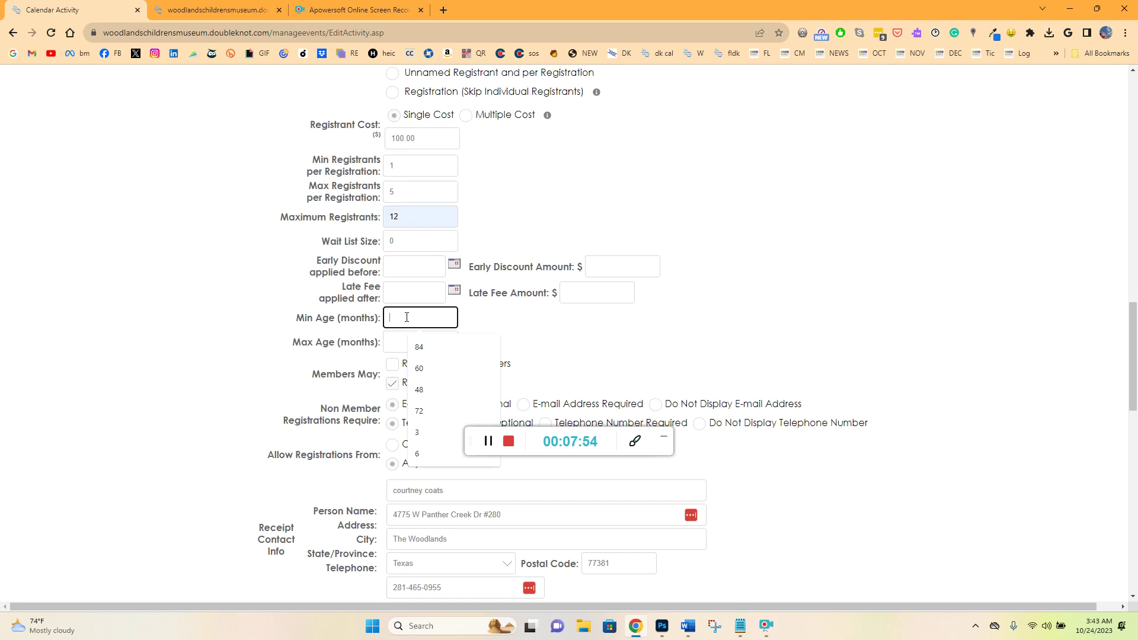
text(48)
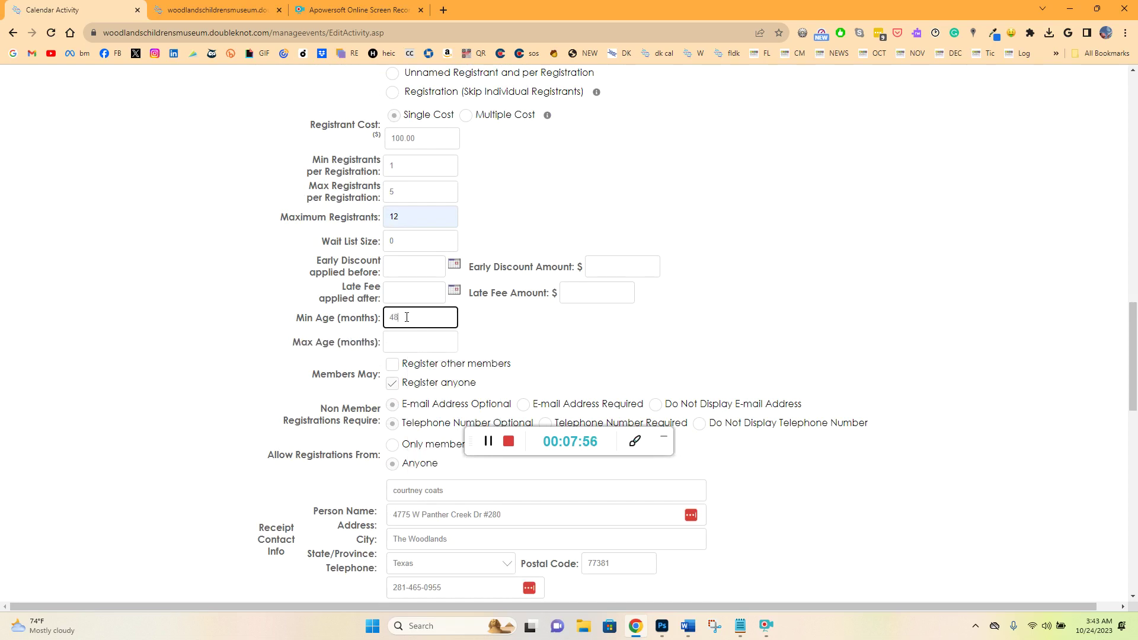
click(406, 342)
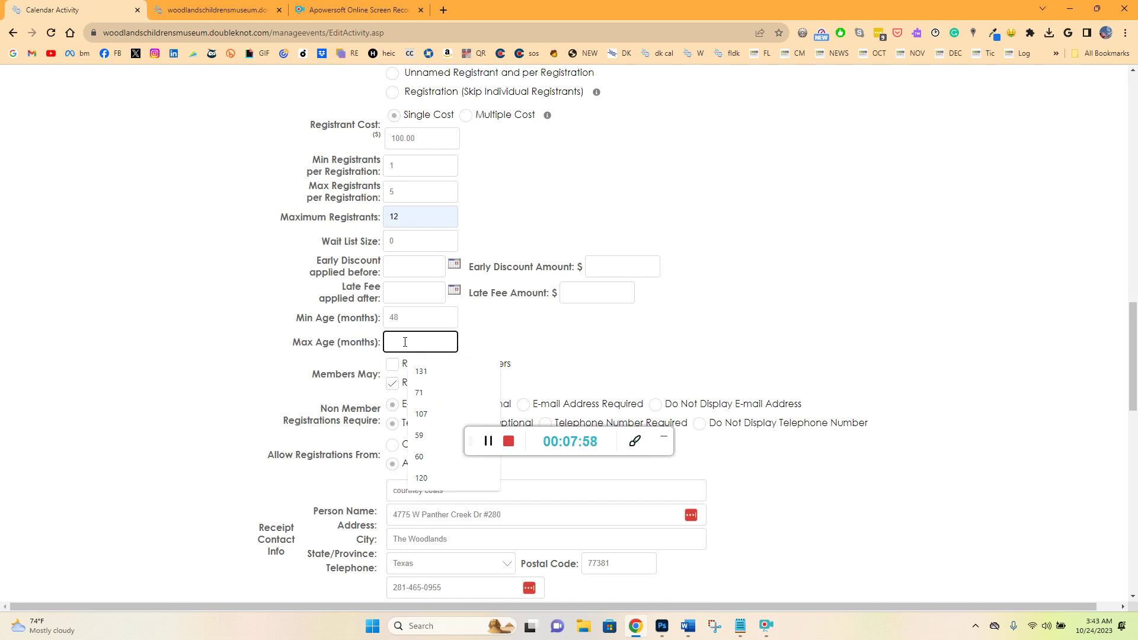
text(60)
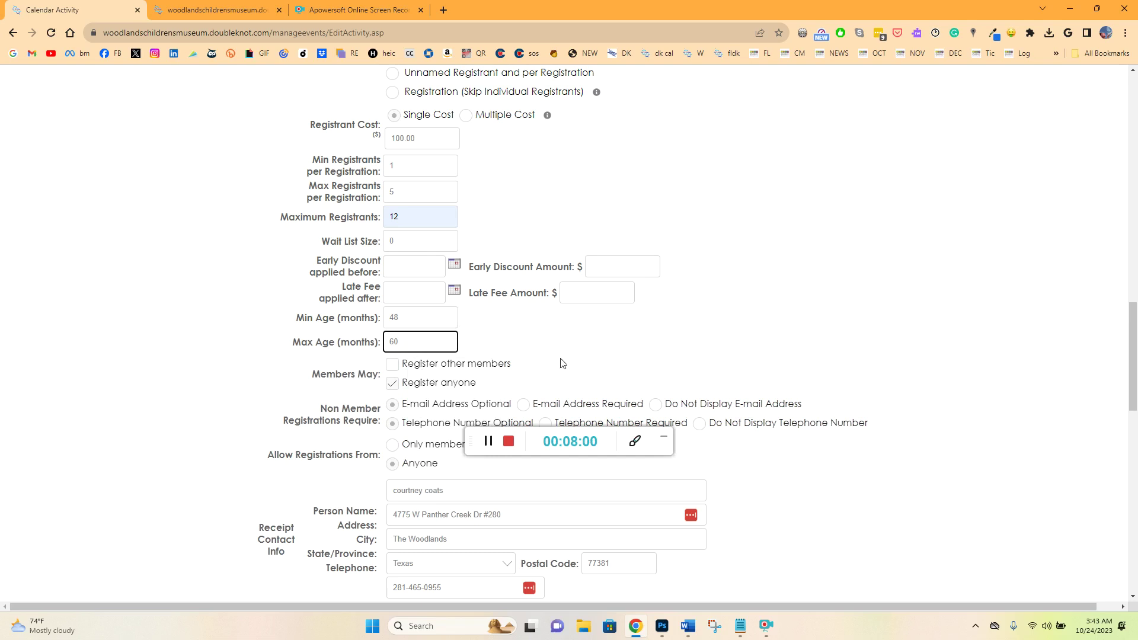
click(451, 328)
scroll(691, 311, down, 2)
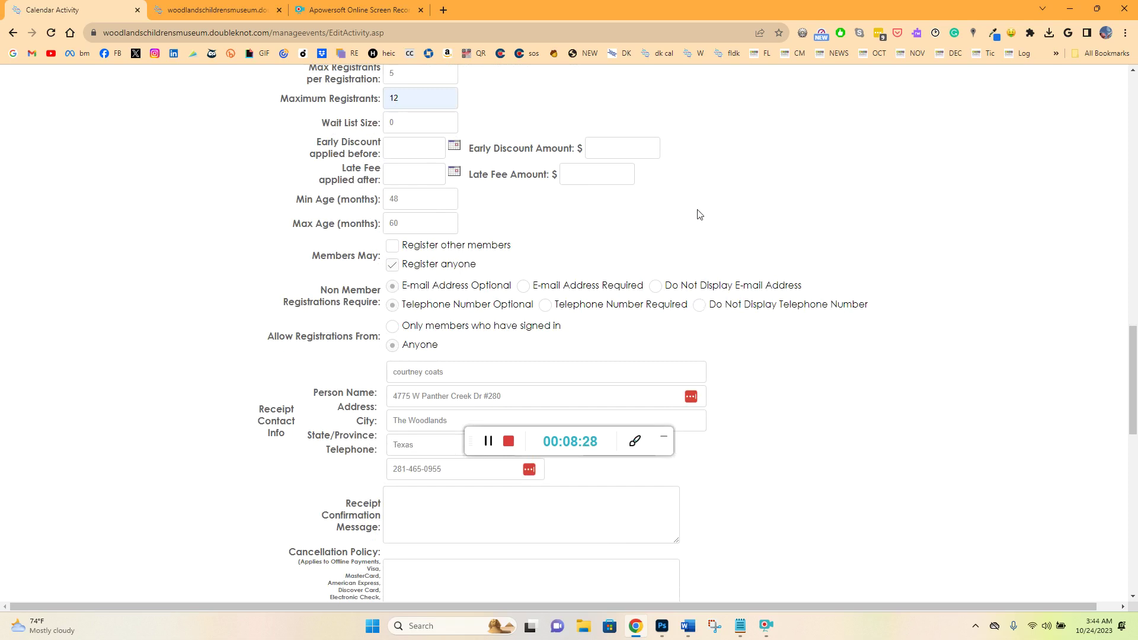
- Set non-member registrations to display neither the e-mail address nor the telephone number
click(657, 287)
click(700, 307)
scroll(510, 327, down, 1)
- Replace the receipt contact's person name with the new contact's first name
click(457, 310)
key(ctrl+a)
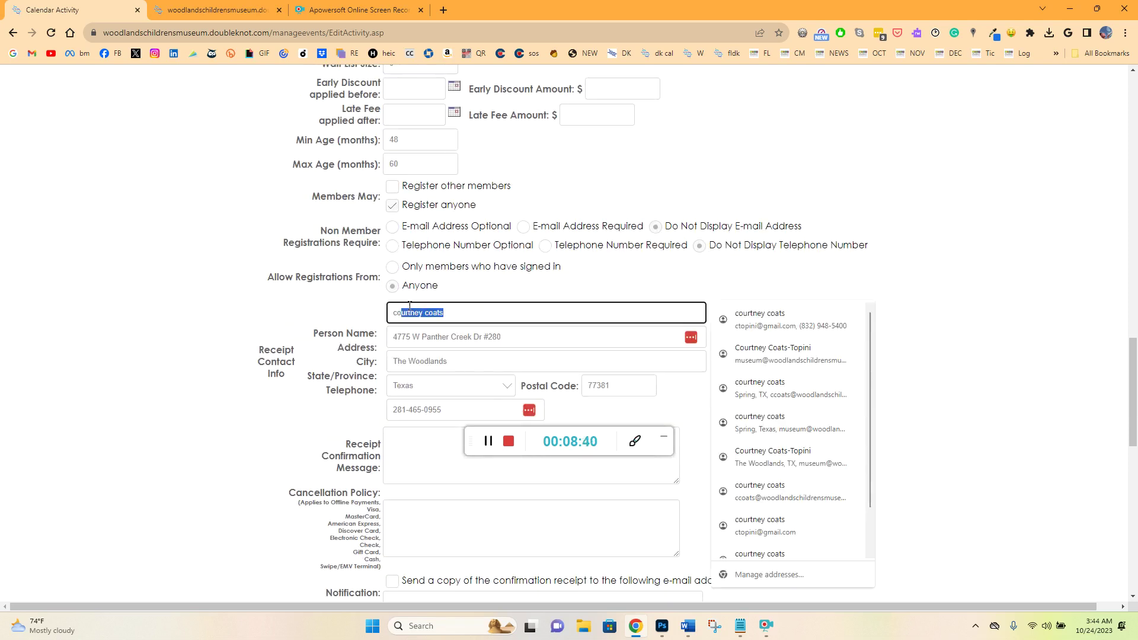
text(el)
drag(407, 314, 357, 308)
text(Jami)
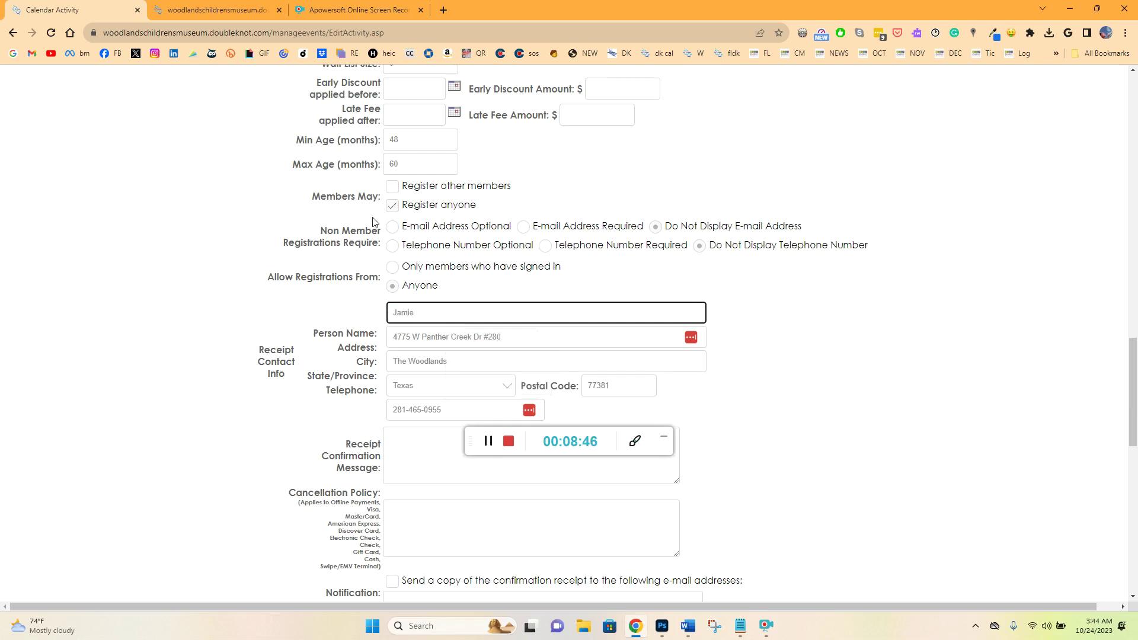
- Enter the receipt confirmation message "Wear clothing that children can get messy in!"
scroll(468, 373, down, 1)
click(483, 377)
scroll(478, 365, down, 1)
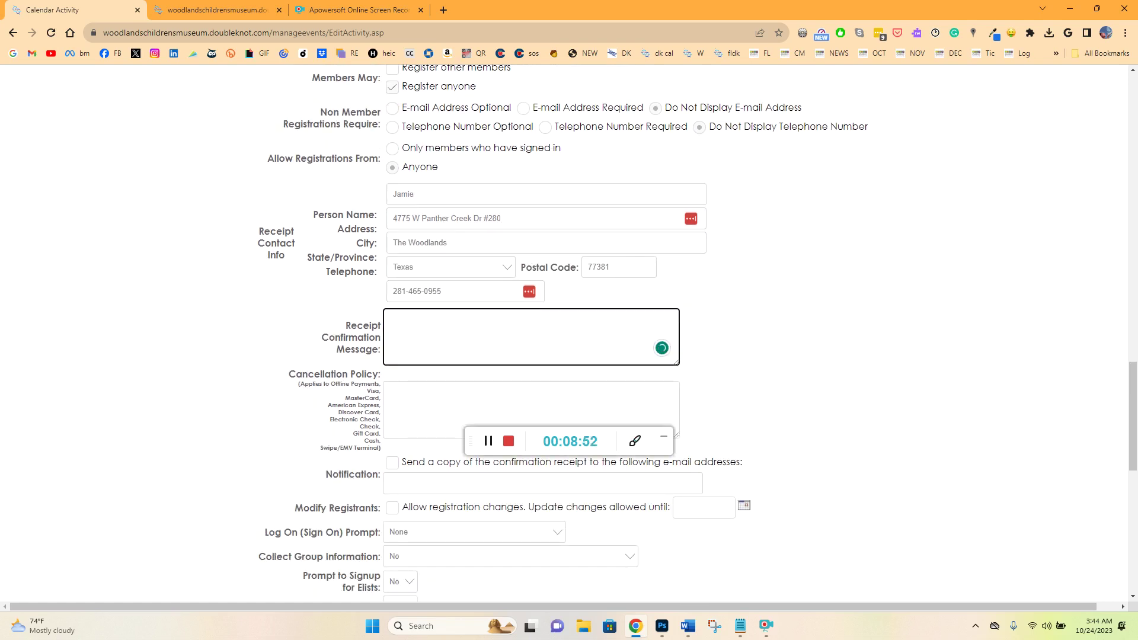
click(1050, 339)
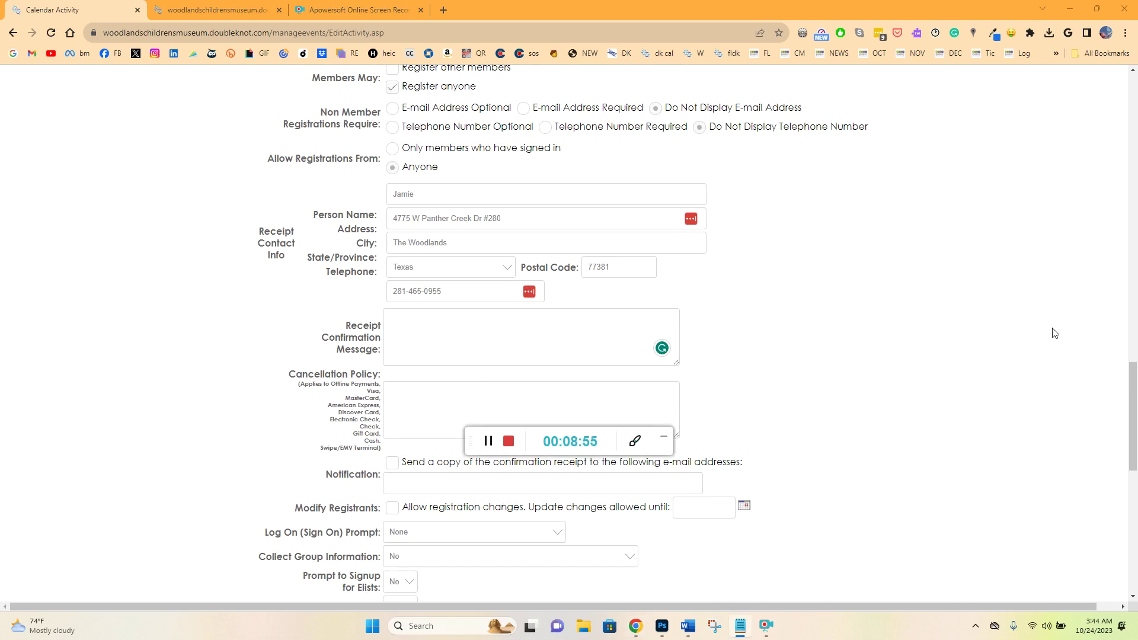
click(438, 329)
text(Wear clothing that children can get messy in!)
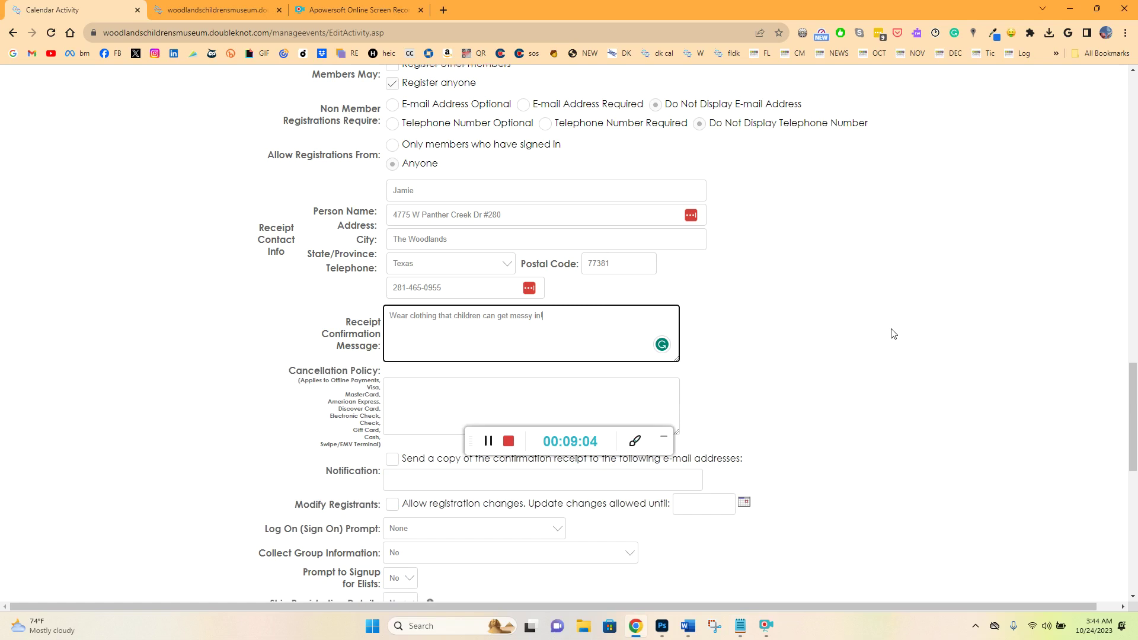
- Fill the cancellation policy with the text "Wear clothing that children can get messy in!"
scroll(893, 333, down, 2)
click(469, 287)
text(Wear clothing that children can get messy in!)
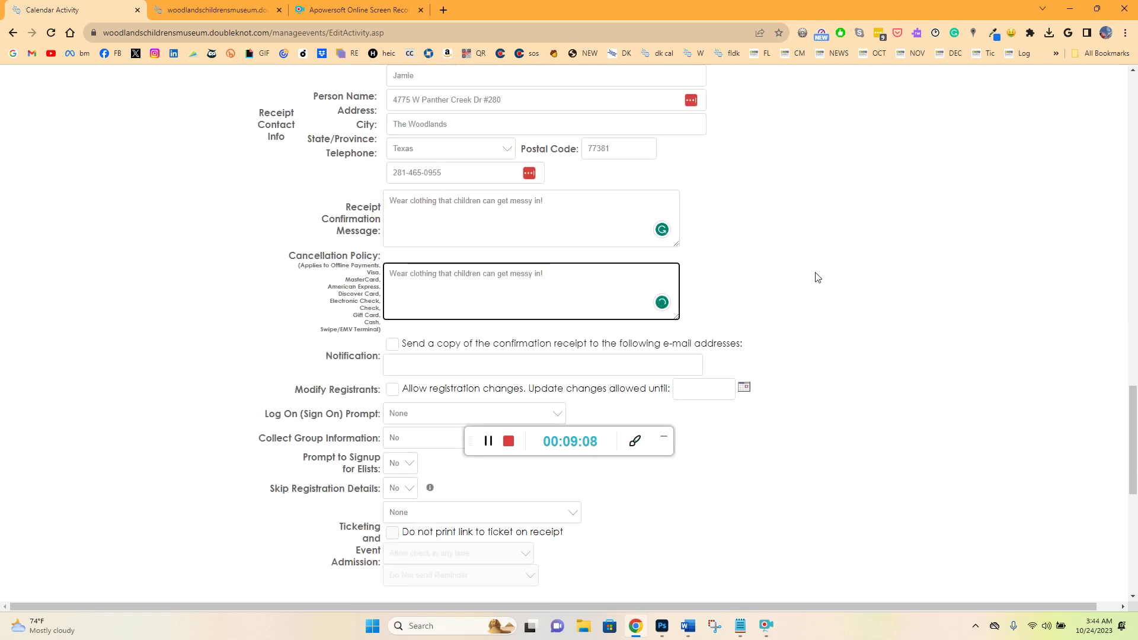
- Enable sending a copy of the confirmation receipt and enter the two museum notification e-mail addresses, separated by a comma
click(392, 345)
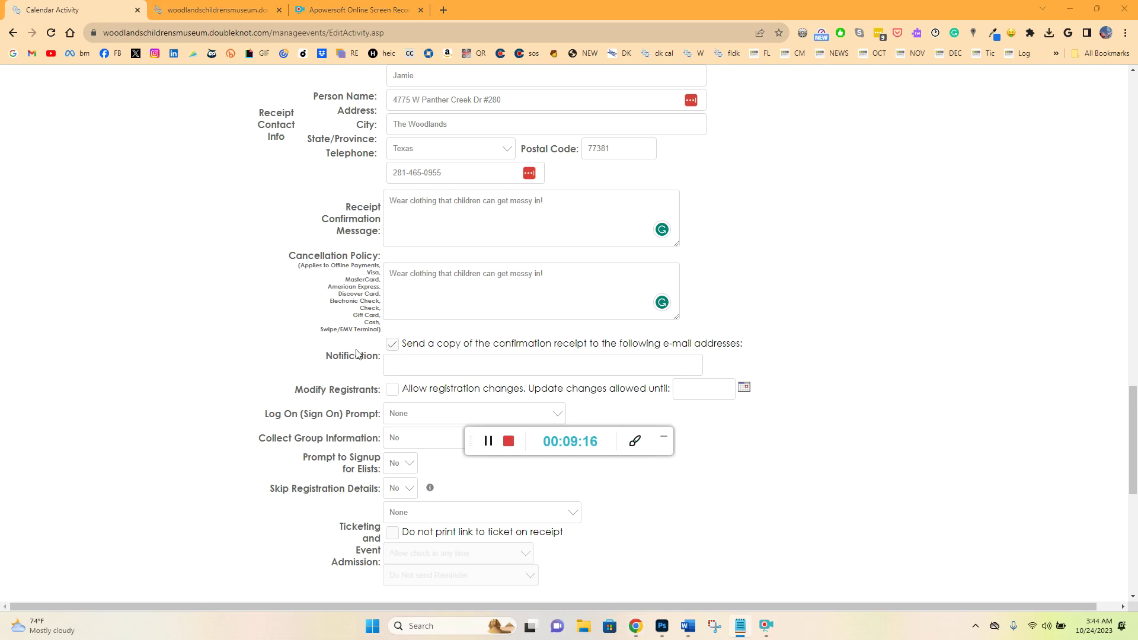
click(401, 364)
key(ctrl+v)
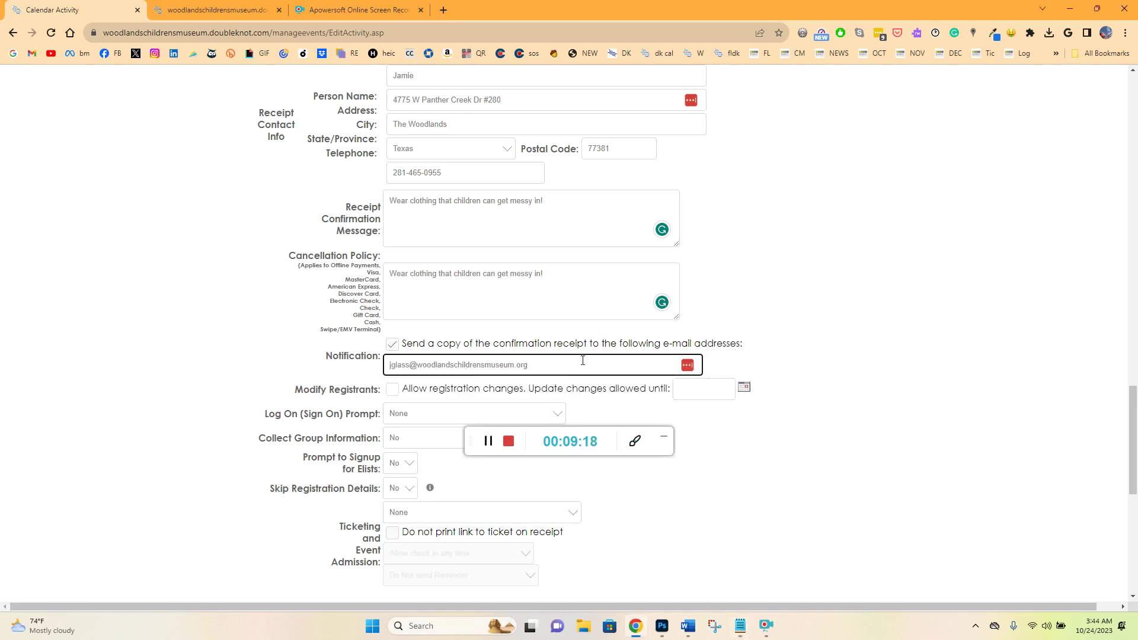
text(, workshops)
drag(528, 364, 413, 369)
key(ctrl+c)
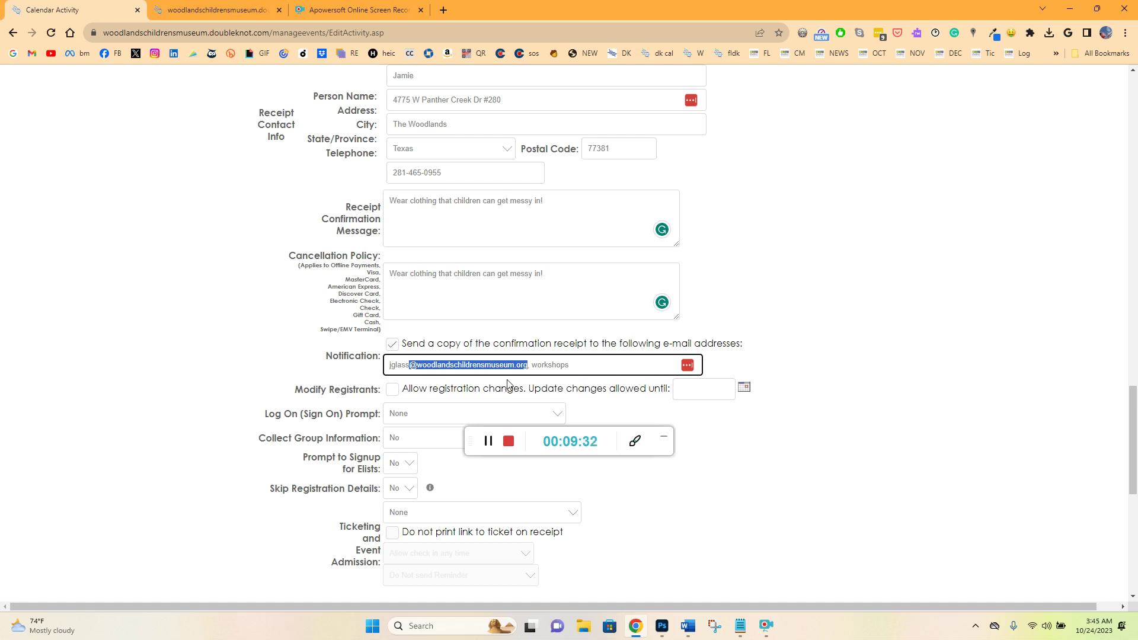
click(570, 365)
key(ctrl+v)
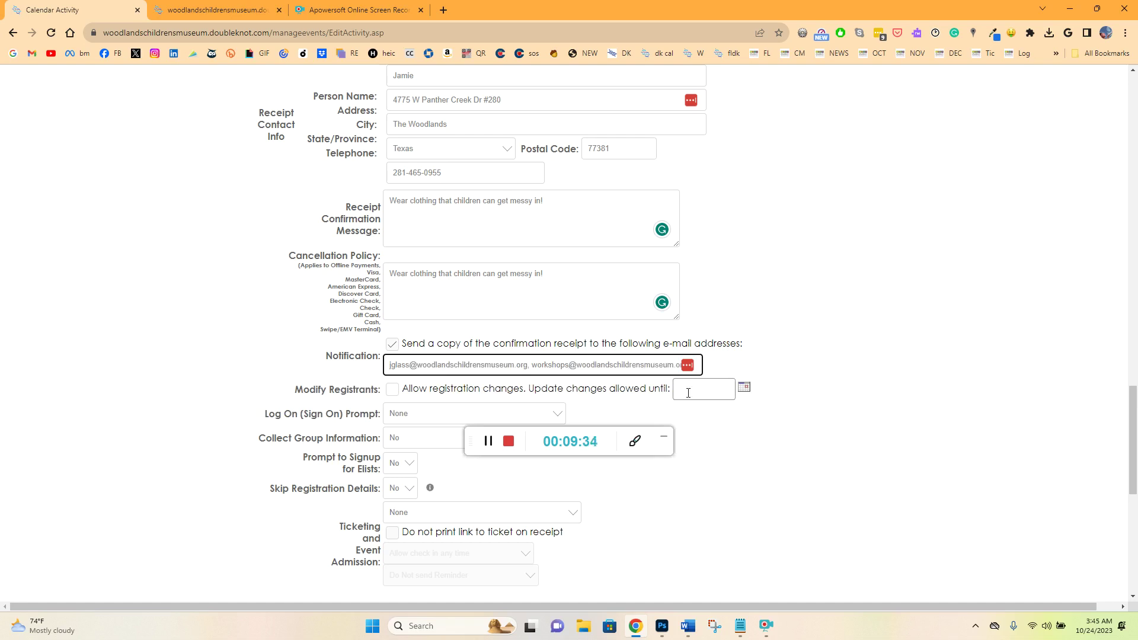
- Set the log on prompt to Require Log On or to Create Profile and set Prompt to Signup for Elists to Yes
scroll(788, 332, down, 1)
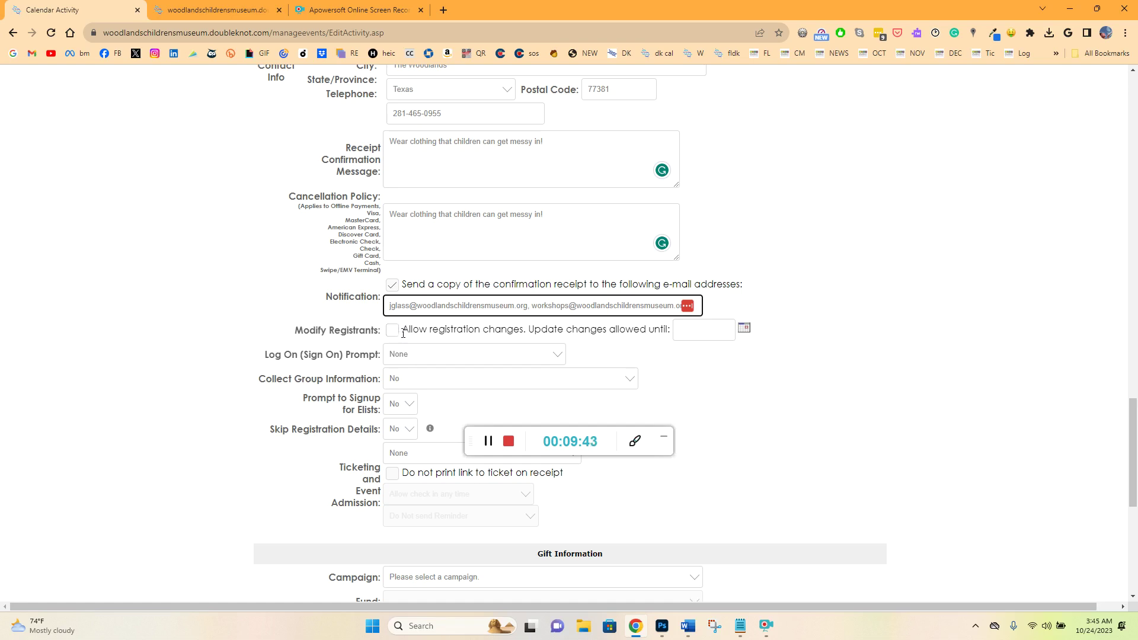
click(439, 354)
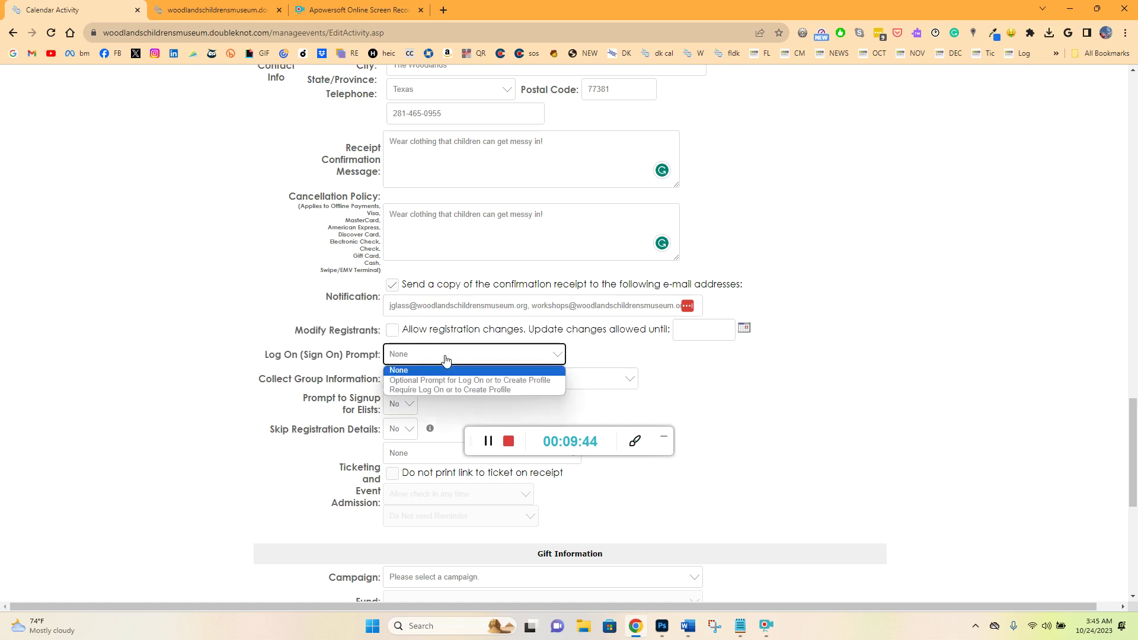
click(480, 390)
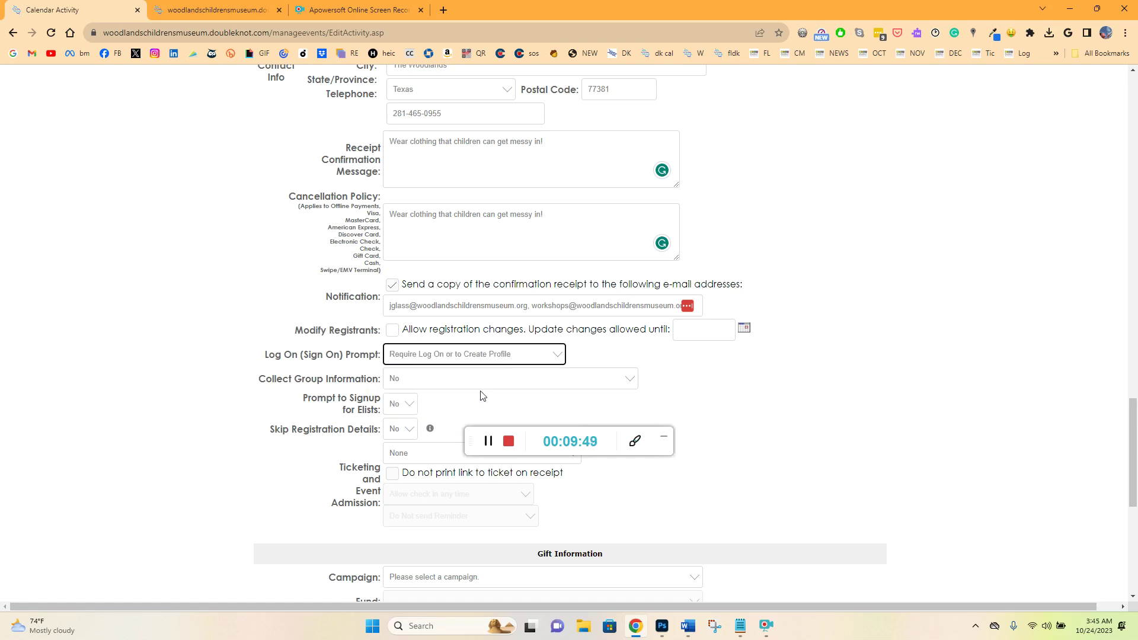
click(408, 405)
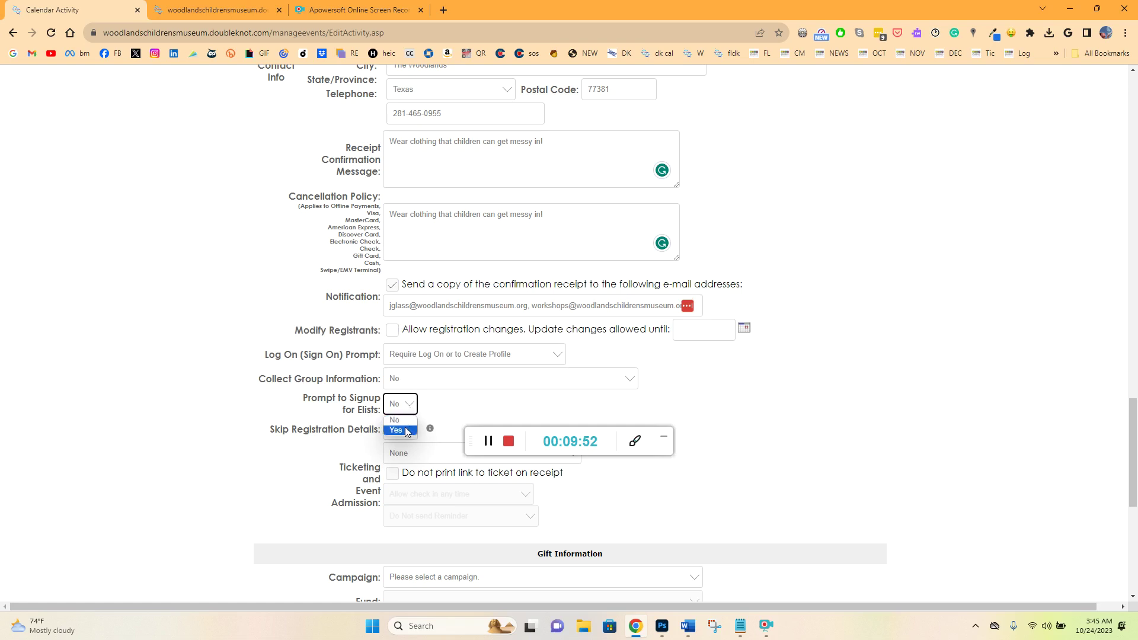
click(408, 431)
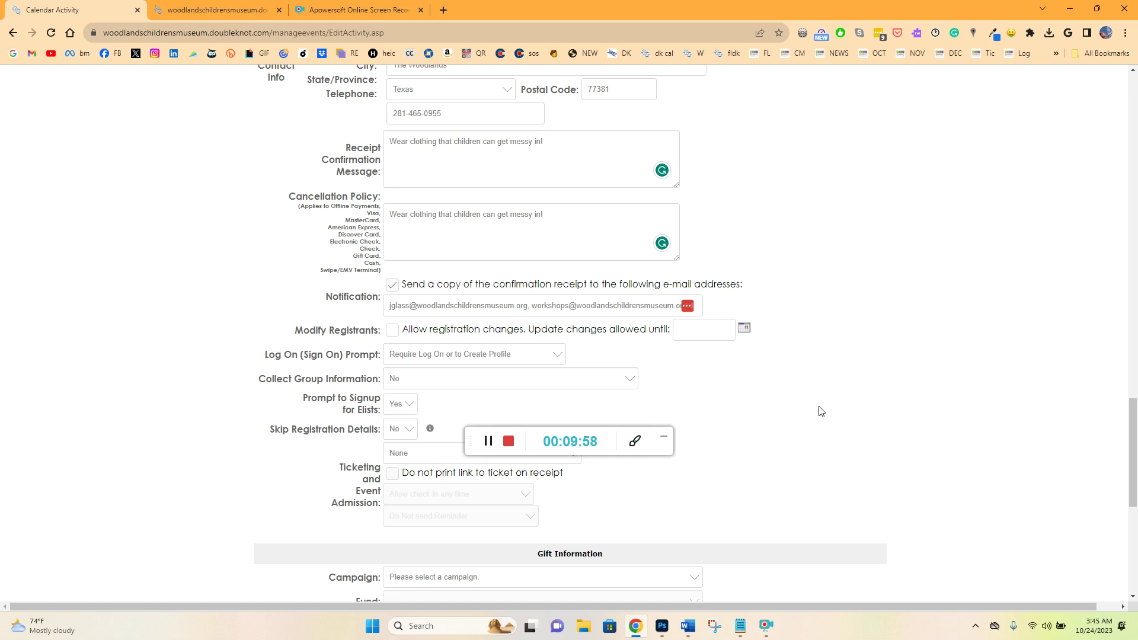
- Set the payment type to Pay Online only and have payees pay a 4% convenience fee
scroll(815, 396, down, 4)
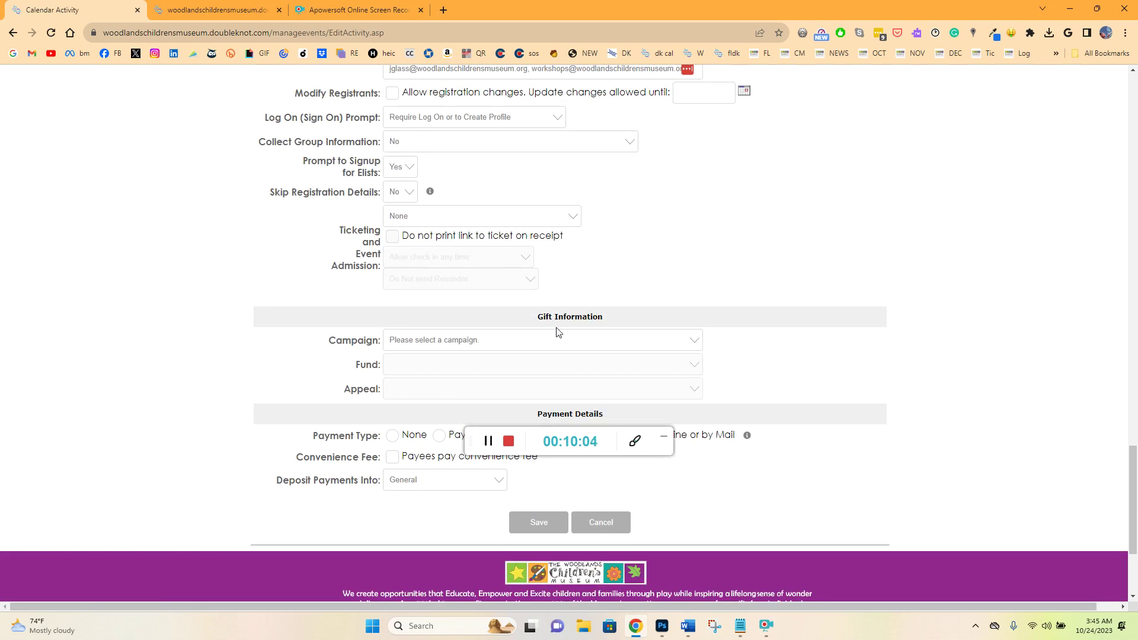
scroll(483, 372, down, 2)
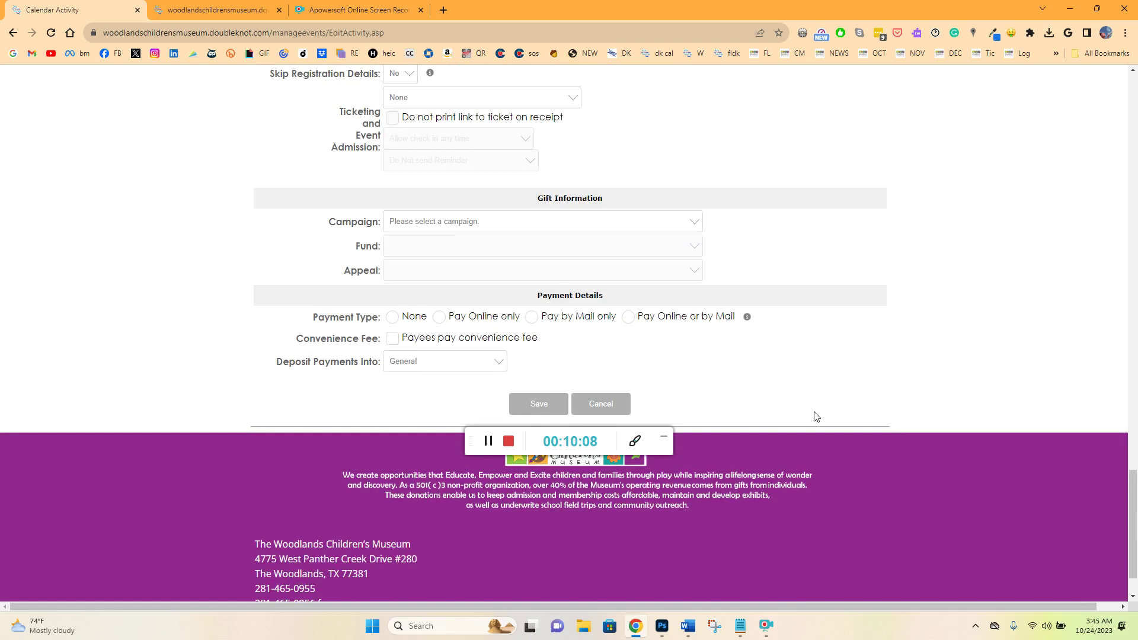
click(439, 318)
click(439, 318)
click(400, 341)
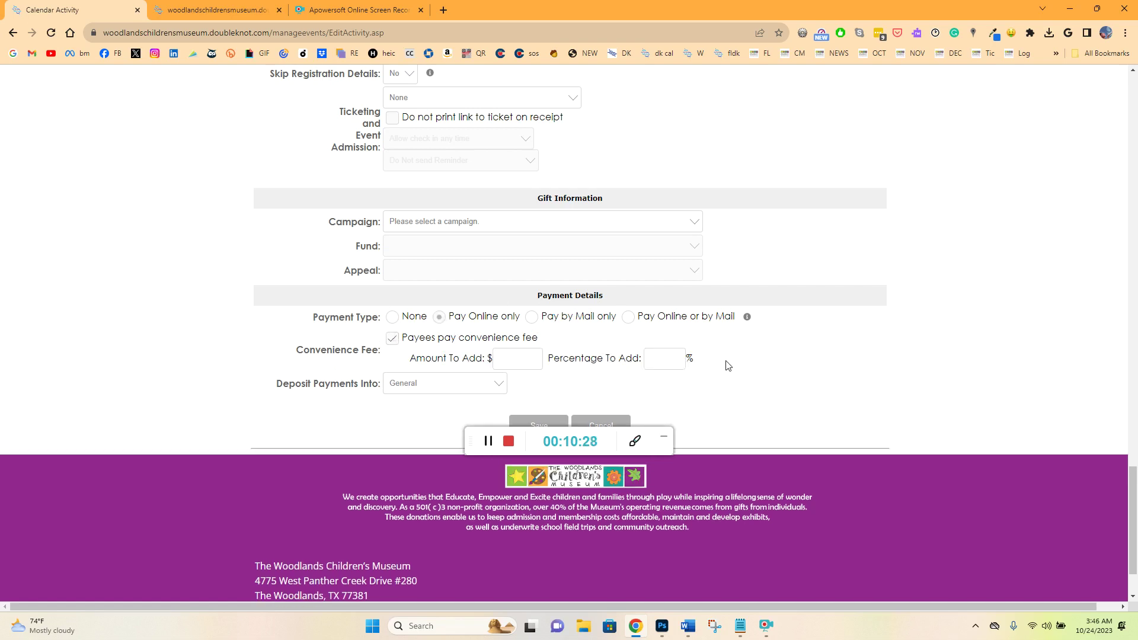
click(663, 359)
text(4)
scroll(826, 352, down, 3)
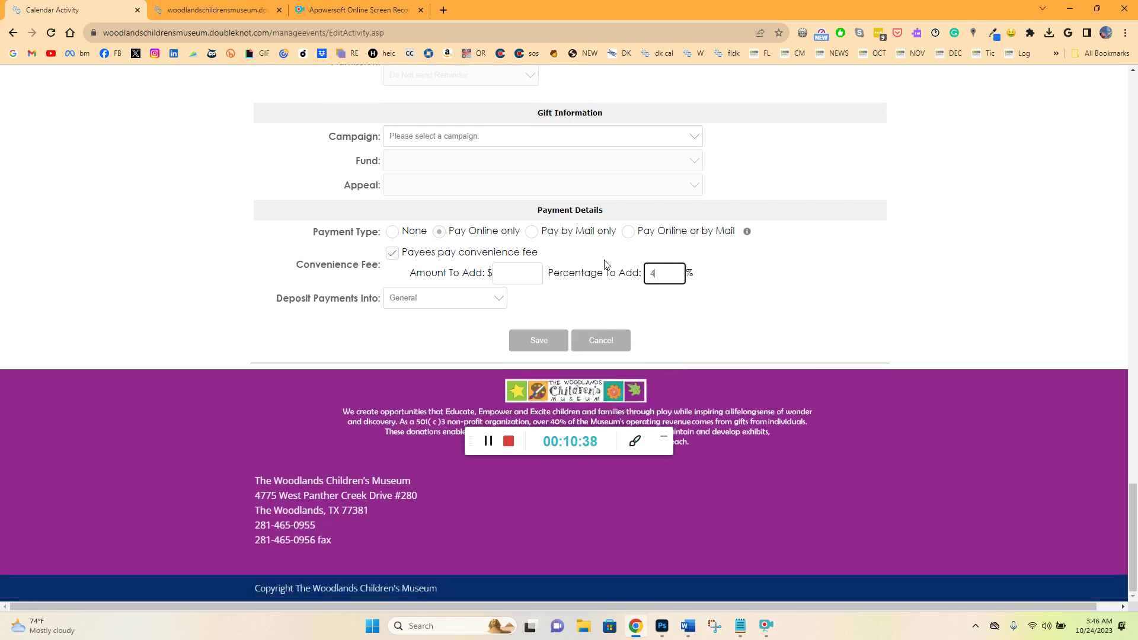
- Set the activity's payments to be deposited into Spring Program Income
click(500, 302)
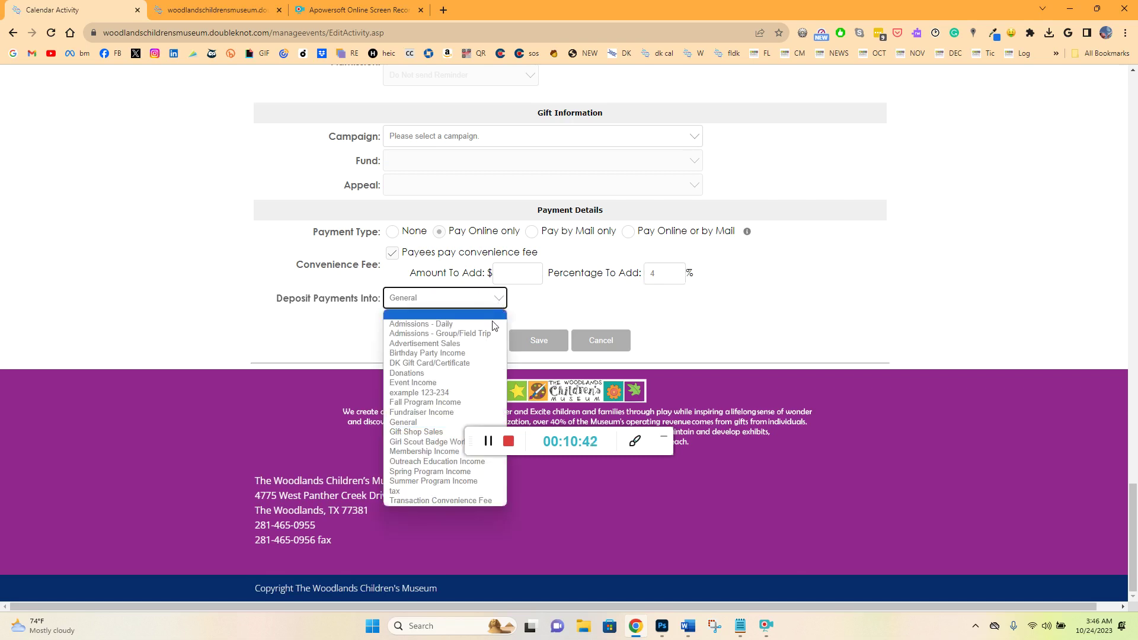
click(442, 473)
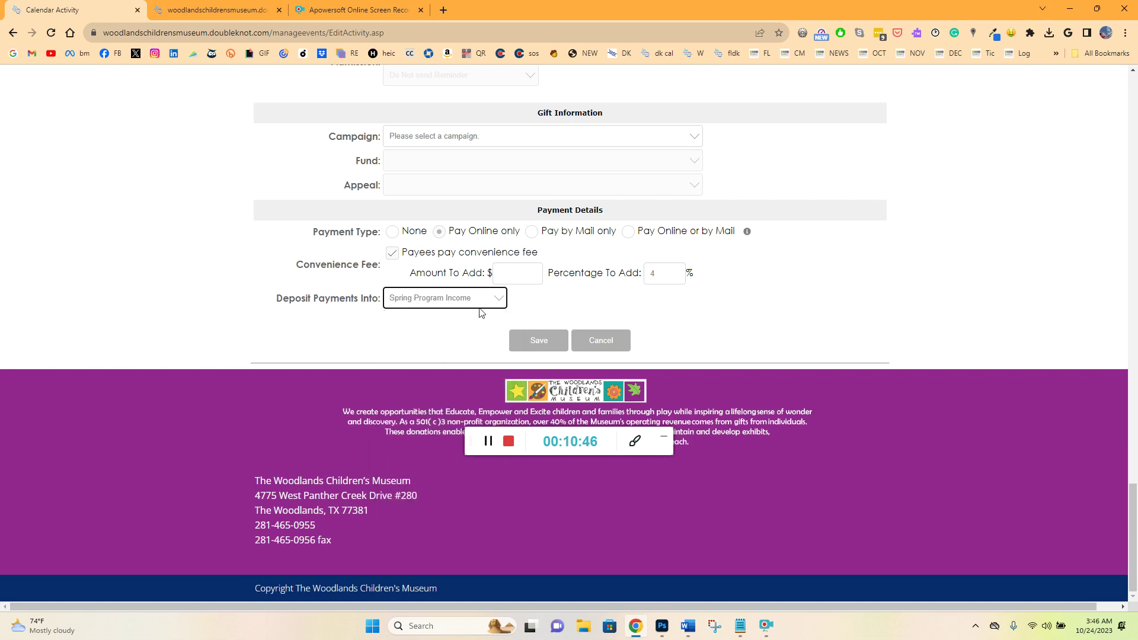
- Try Summer Program Income and Fall Program Income as the deposit account and return to Spring Program Income
click(498, 298)
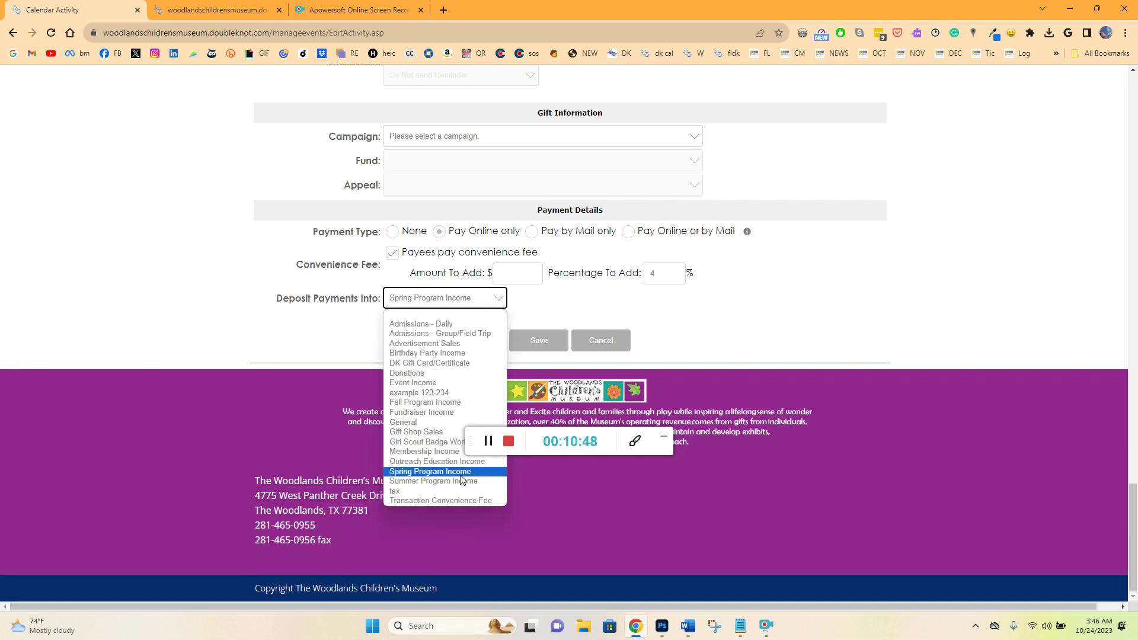
click(462, 480)
click(491, 299)
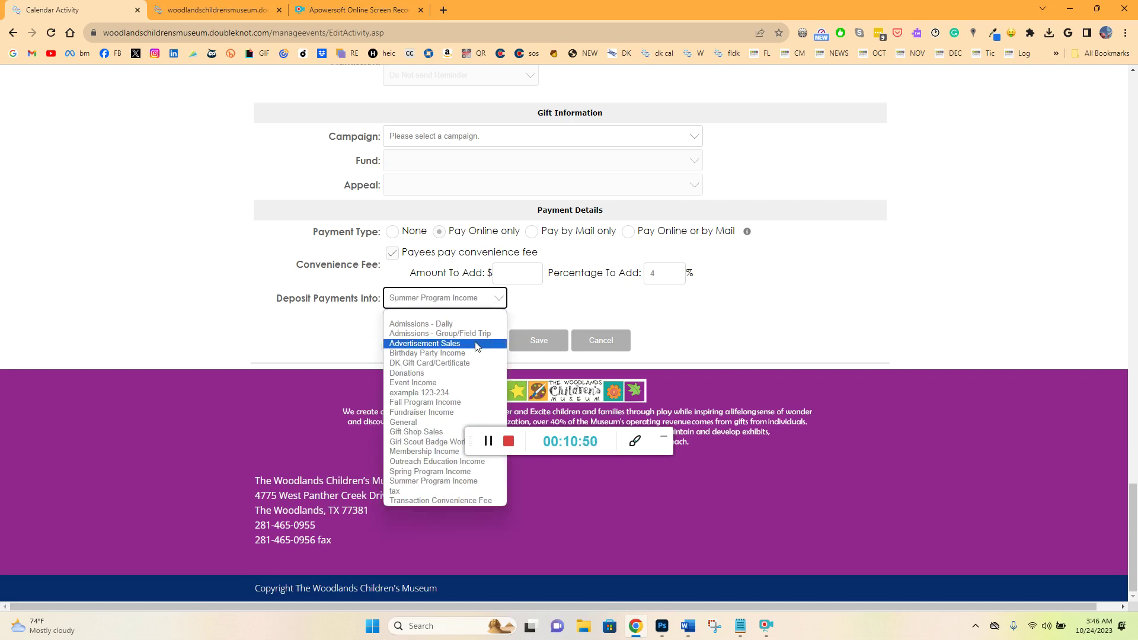
click(463, 403)
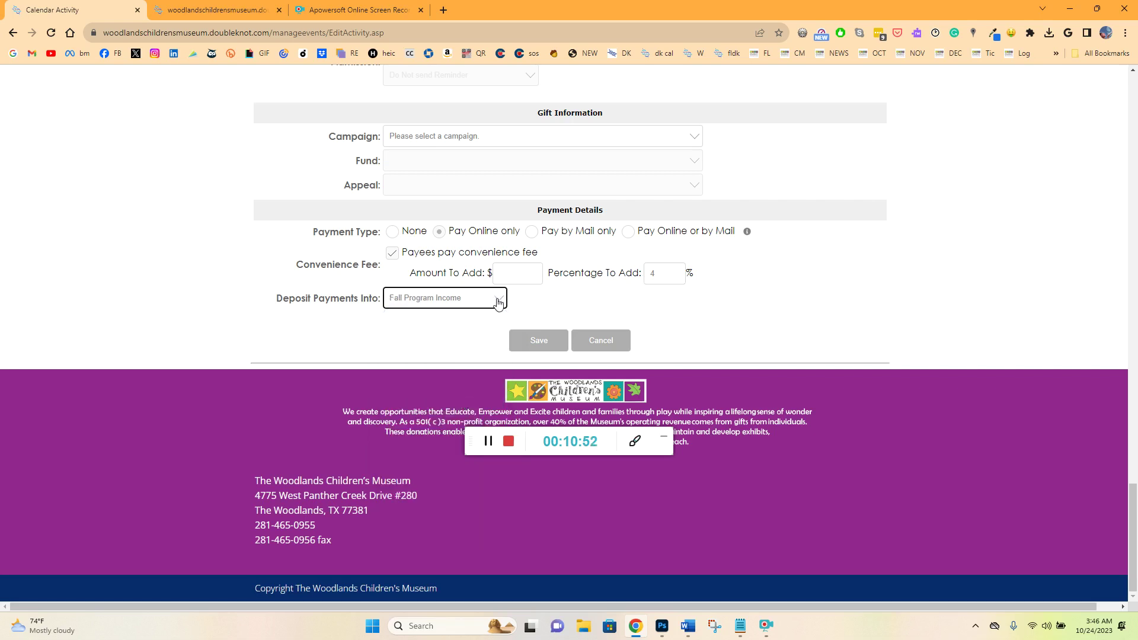
click(499, 301)
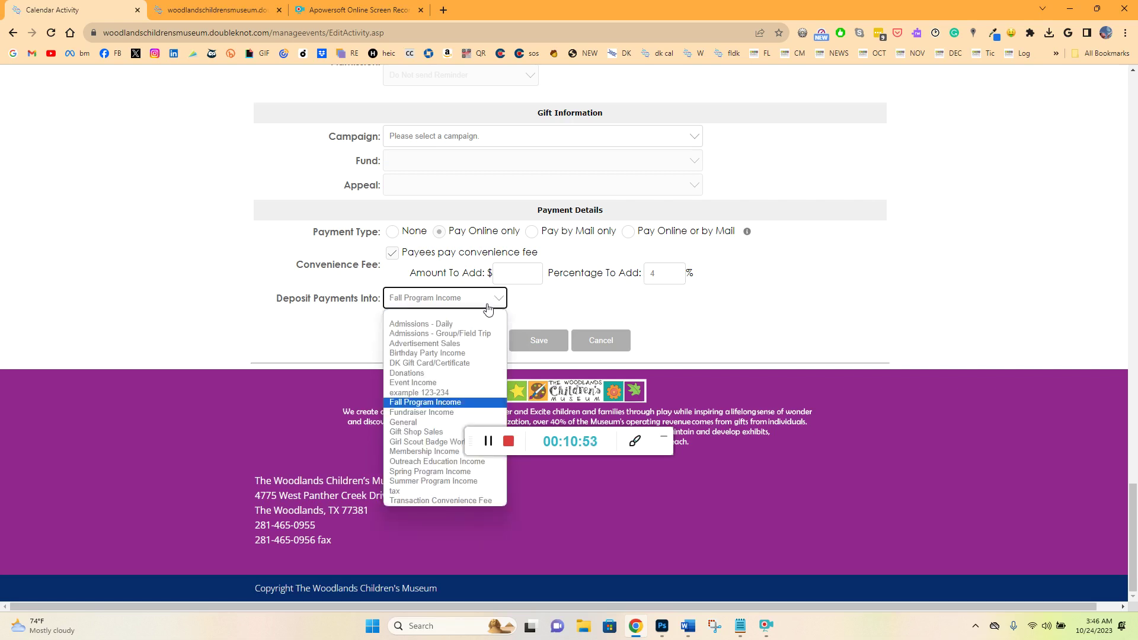
click(431, 472)
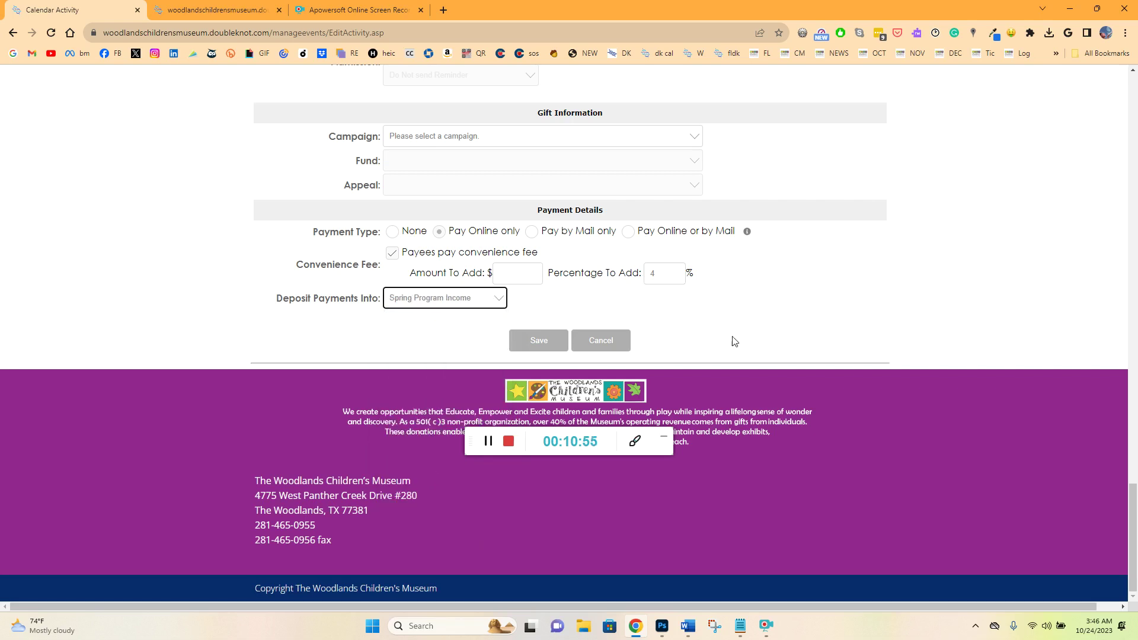
- Save the calendar activity and decline the browser's offer to store the address
click(537, 342)
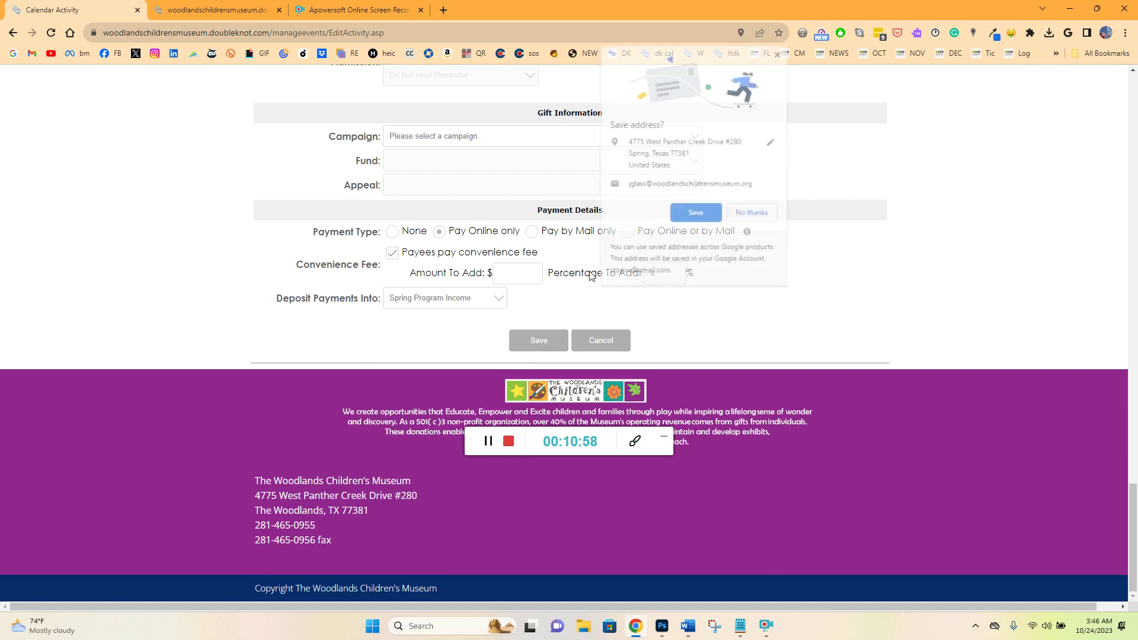
click(752, 215)
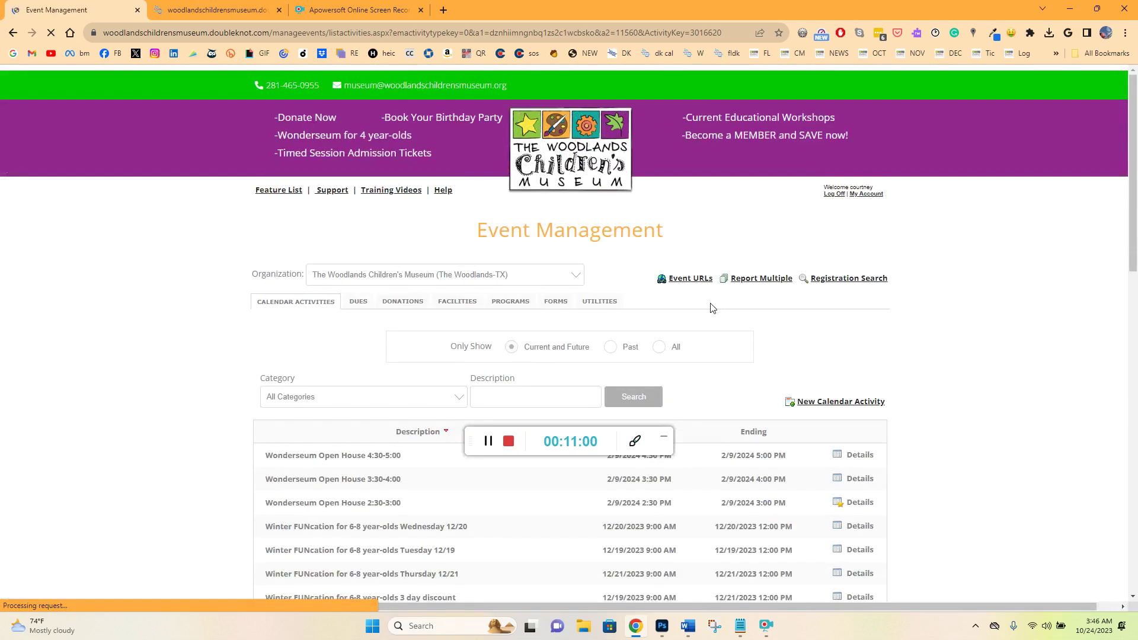
- Filter the calendar activities list by the Test Cat category
click(368, 401)
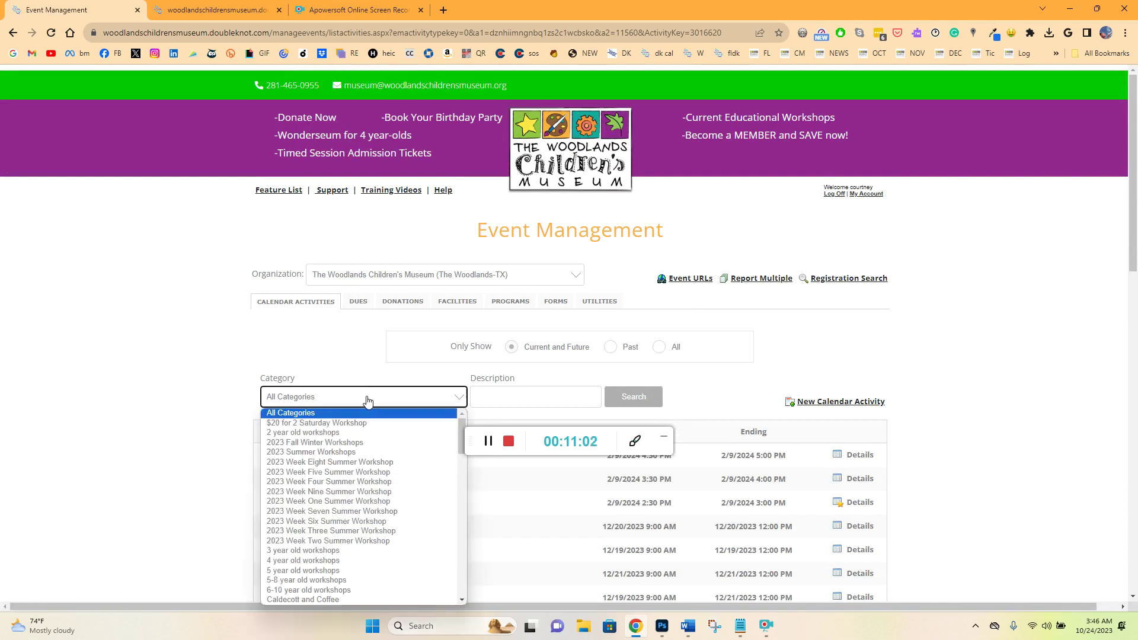
scroll(397, 442, down, 10)
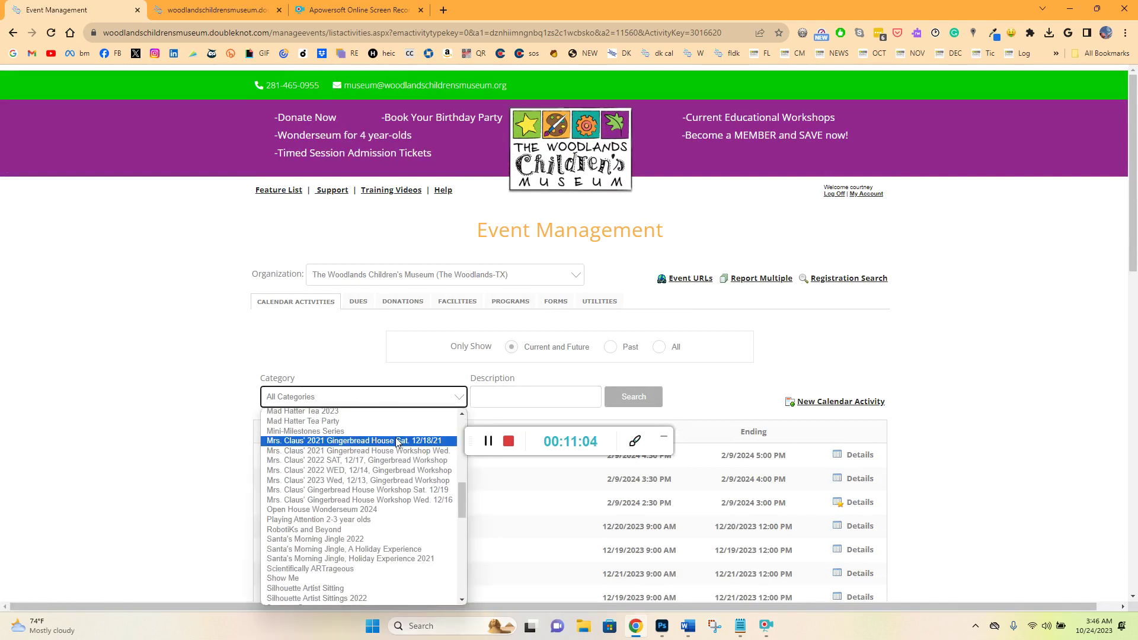
scroll(391, 442, down, 8)
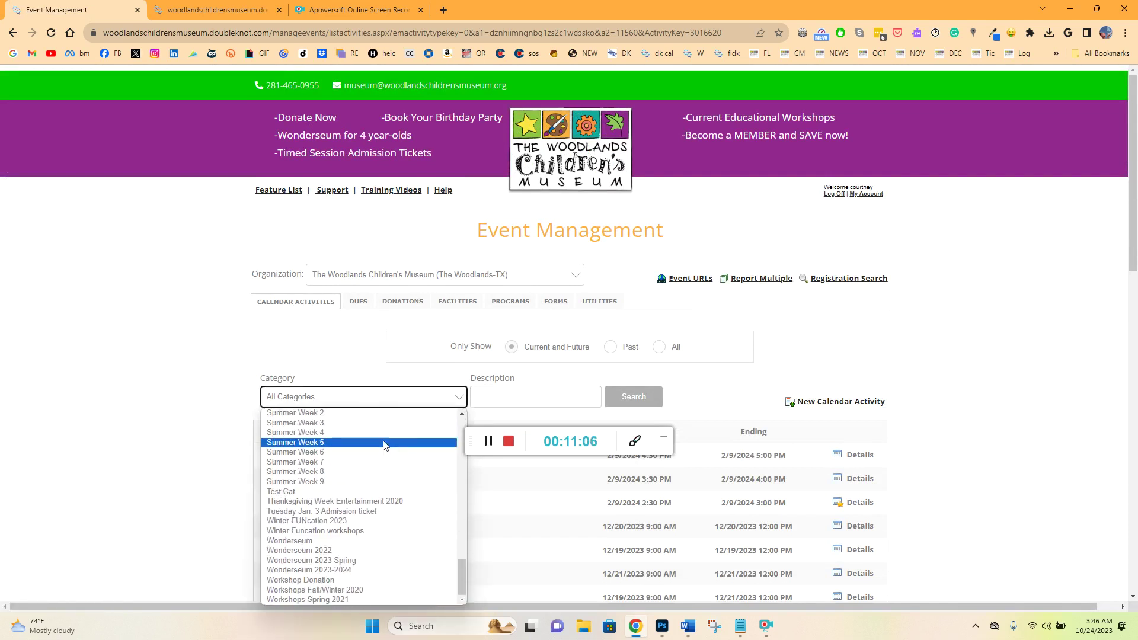
click(359, 493)
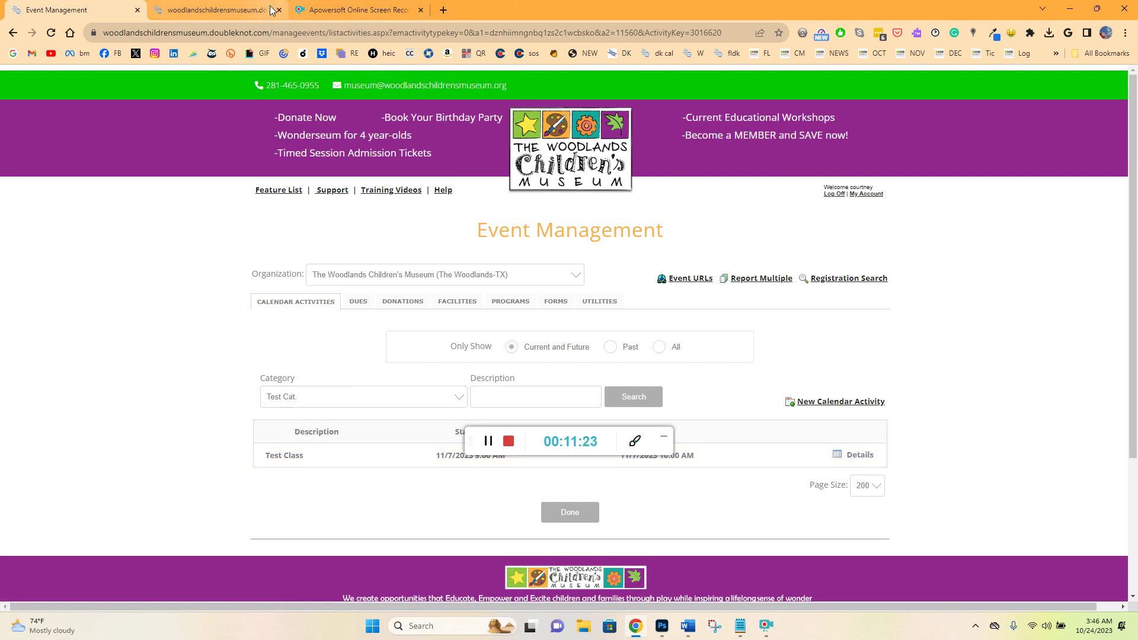
- Reload the museum's reservation calendar page and look over October 2023 in the monthly calendar view
click(190, 11)
click(51, 33)
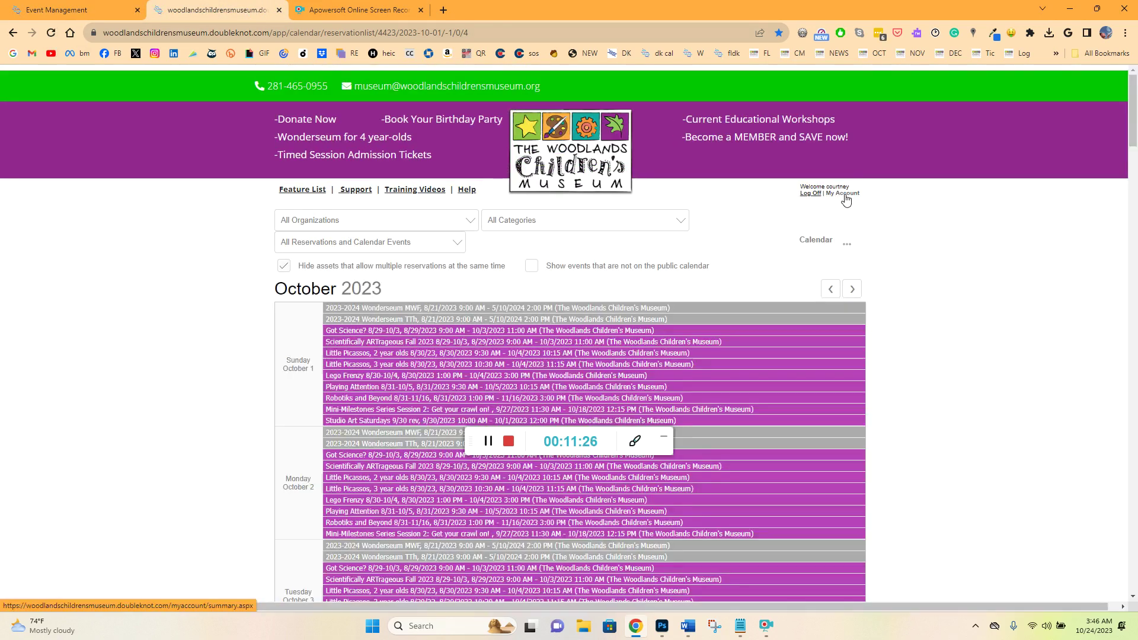
click(816, 240)
scroll(857, 352, down, 5)
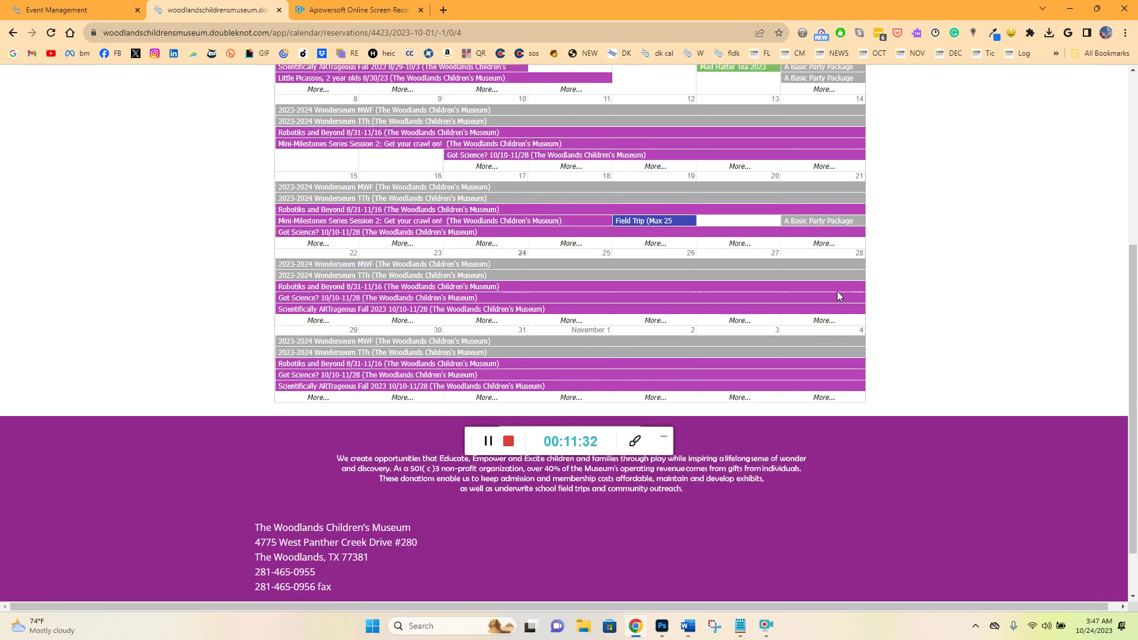
scroll(837, 290, up, 4)
- Return the reservation calendar to the list view and look through the October 2023 entries
click(827, 186)
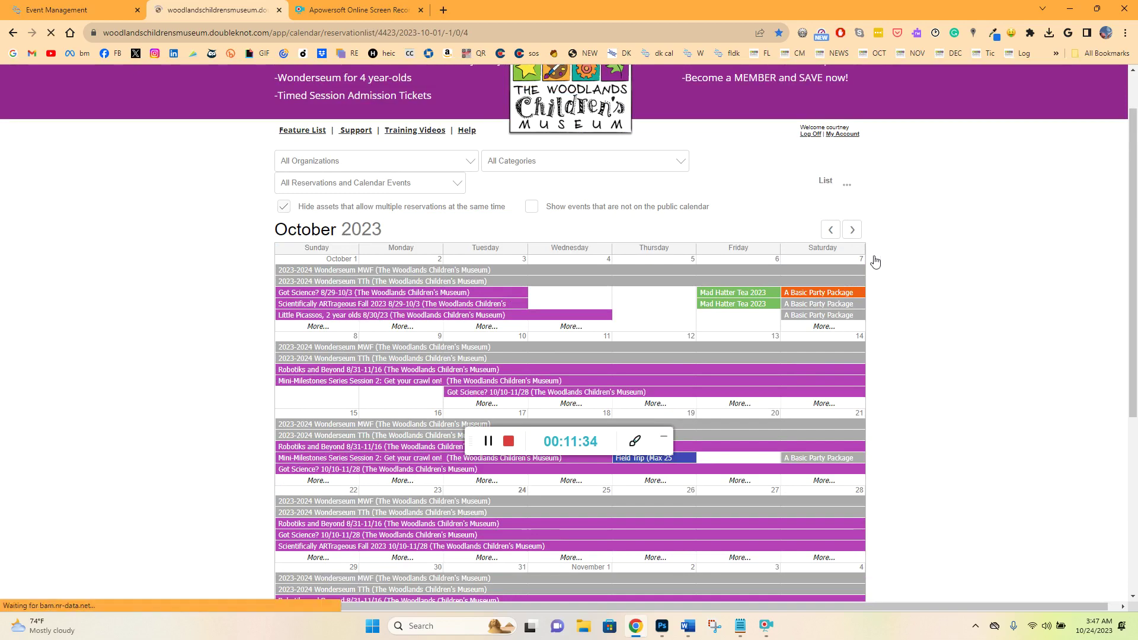
scroll(571, 277, down, 20)
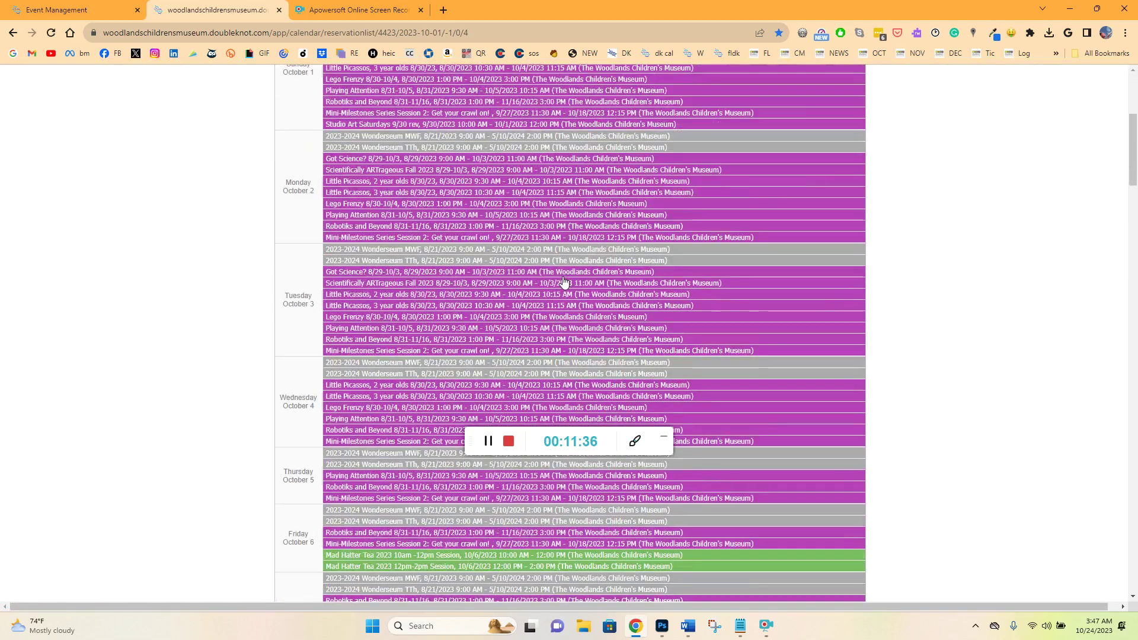
scroll(674, 281, up, 20)
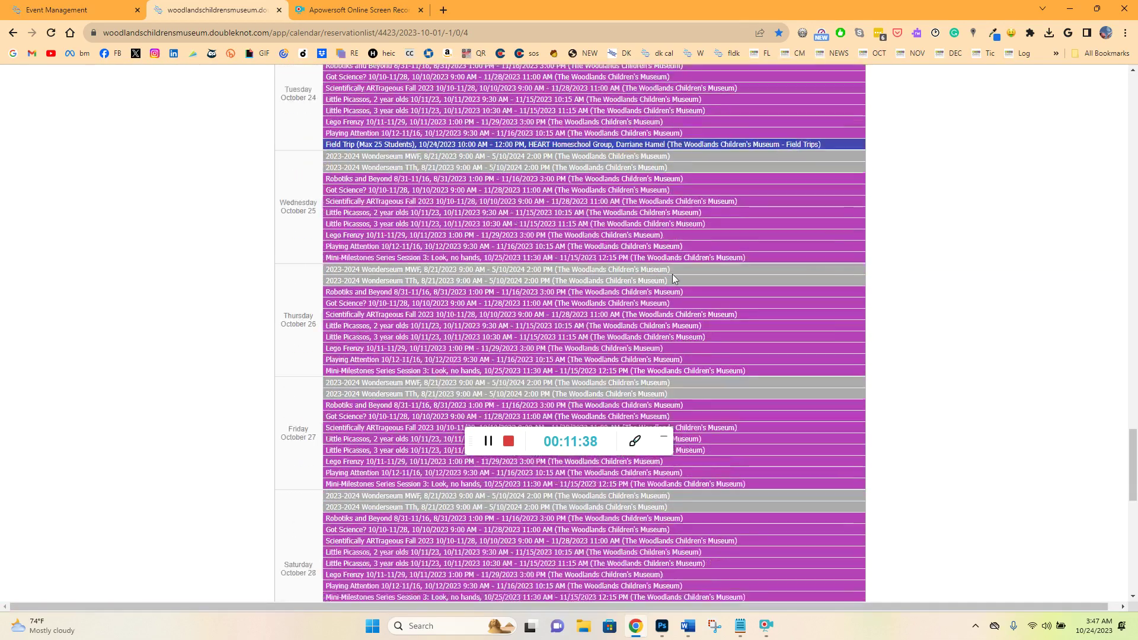
scroll(783, 237, up, 4)
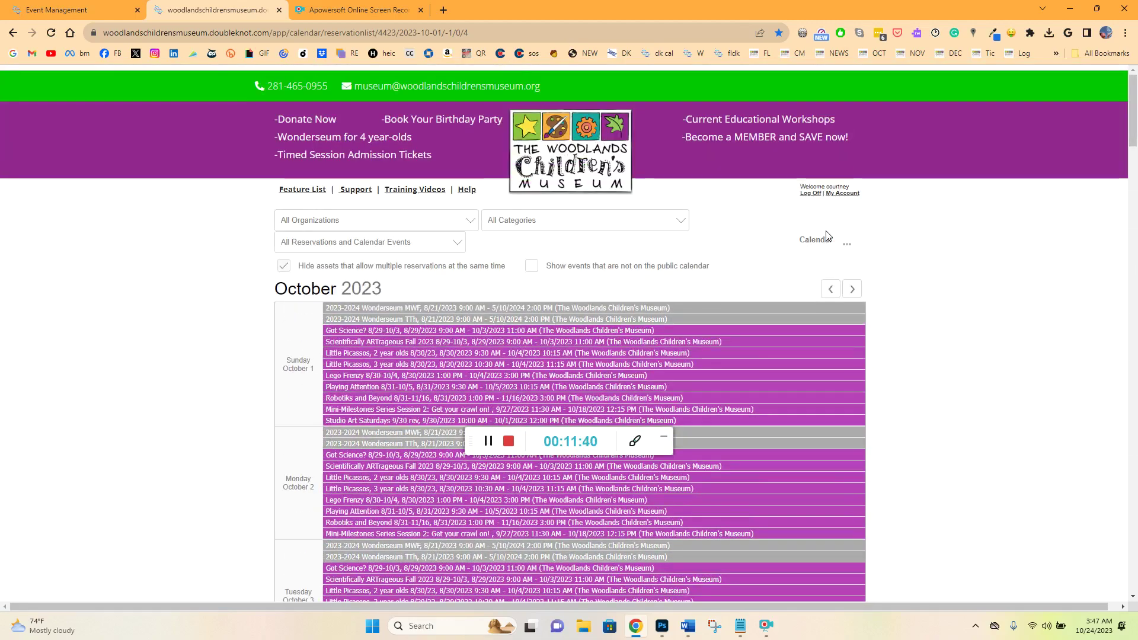
- Advance the list to November 2023 and check its Tuesdays for the weekly Test Class sessions
click(853, 291)
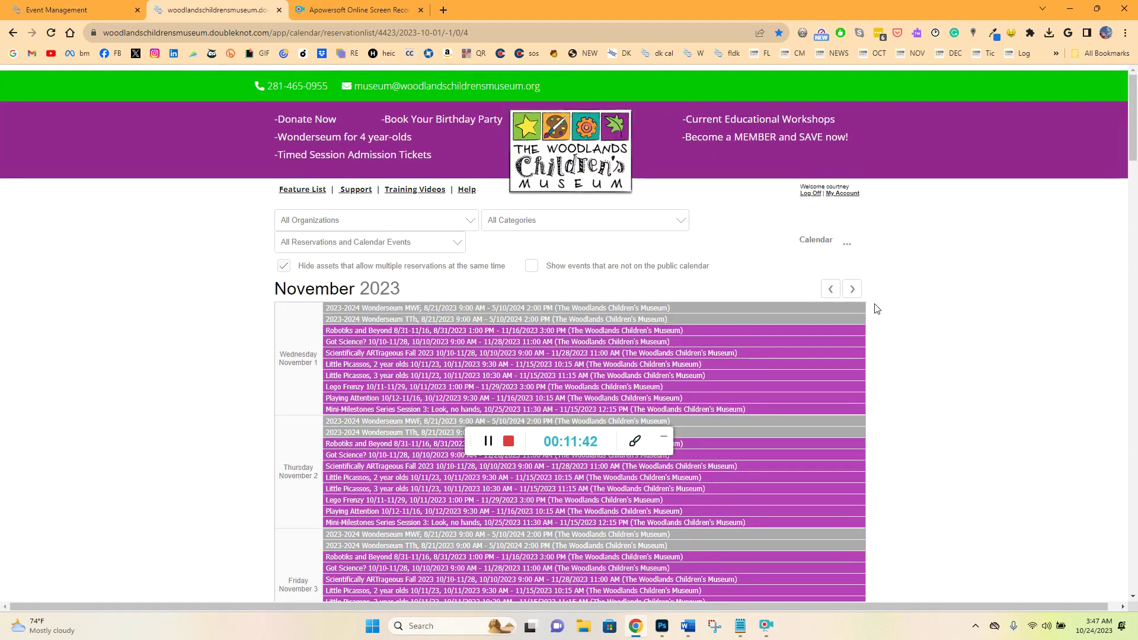
scroll(852, 274, down, 12)
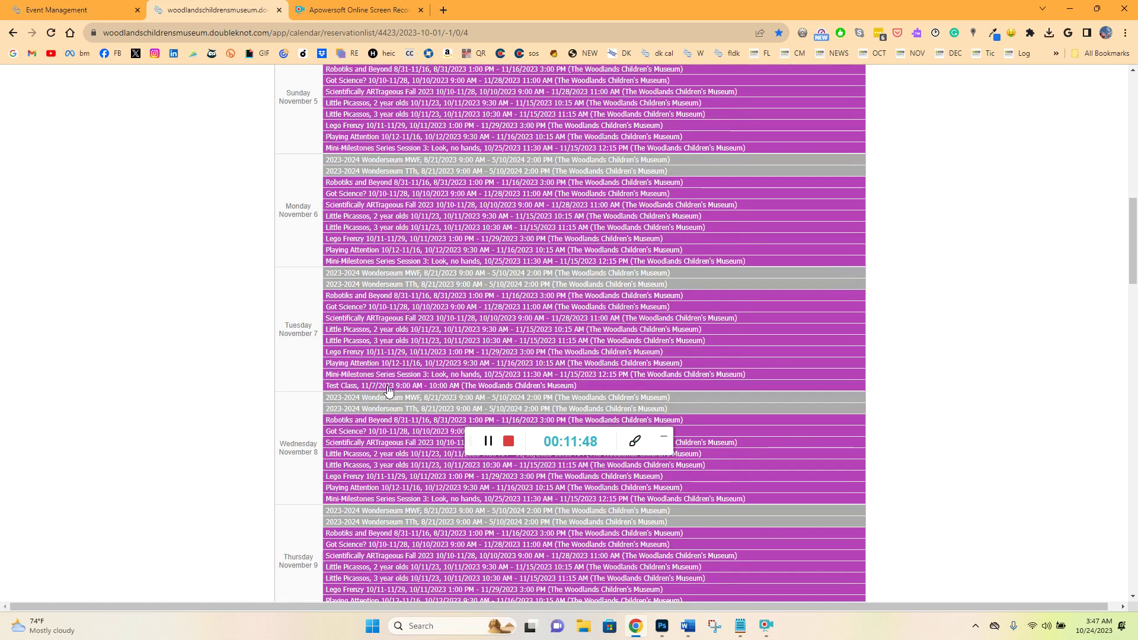
scroll(365, 480, down, 6)
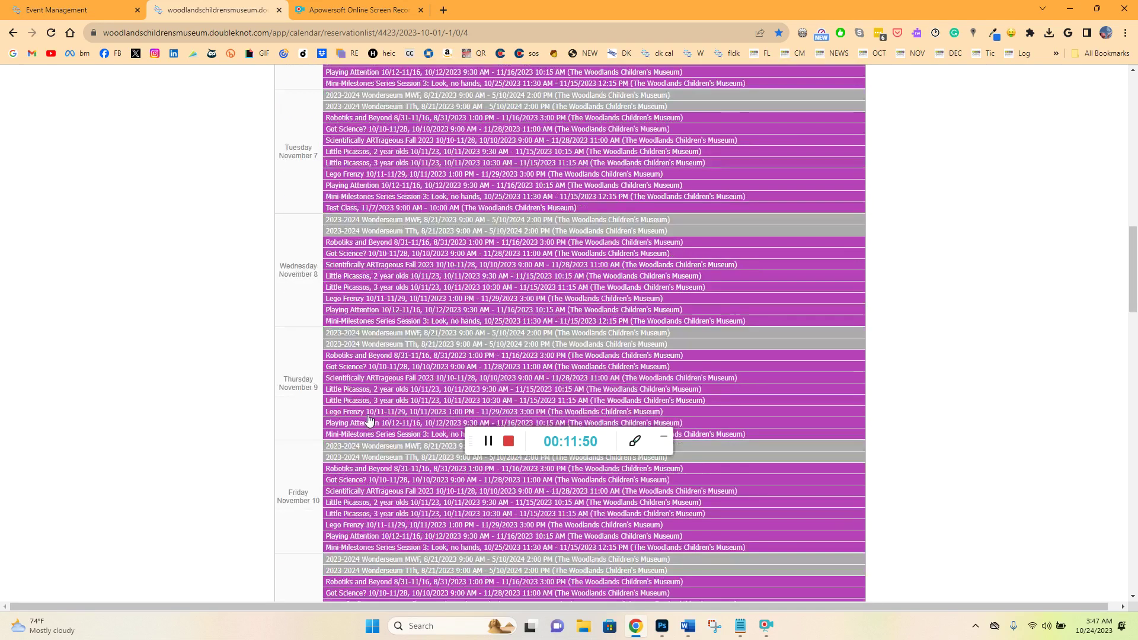
scroll(371, 362, down, 6)
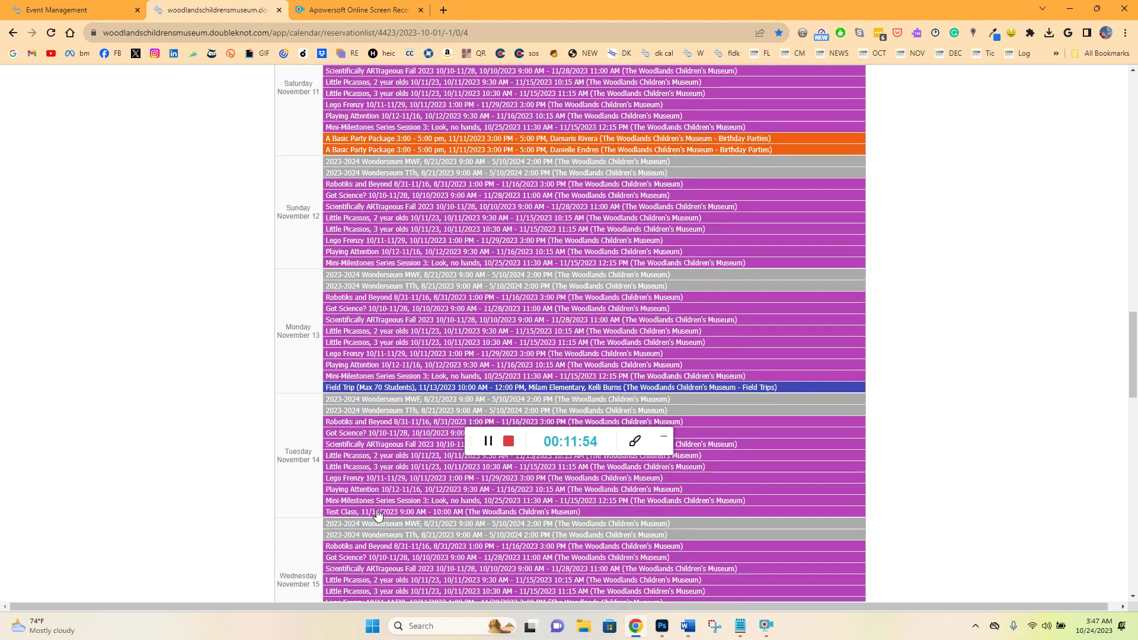
scroll(392, 515, down, 5)
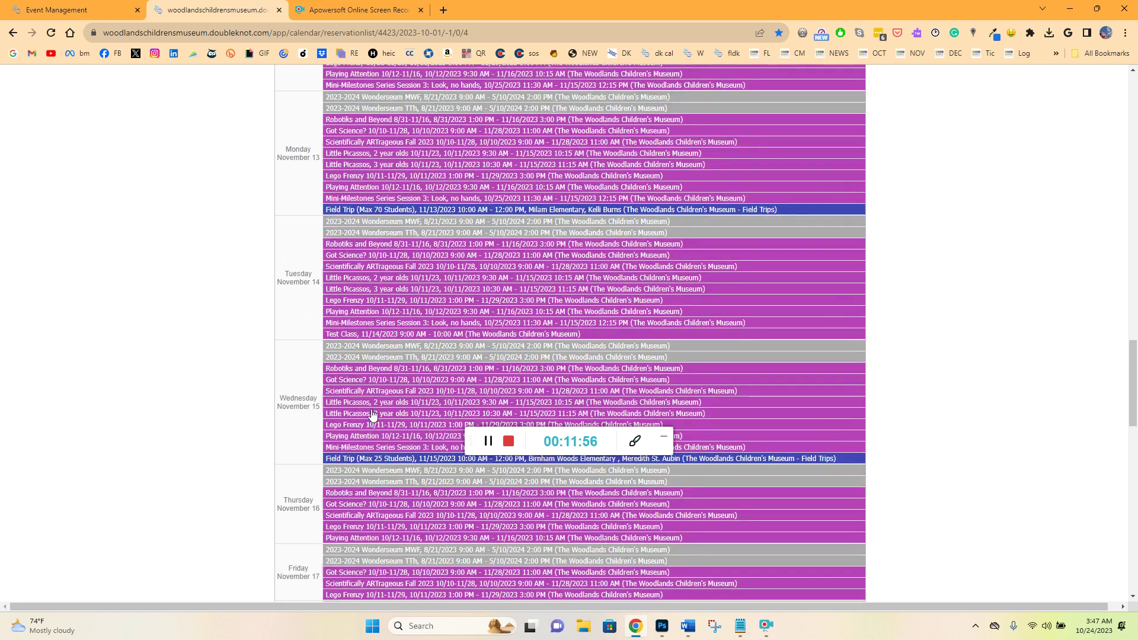
scroll(376, 447, down, 5)
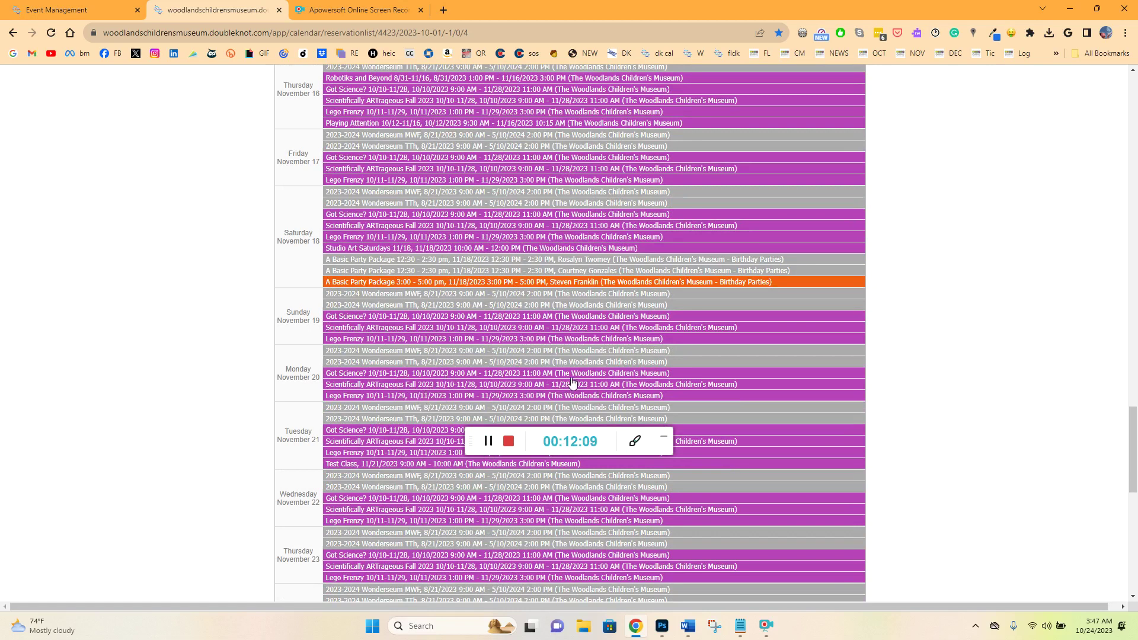
scroll(465, 379, up, 8)
scroll(467, 354, up, 15)
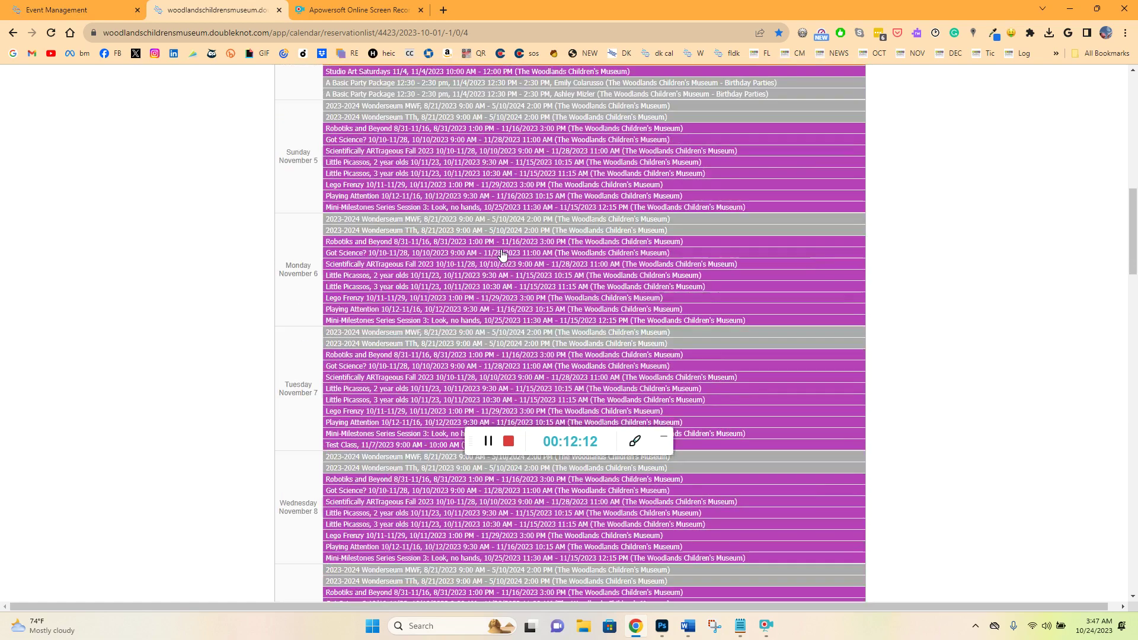
scroll(503, 256, up, 12)
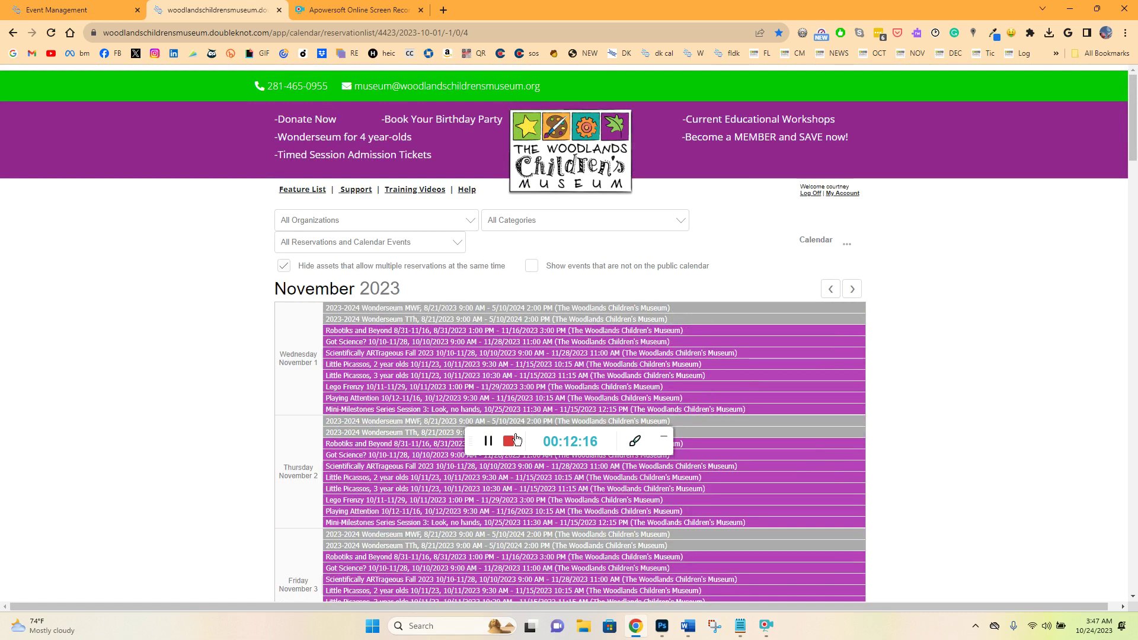
scroll(652, 385, down, 10)
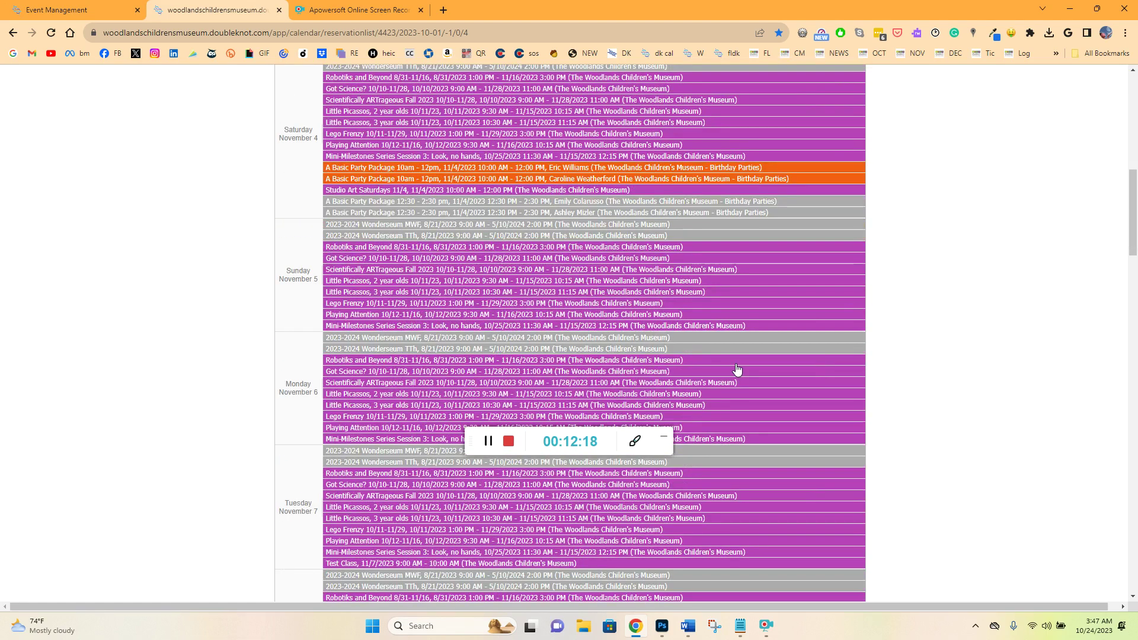